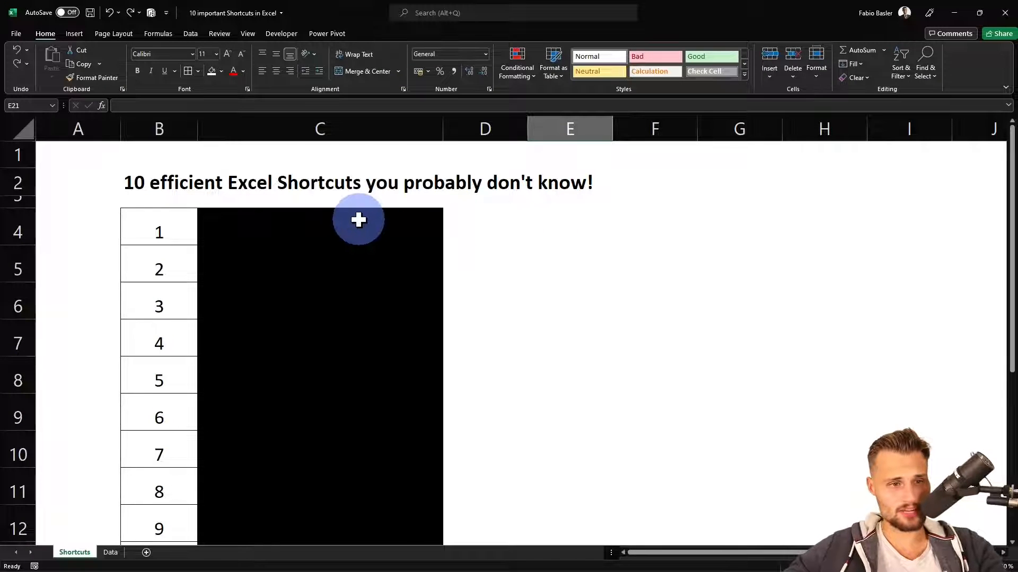
Remove the black fill from cell C4 so the first shortcut shows
click(358, 136)
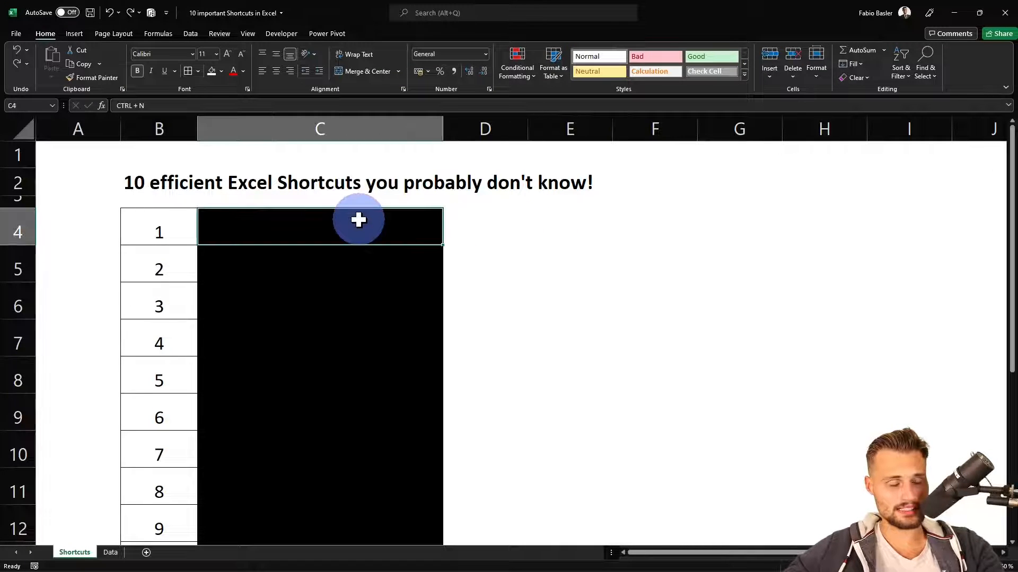
click(211, 71)
click(555, 248)
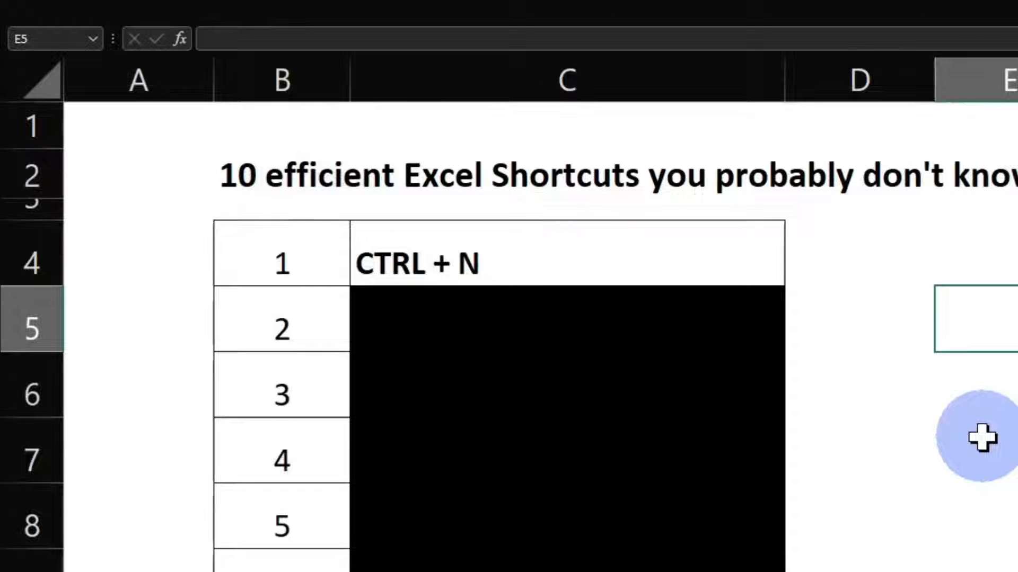
Leave the full-screen view and create a new blank workbook in its own window
key(ctrl+n)
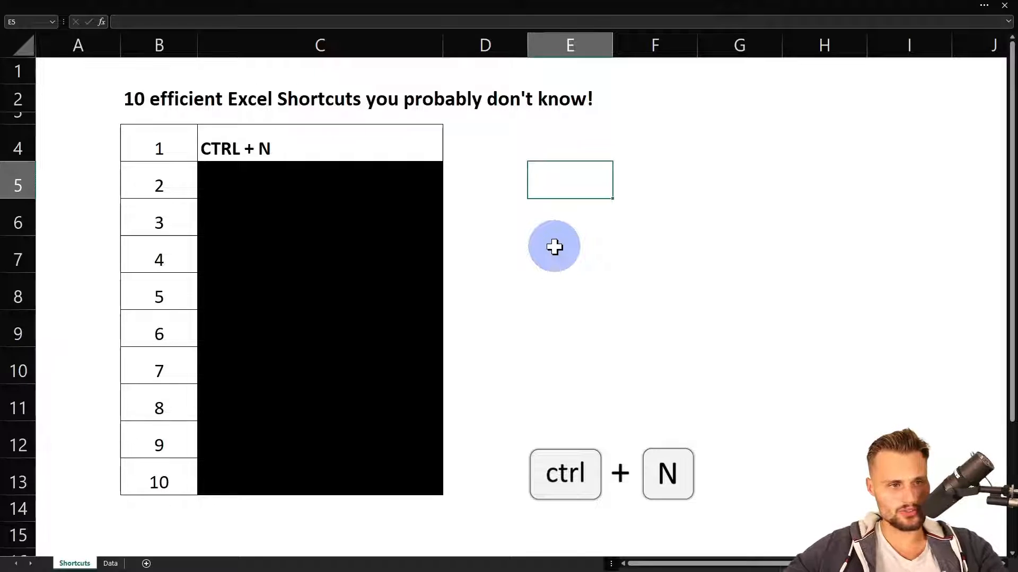
key(ctrl+shift+F1)
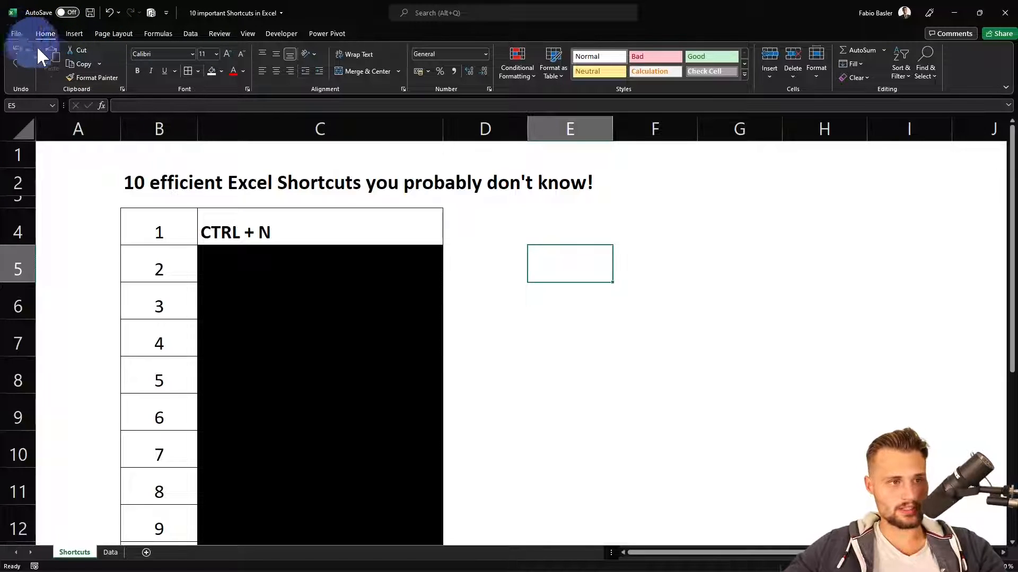
click(579, 273)
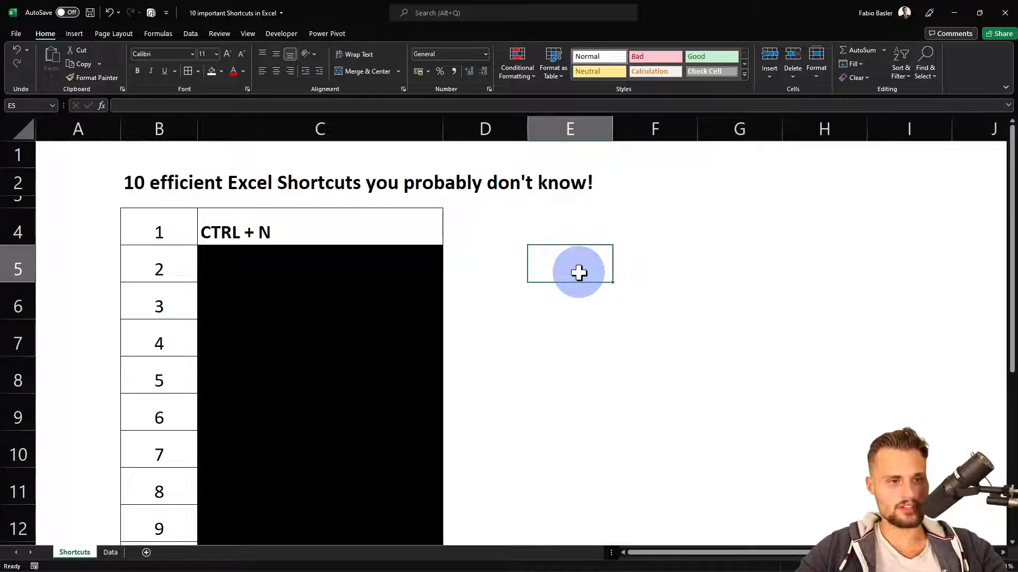
key(ctrl+n)
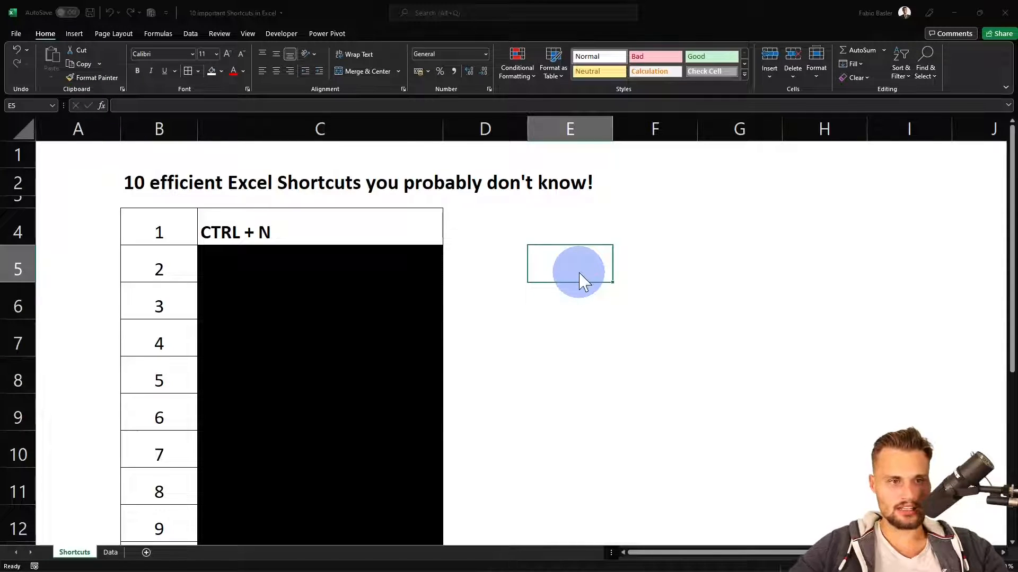
drag(529, 22, 1017, 87)
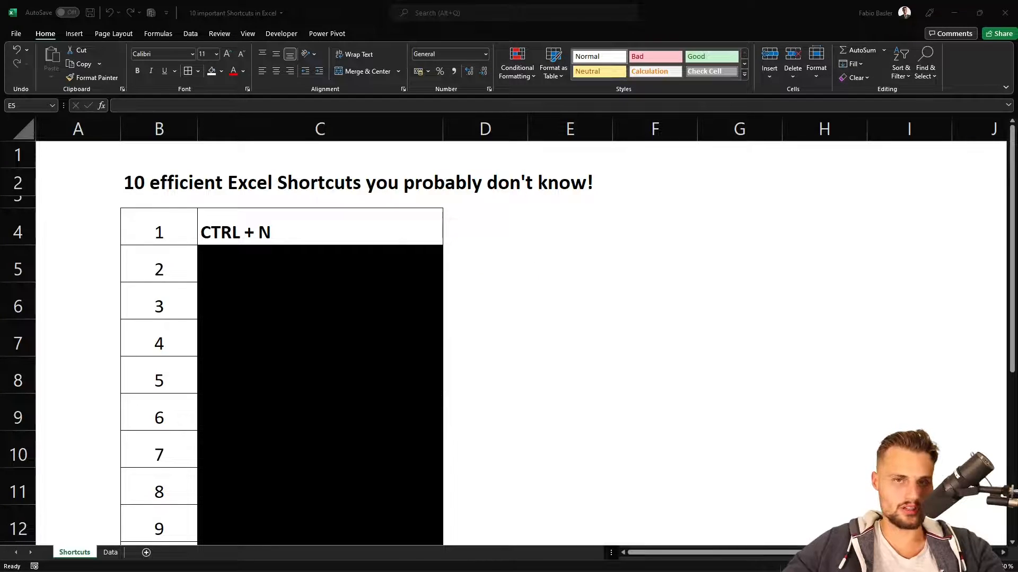
Switch to Word and create several new blank documents
key(ctrl+n)
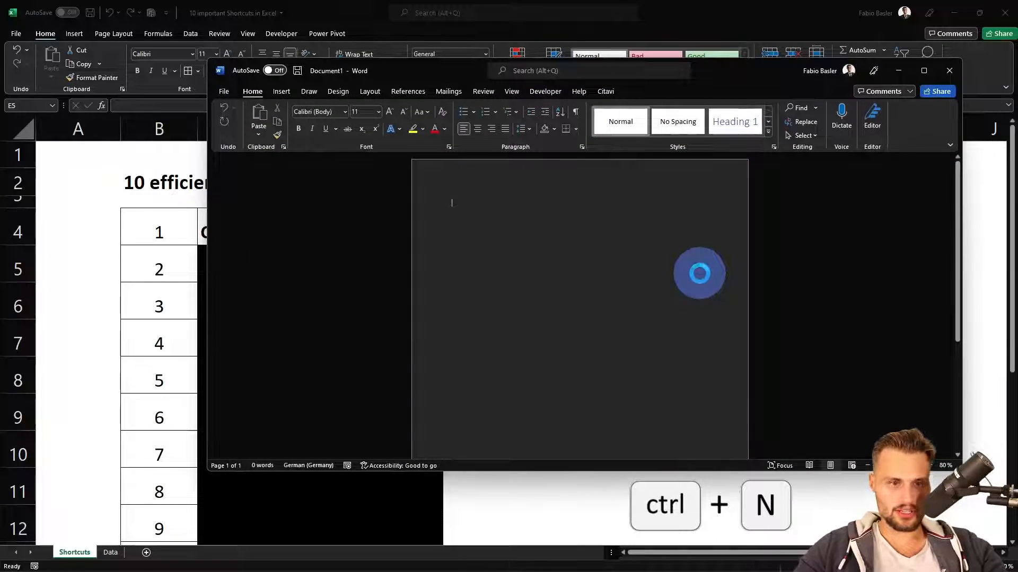
key(ctrl+n)
key(ctrl+n)
key(ctrl+n)
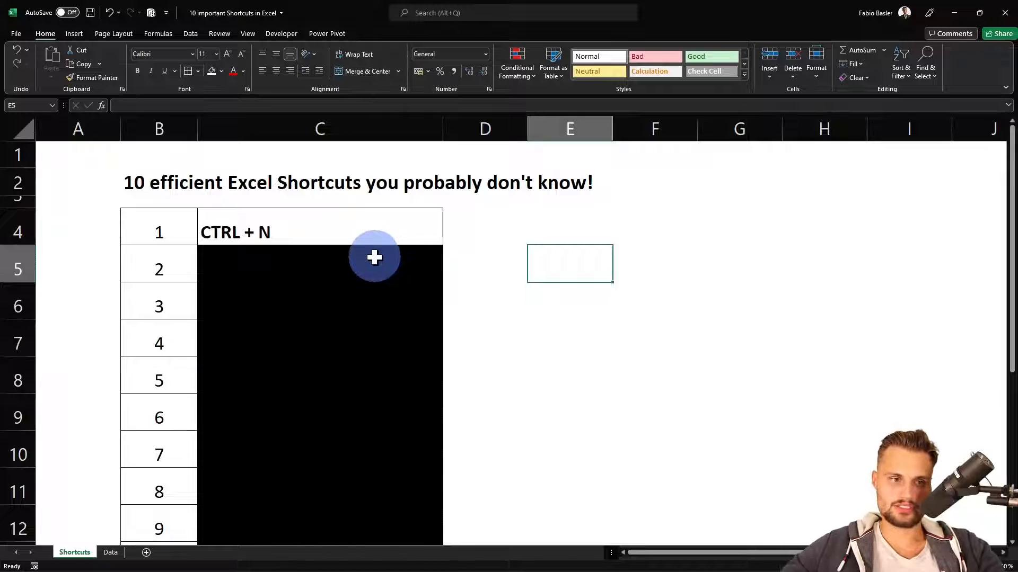
Remove the black fill from cell C5 so the second shortcut entry shows
click(373, 258)
click(212, 71)
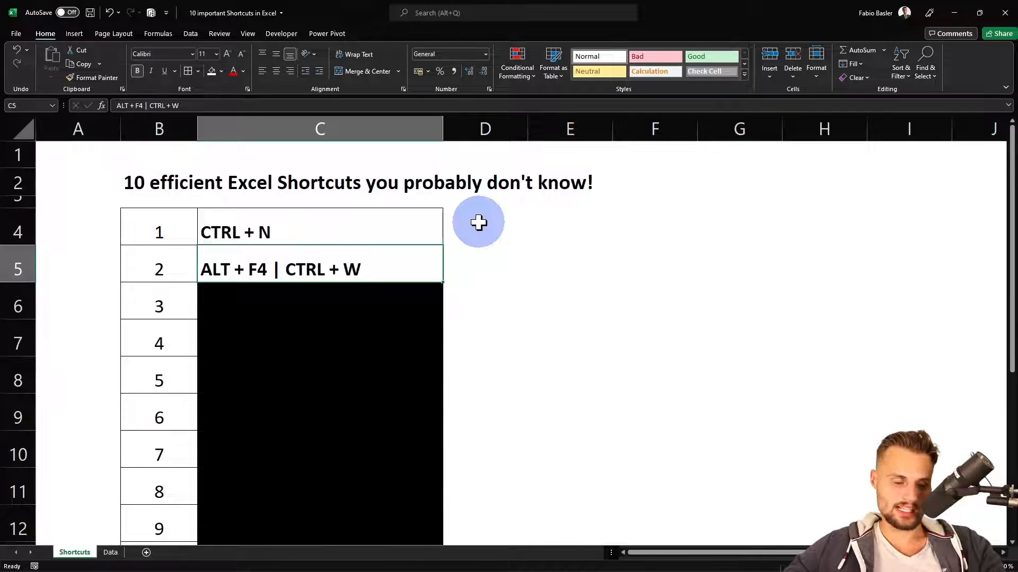
Create another blank workbook, reposition its window over the shortcuts sheet and close that workbook
key(ctrl+n)
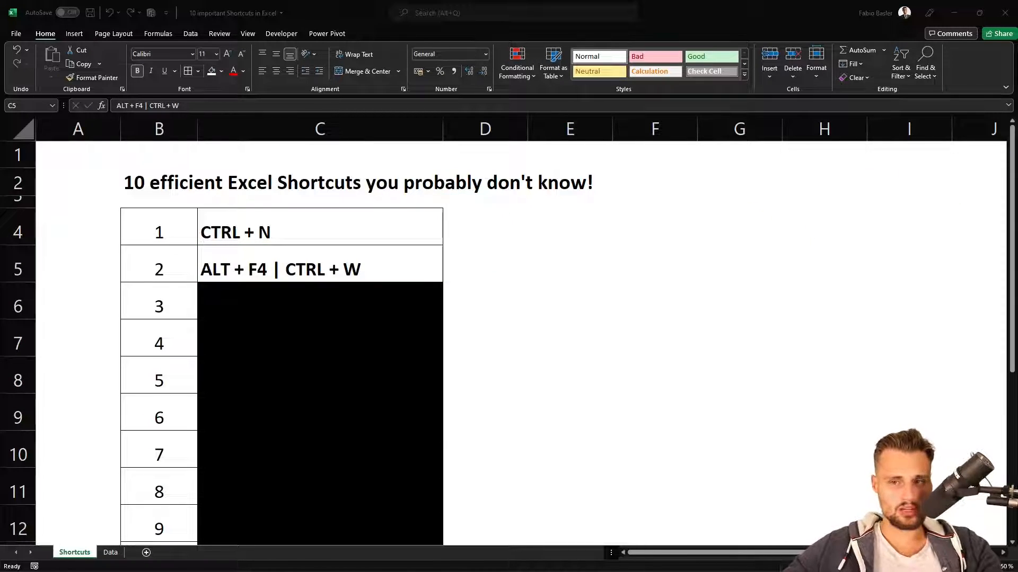
drag(609, 85, 559, 110)
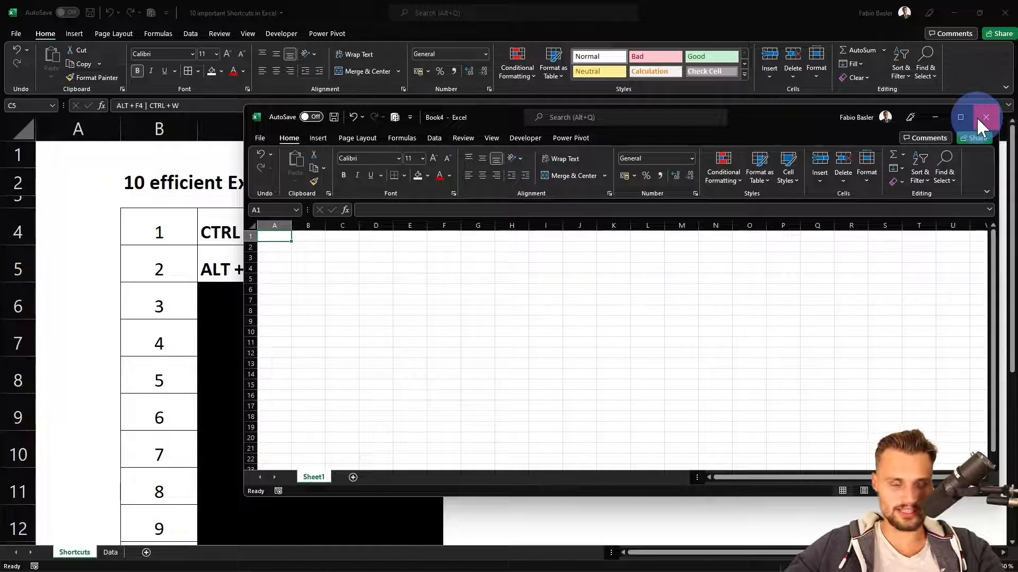
click(588, 288)
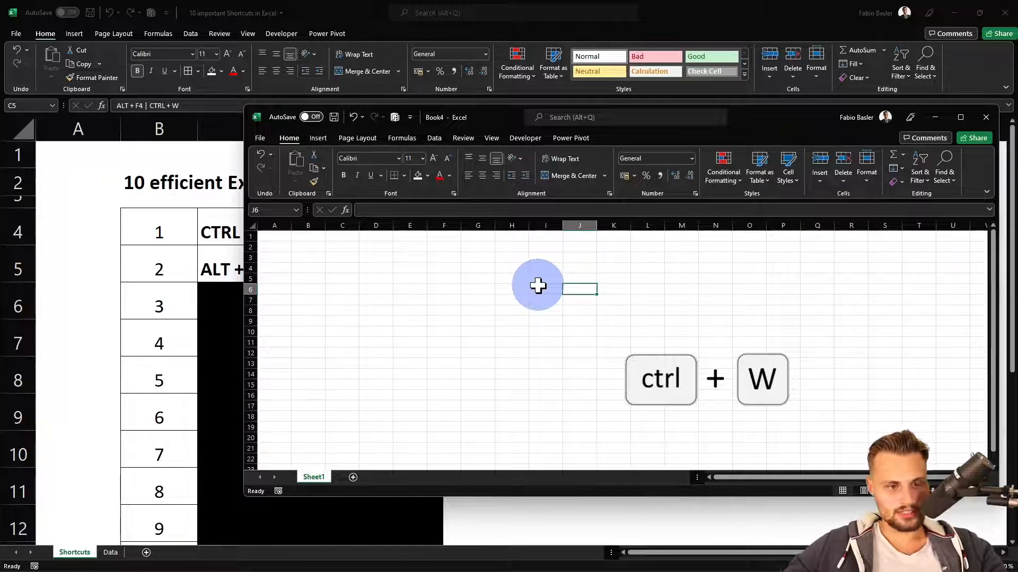
key(ctrl+w)
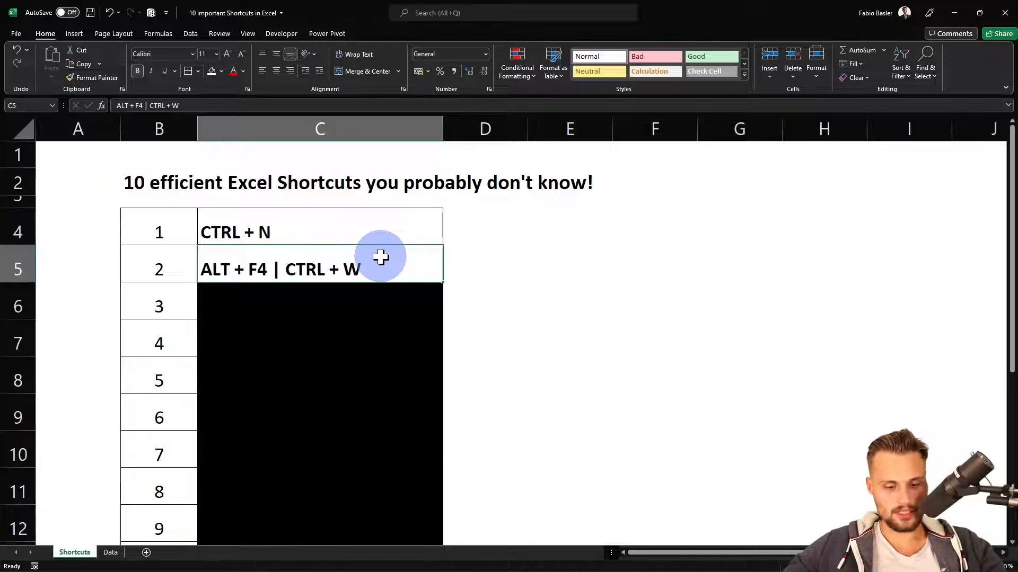
Close the shortcuts workbook with its changes saved, and close the remaining empty Excel window
key(alt+F4)
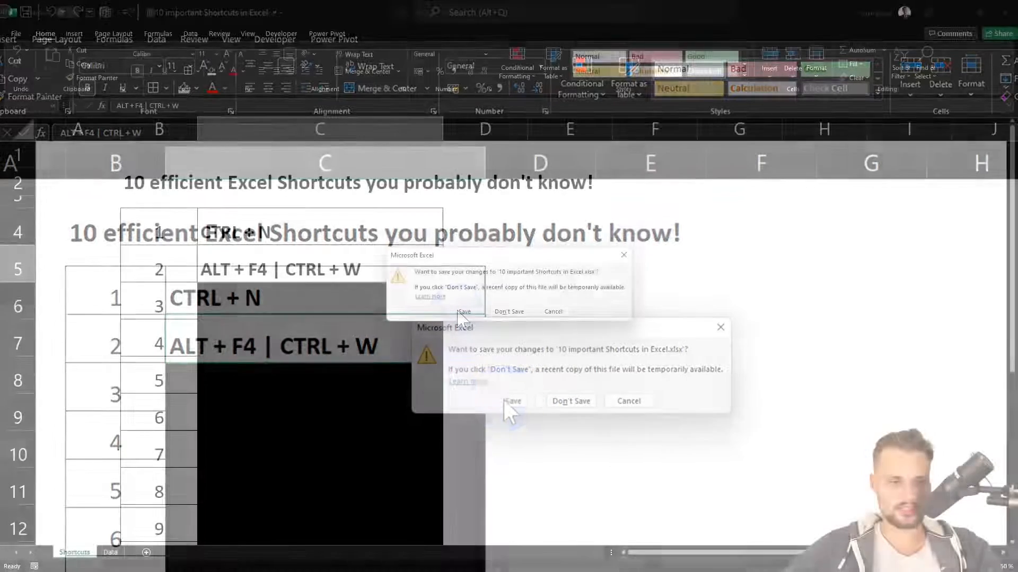
click(464, 312)
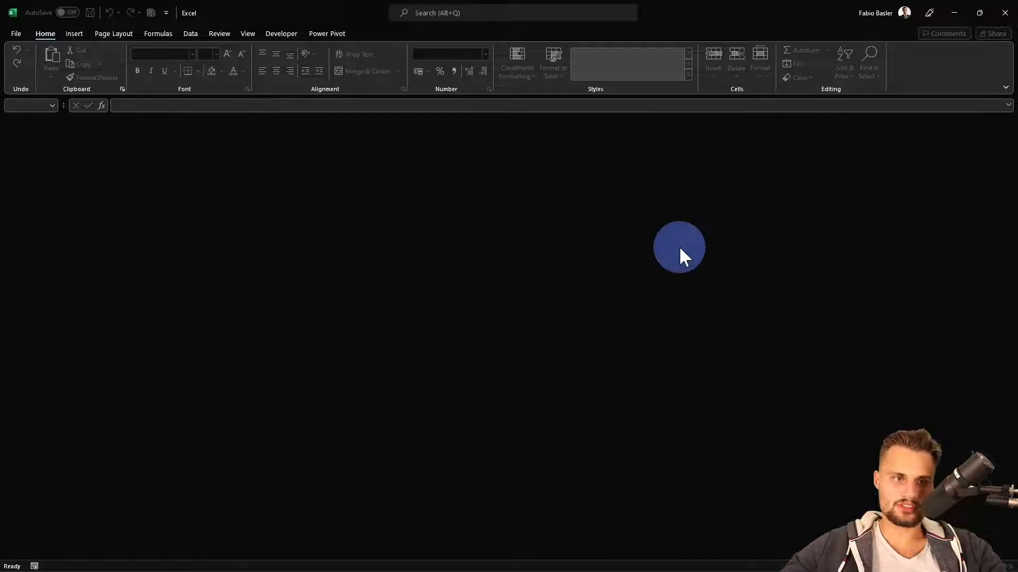
drag(593, 28, 500, 80)
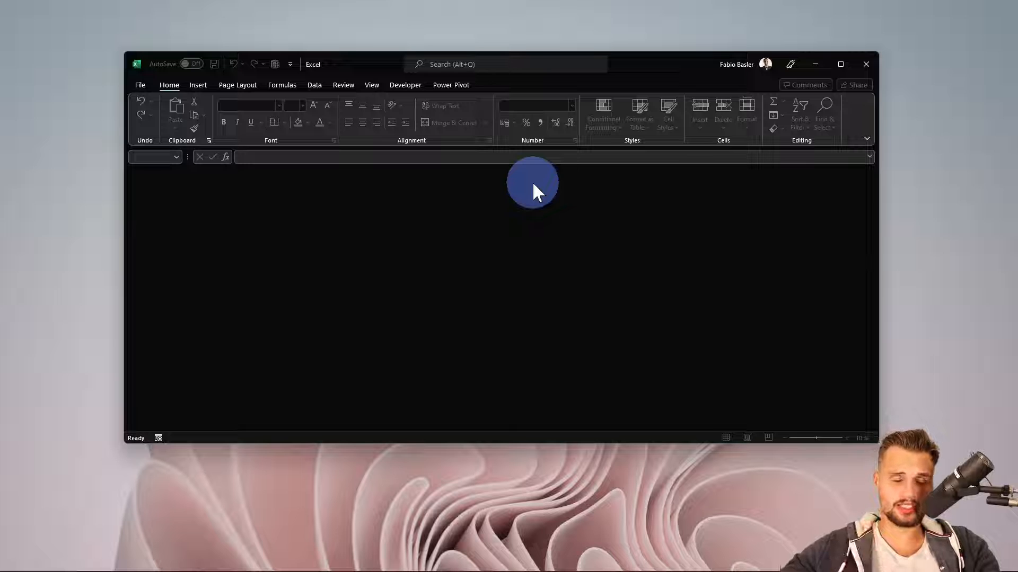
key(alt+F4)
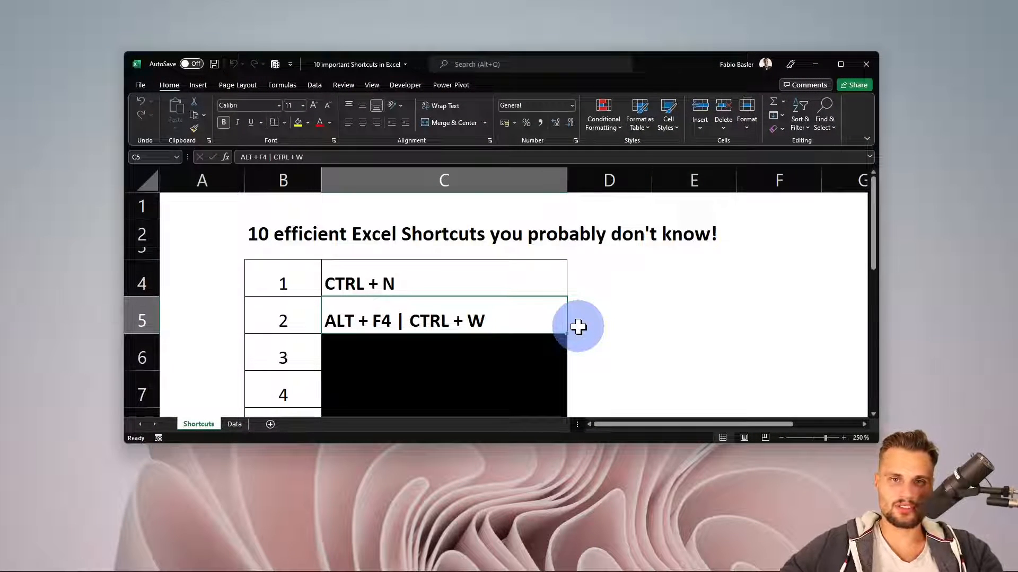
Set cell C6 to No Fill so the third shortcut entry shows, and maximize the workbook window
click(443, 340)
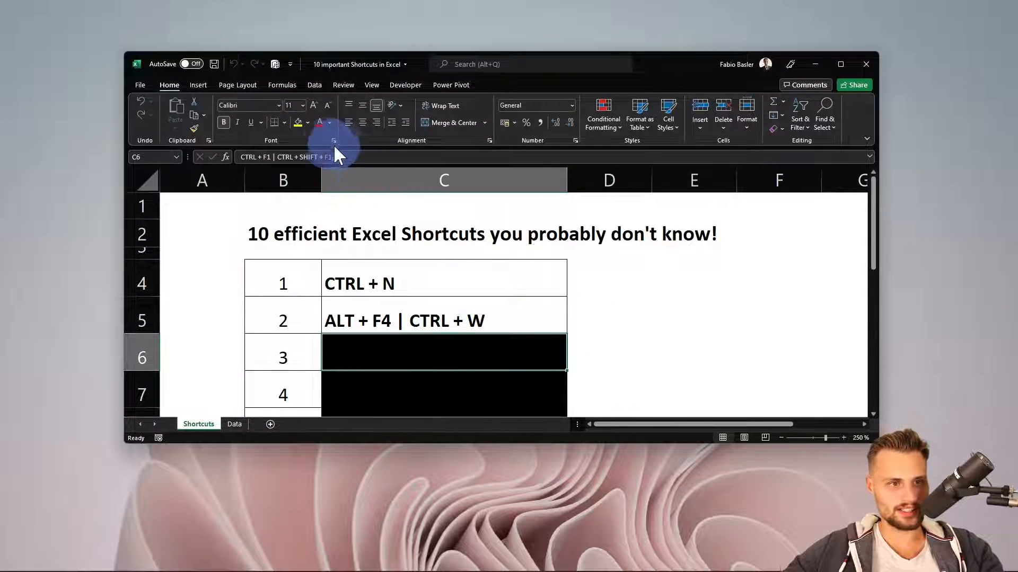
click(308, 121)
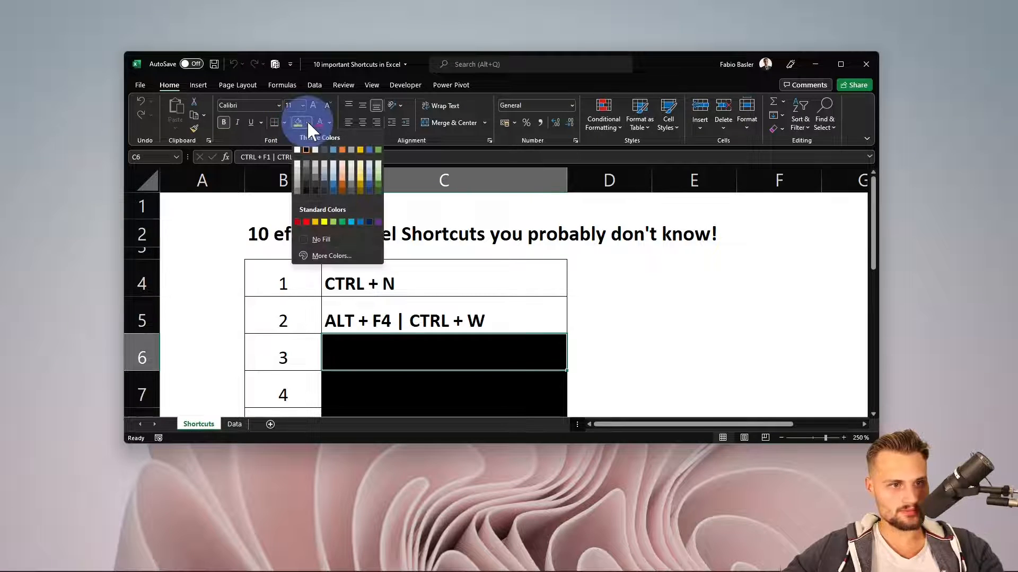
click(339, 245)
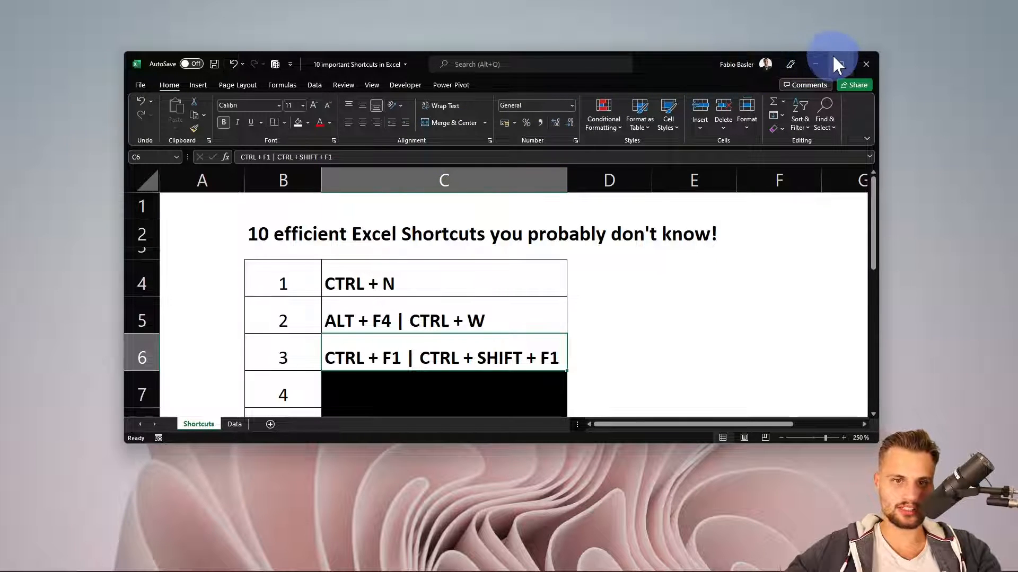
mouse_move(842, 63)
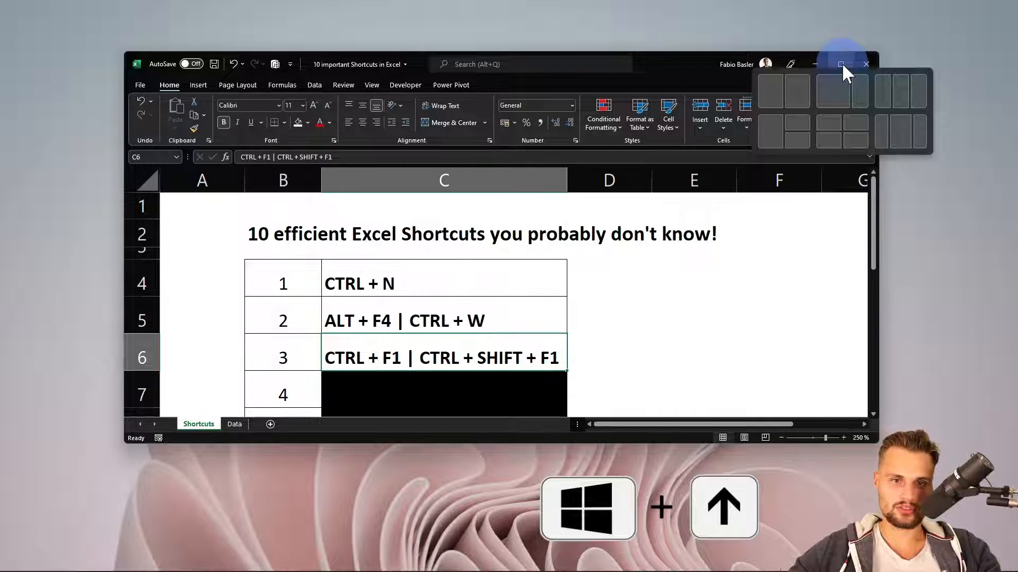
key(super+Up)
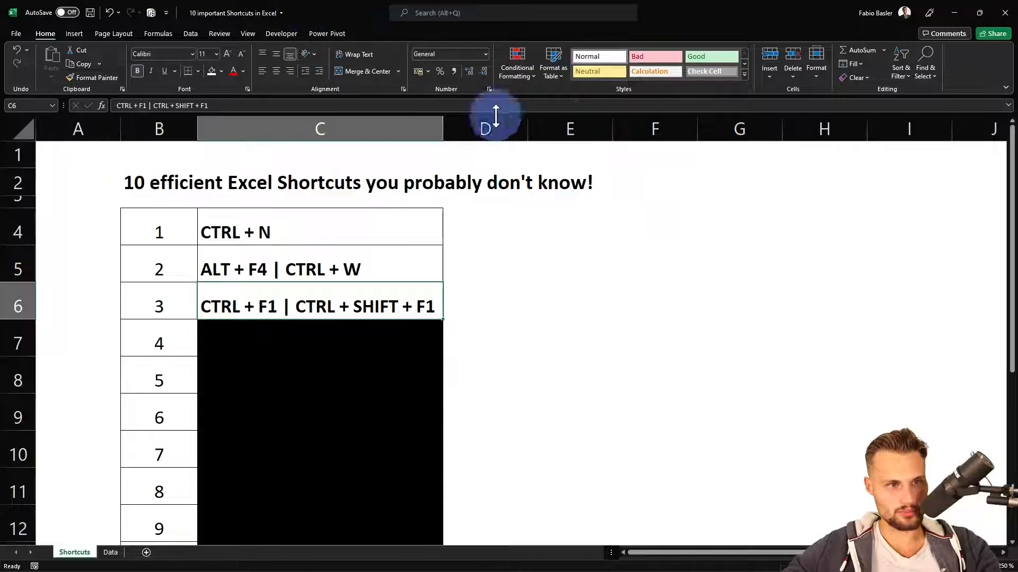
Display the Insert and Page Layout commands, select the range B1:H12 and collapse the ribbon
click(80, 34)
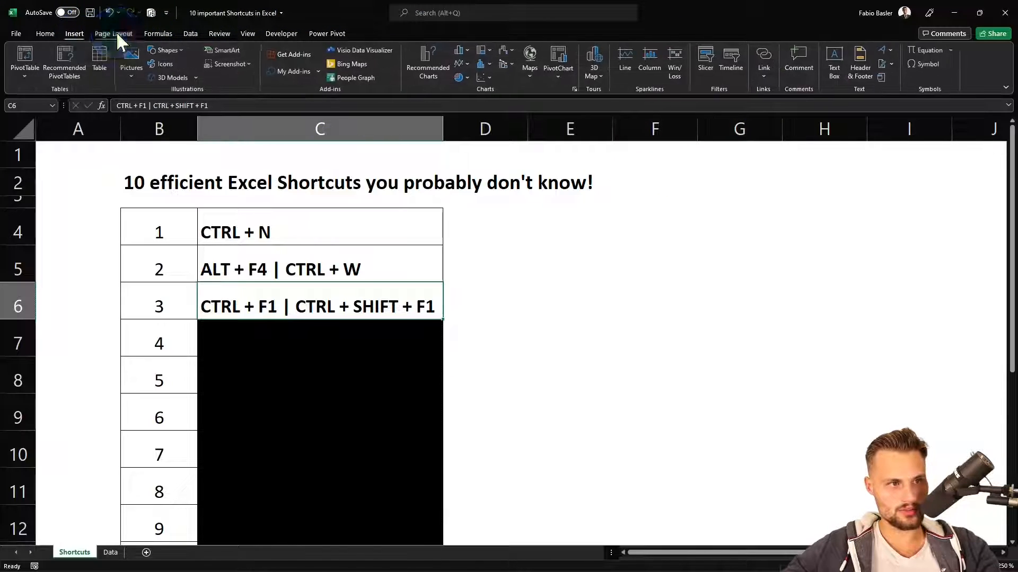
click(117, 32)
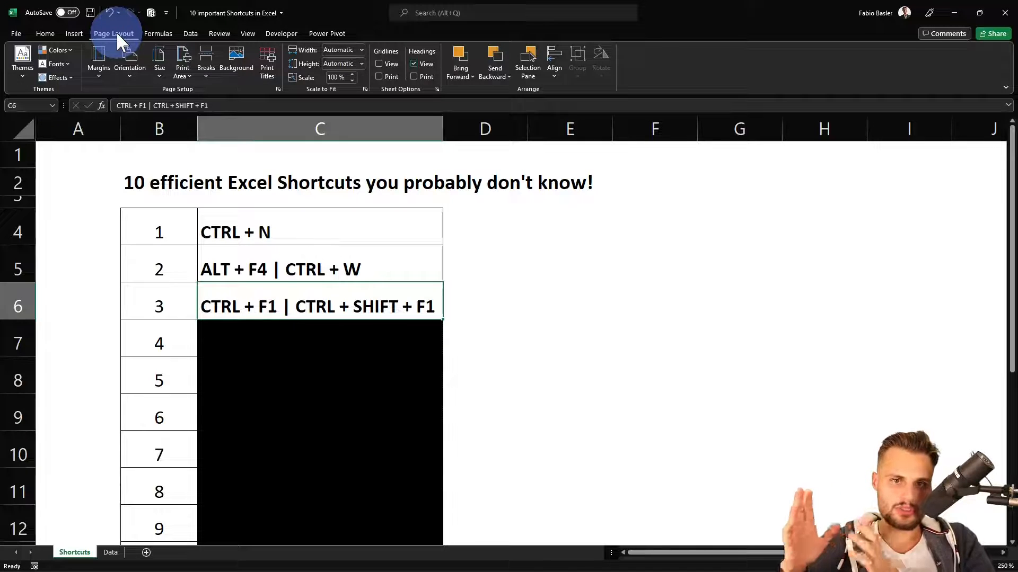
click(266, 136)
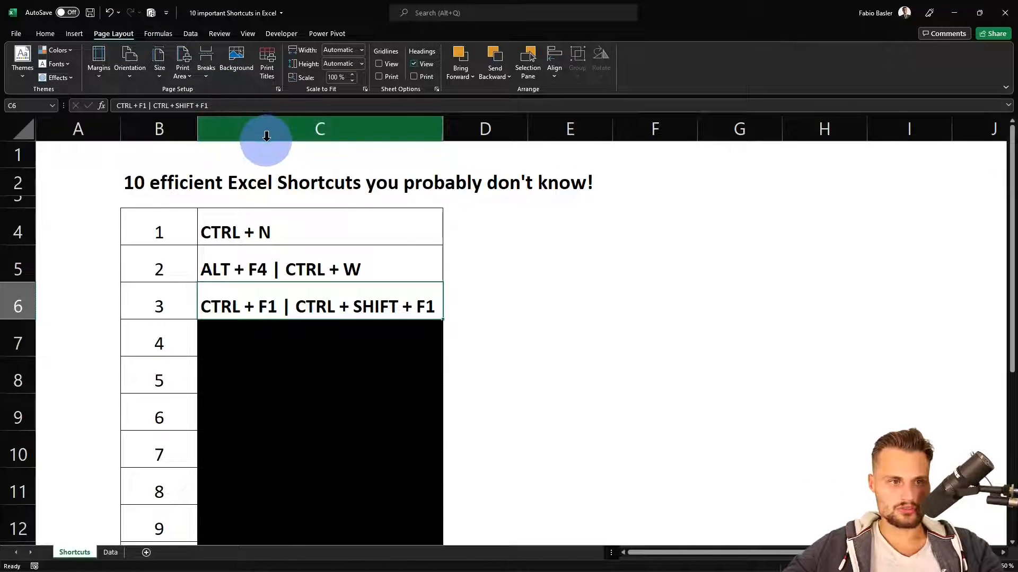
click(273, 151)
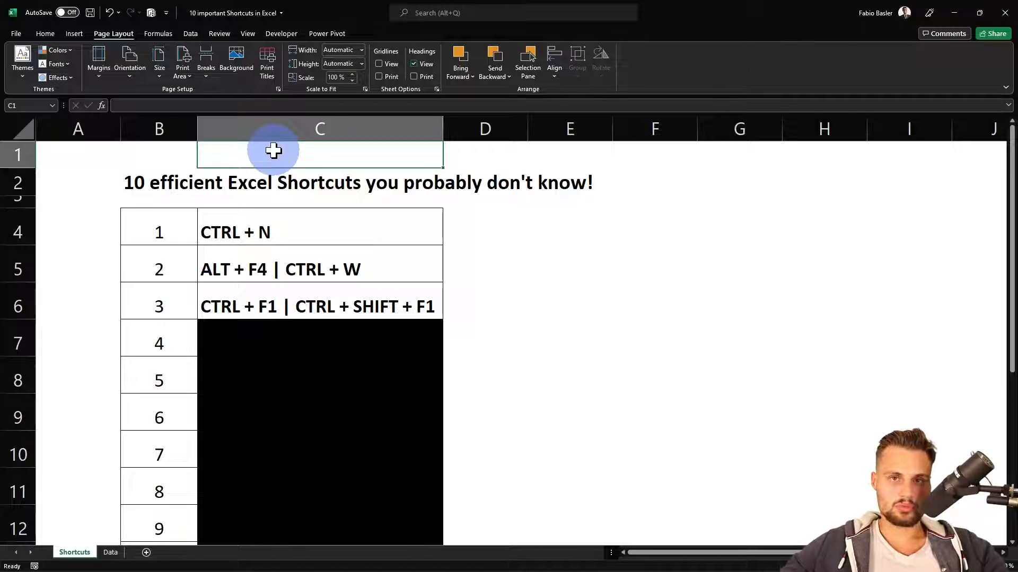
drag(159, 155, 841, 519)
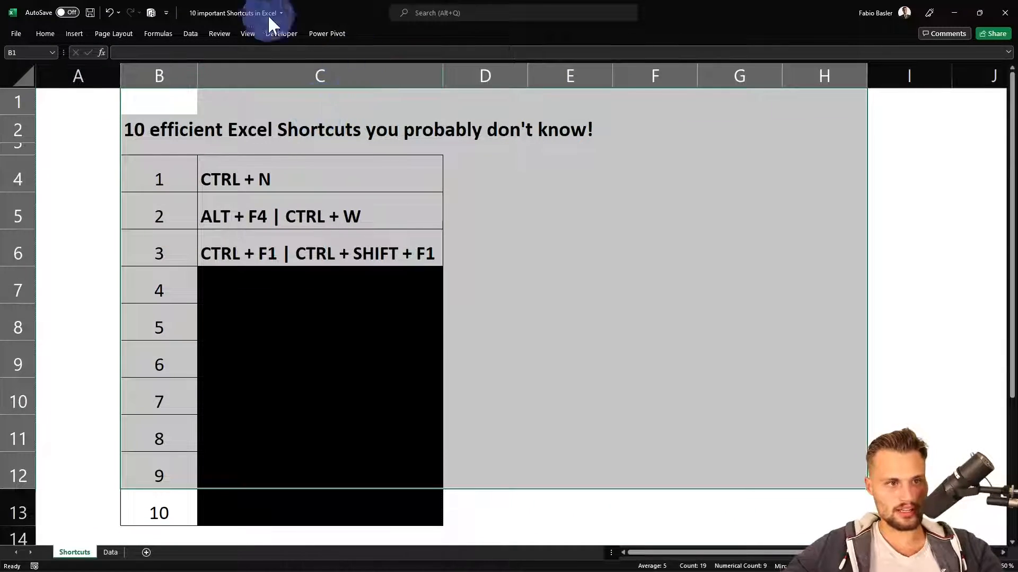
Temporarily show the Insert and Page Layout commands from the collapsed ribbon, and pin the ribbon open on Page Layout
click(259, 76)
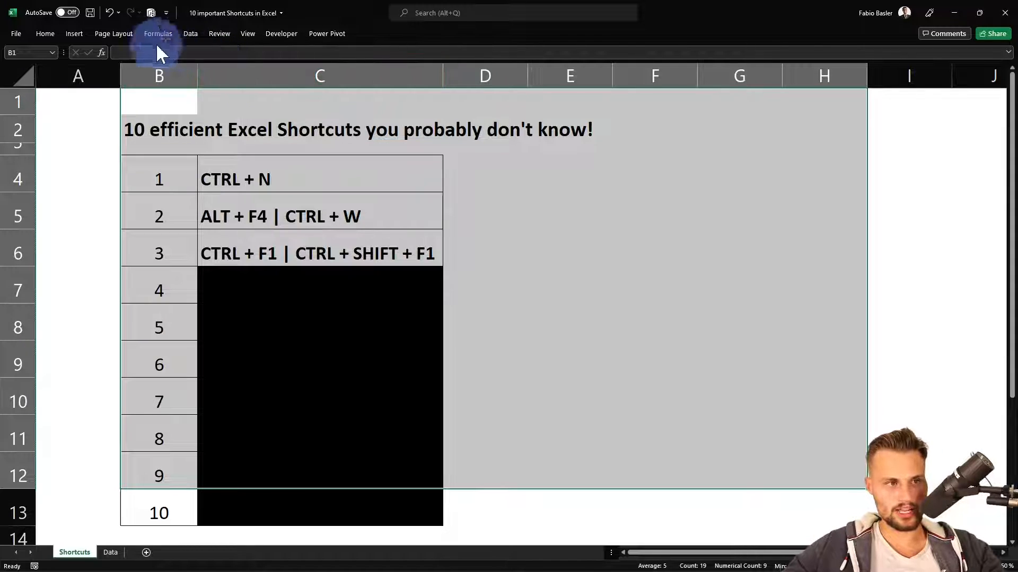
click(75, 33)
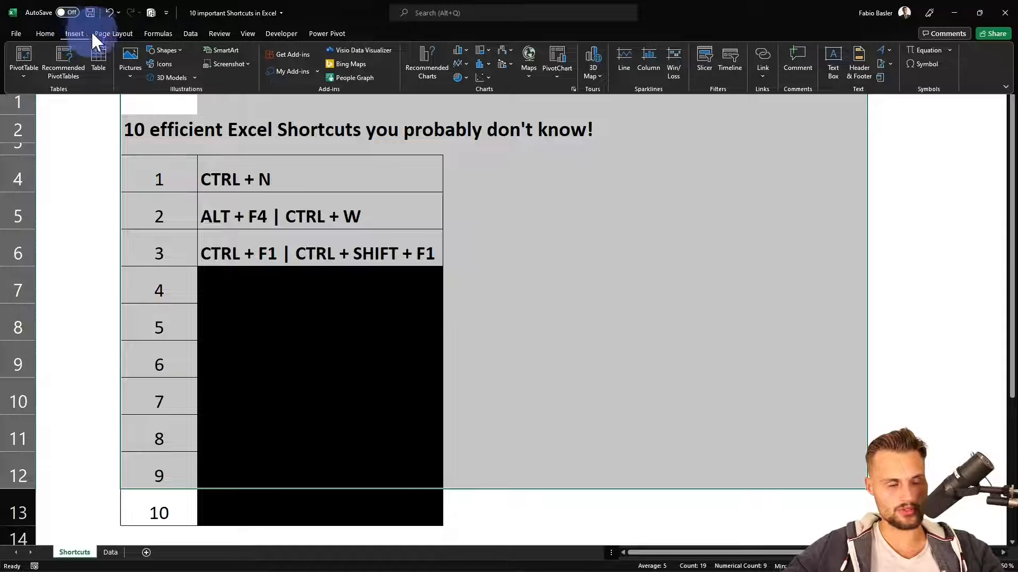
click(106, 33)
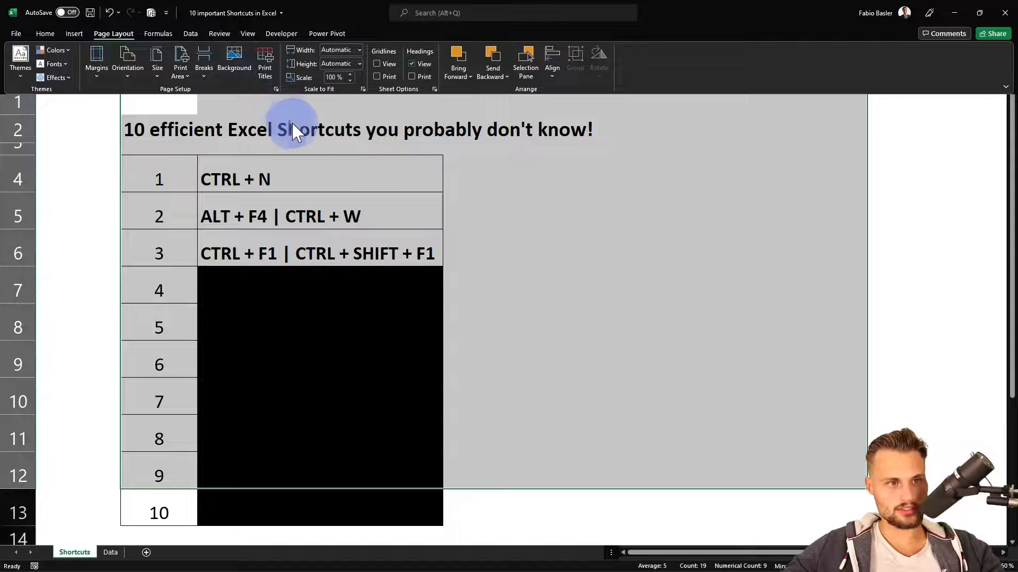
double_click(123, 33)
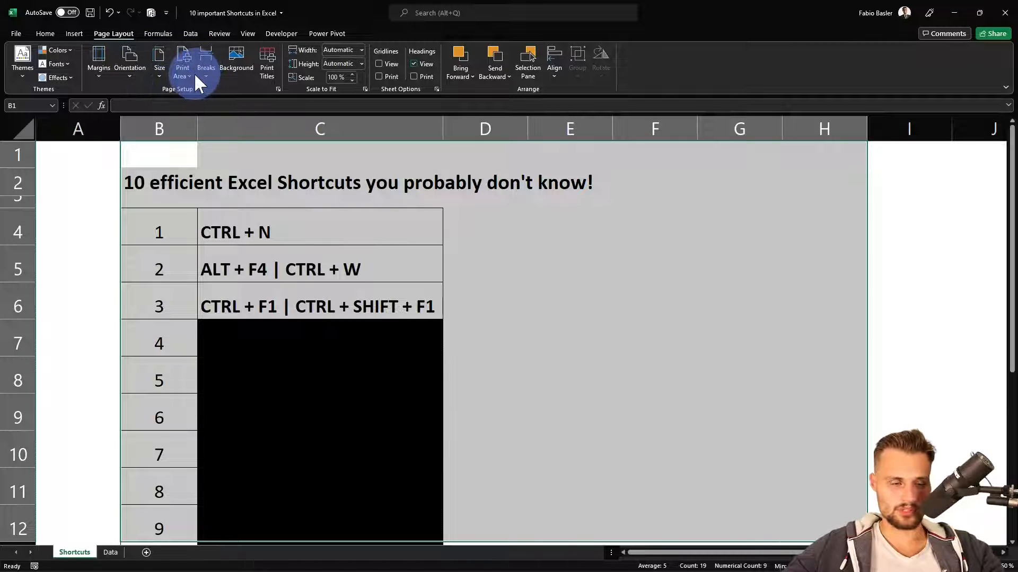
Select cell C1, collapse the ribbon again and switch the workbook to full-screen view
click(298, 164)
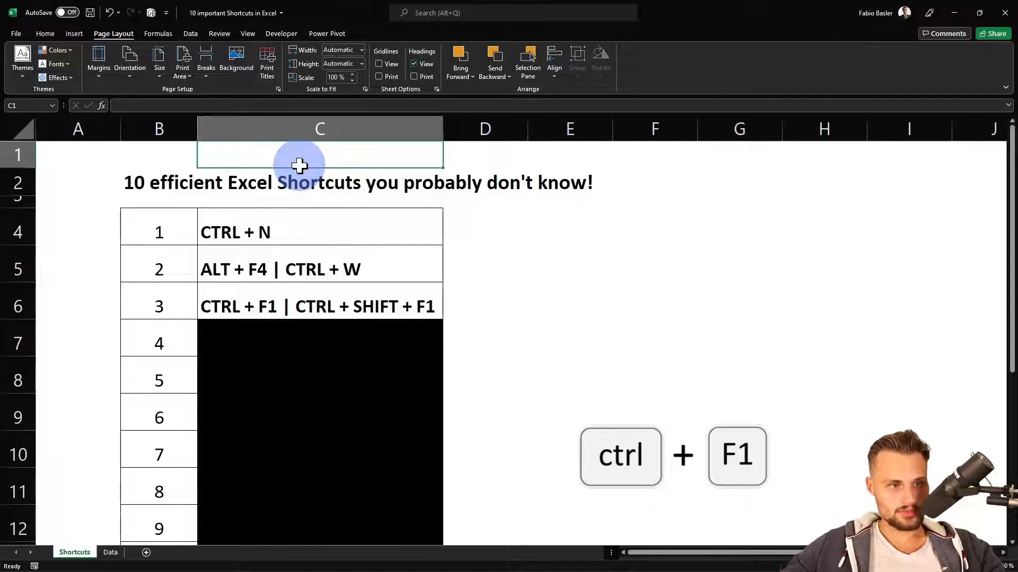
key(ctrl+F1)
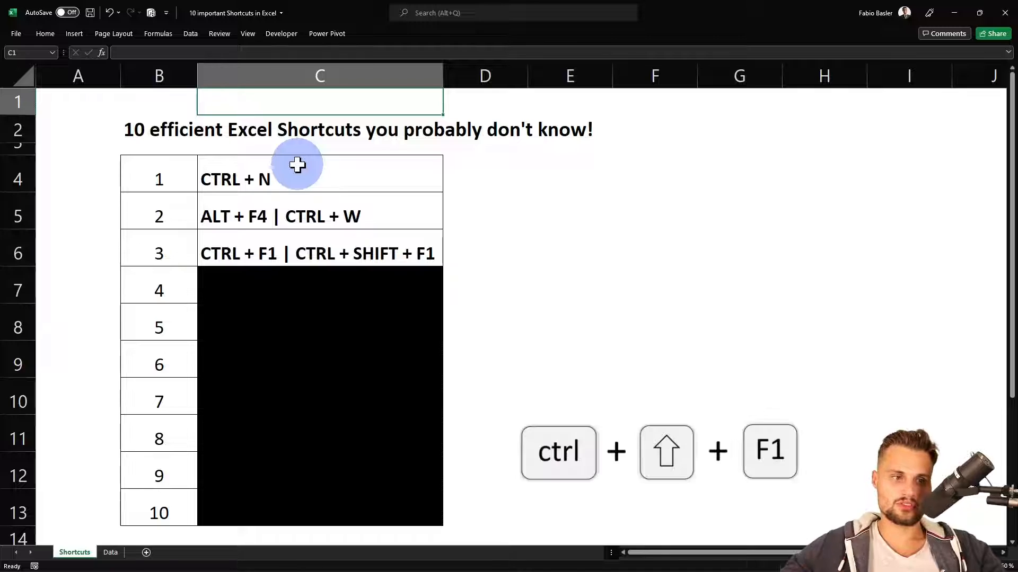
key(ctrl+shift+F1)
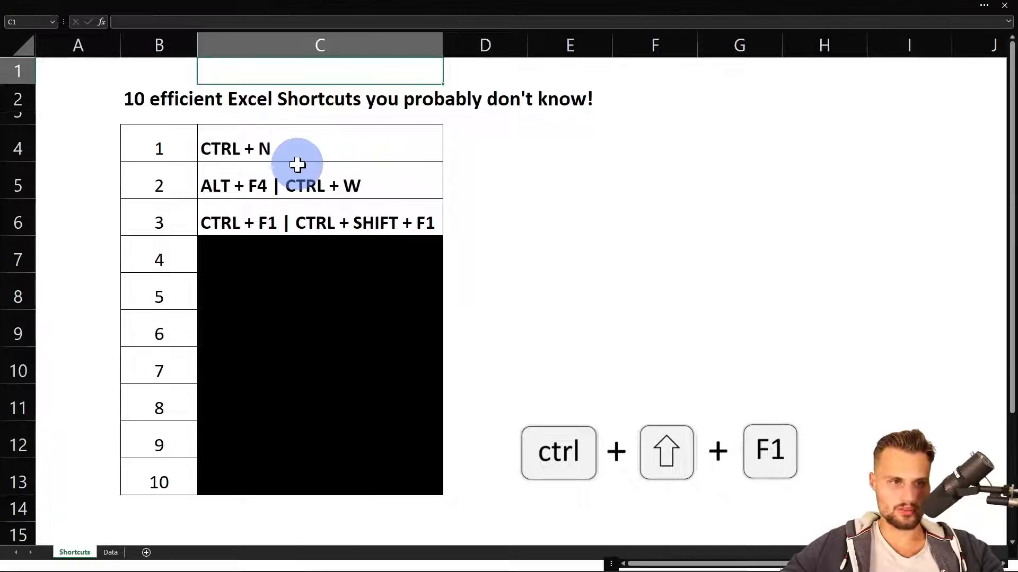
Leave the full-screen view, switch it on again briefly and return to the normal window
key(ctrl+shift+F1)
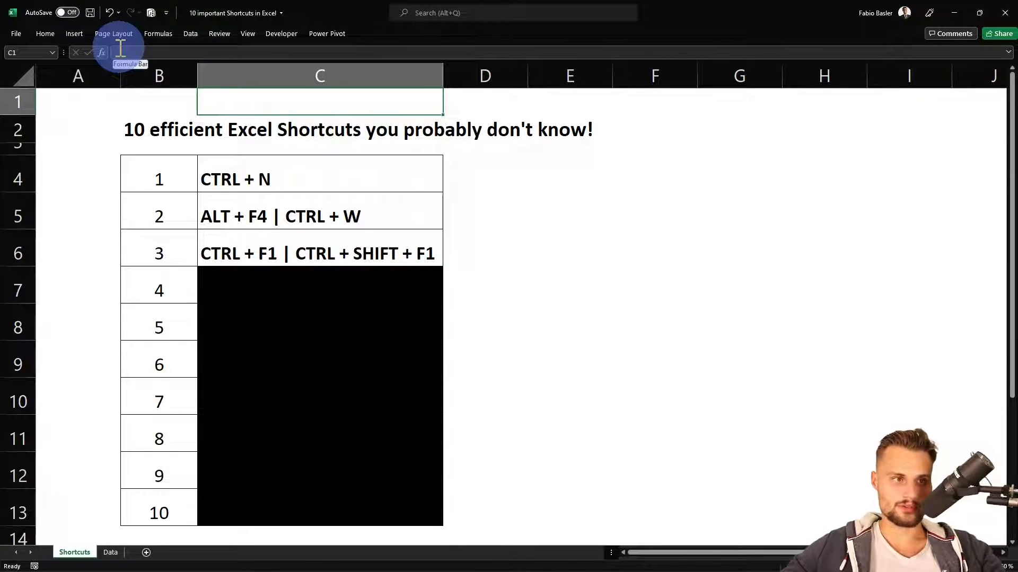
key(ctrl+shift+F1)
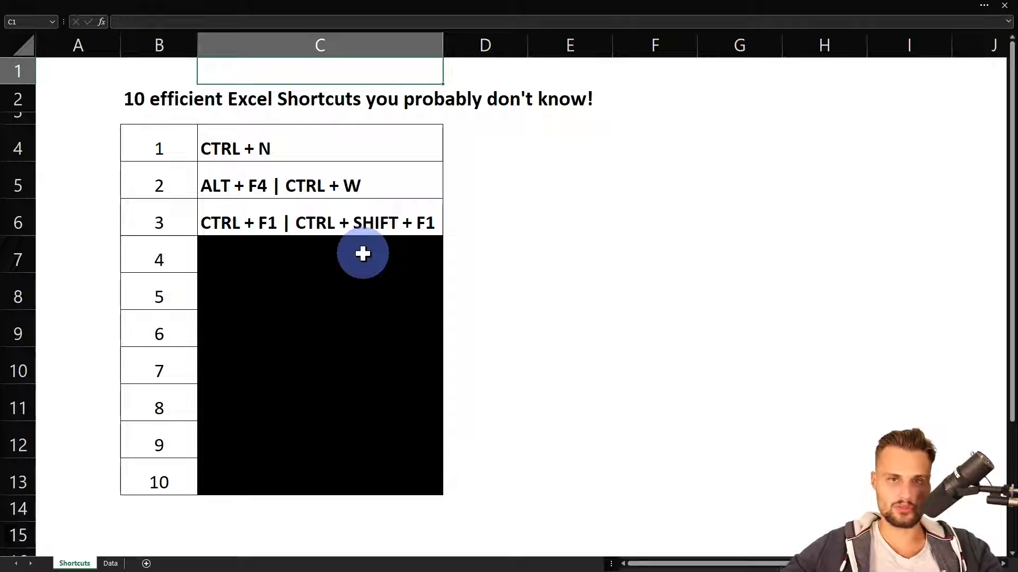
key(ctrl+shift+F1)
Expand the ribbon and set cell C7 to No Fill so the fourth shortcut entry shows
click(348, 288)
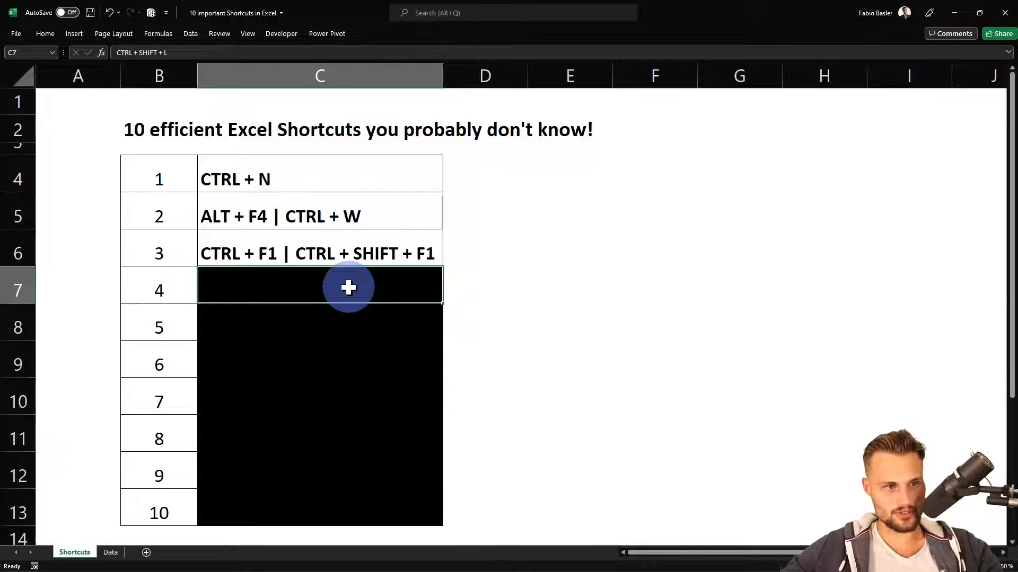
key(ctrl+F1)
click(212, 70)
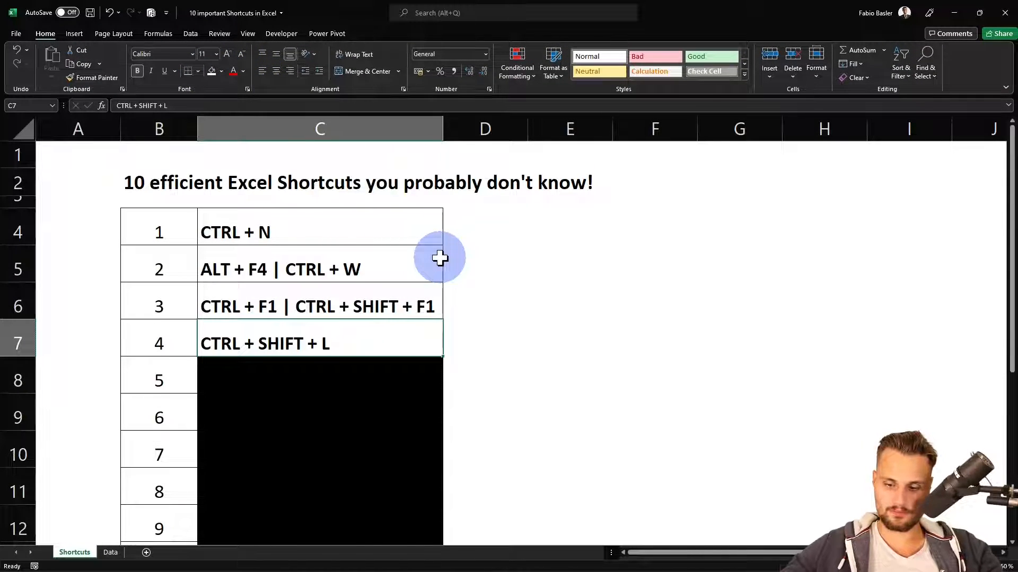
Go to the Data sheet in full-screen view, highlight the headers B2:F2 and select the Product header in E2
key(ctrl+Page_Down)
key(ctrl+shift+F1)
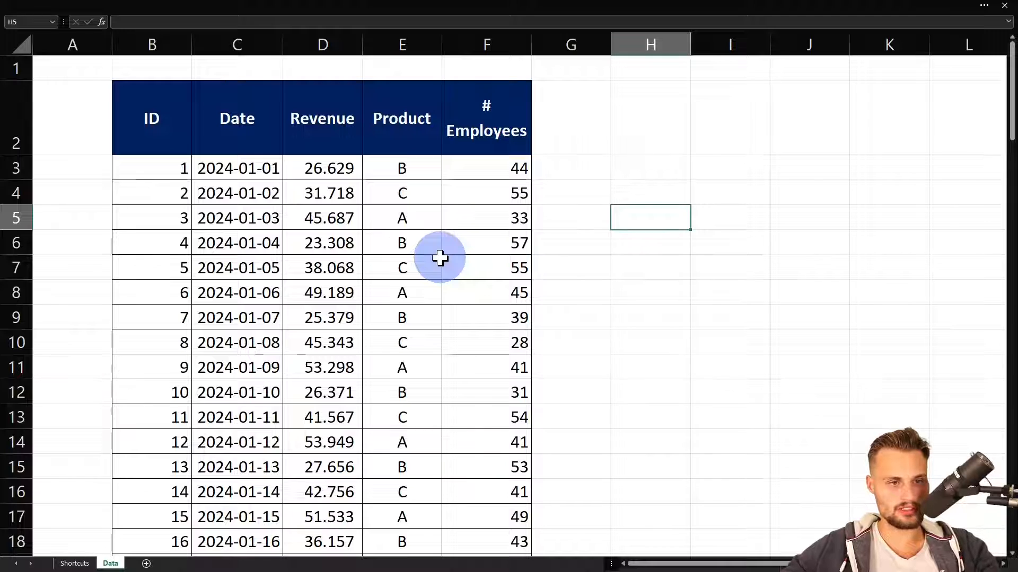
drag(154, 114, 456, 119)
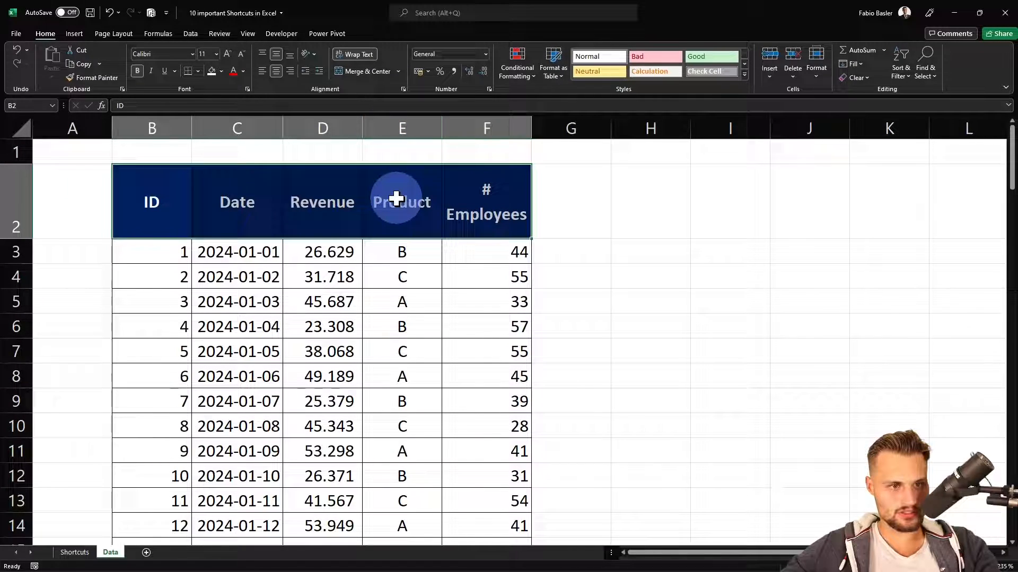
click(397, 118)
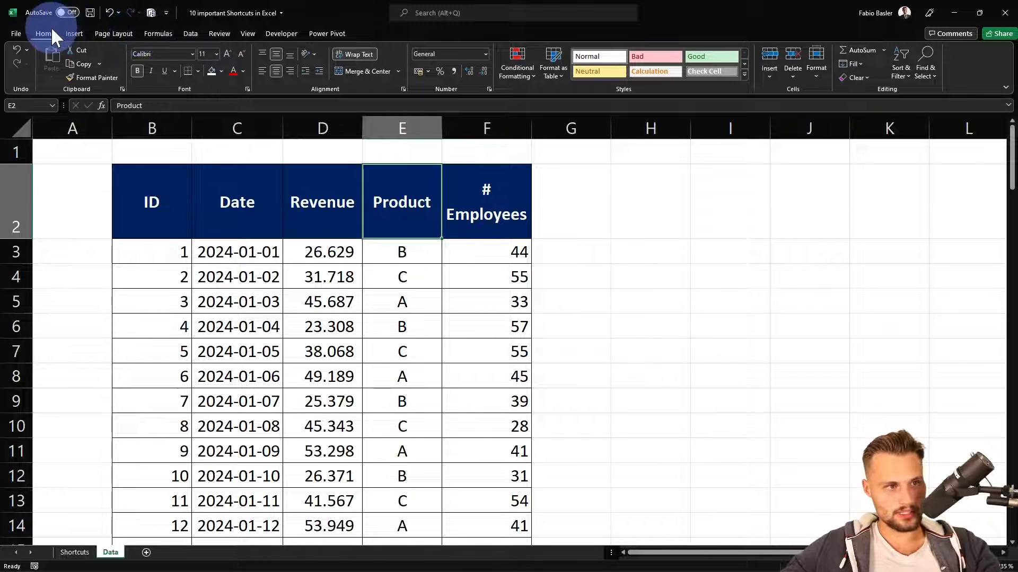
Add filter buttons to the data headers using the Filter command and remove them again
click(904, 74)
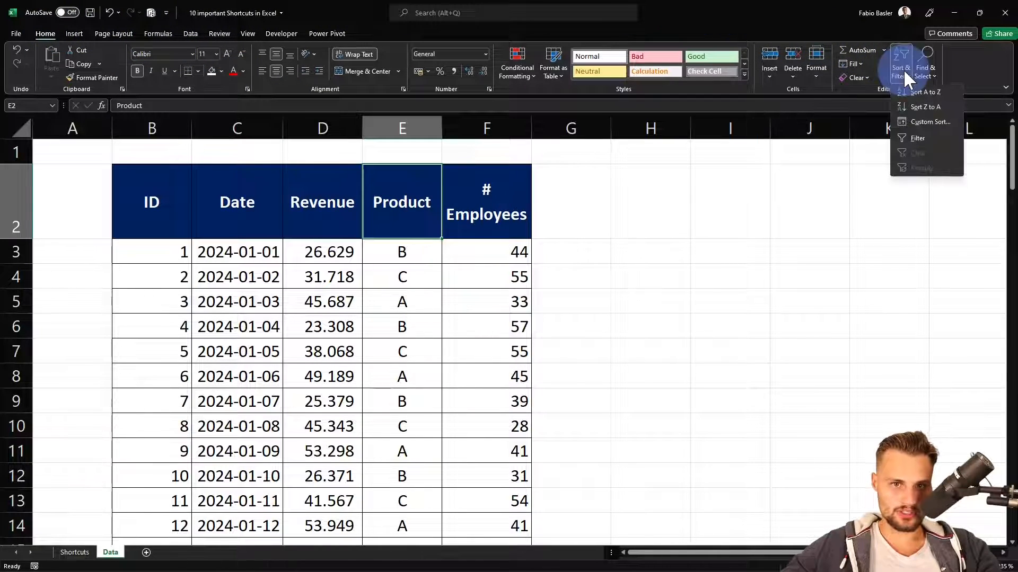
click(918, 139)
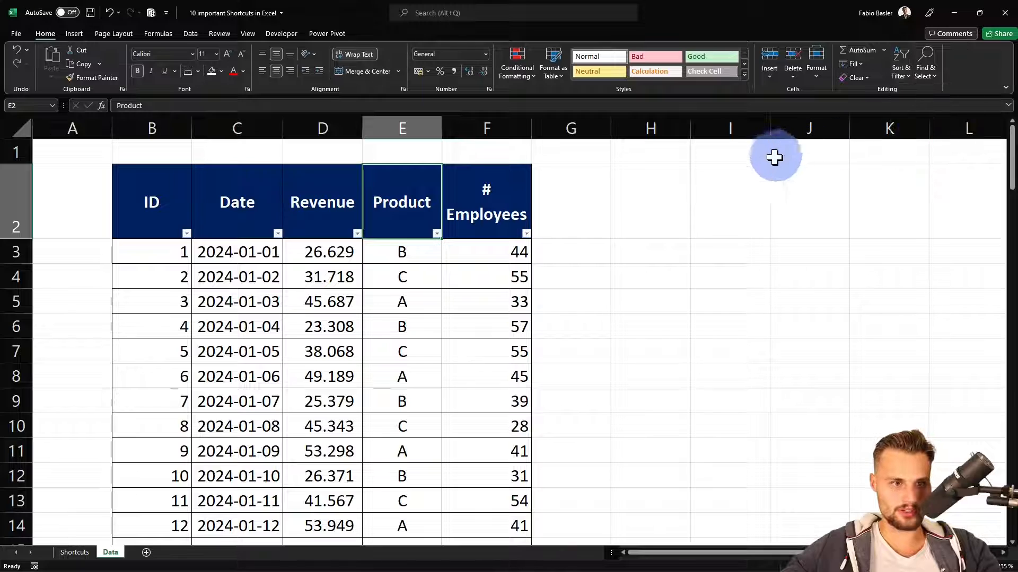
key(ctrl+shift+l)
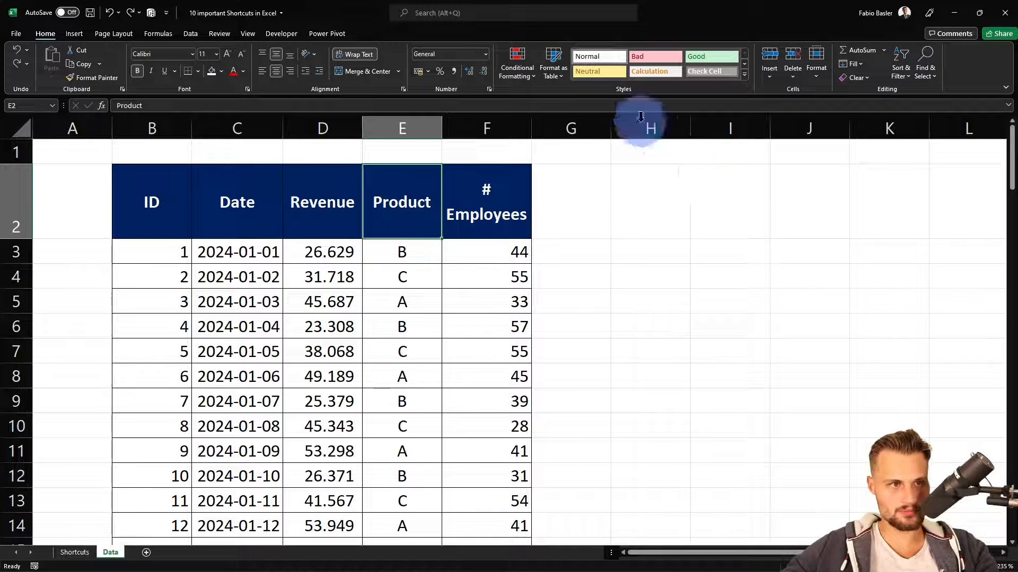
Display the Data commands, select the whole of row 2 and turn on filter buttons for the headers
click(191, 33)
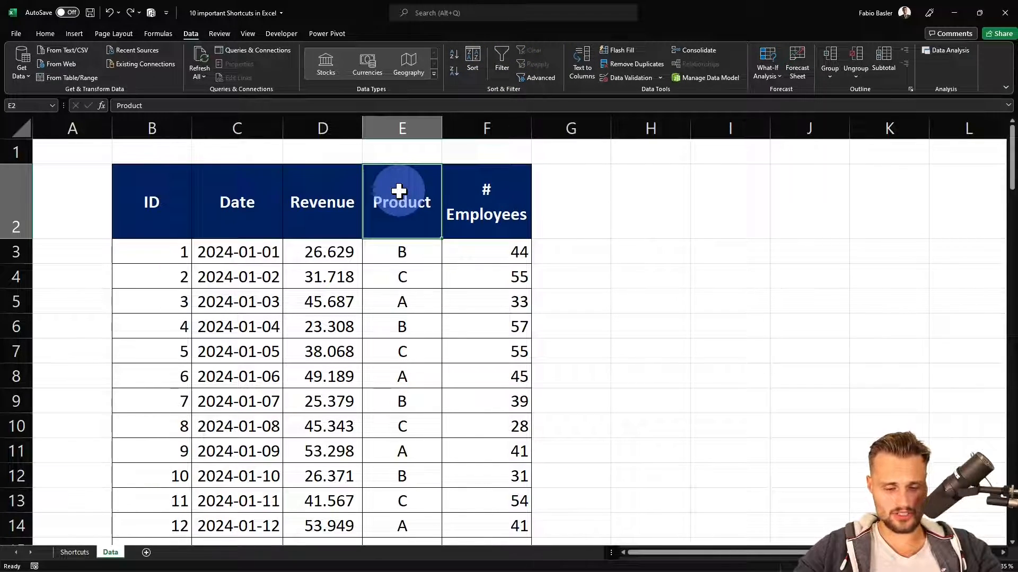
key(shift+space)
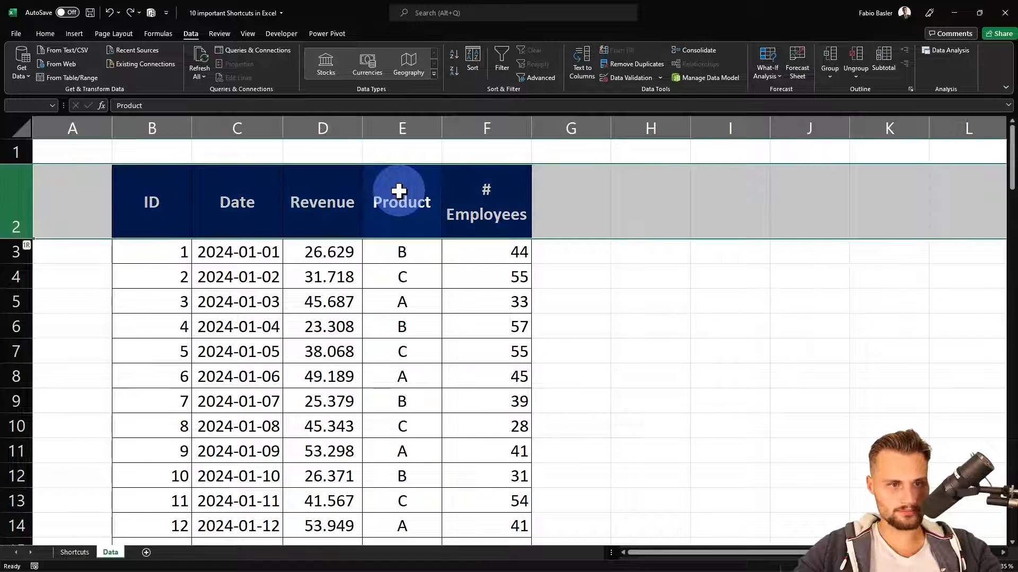
click(399, 191)
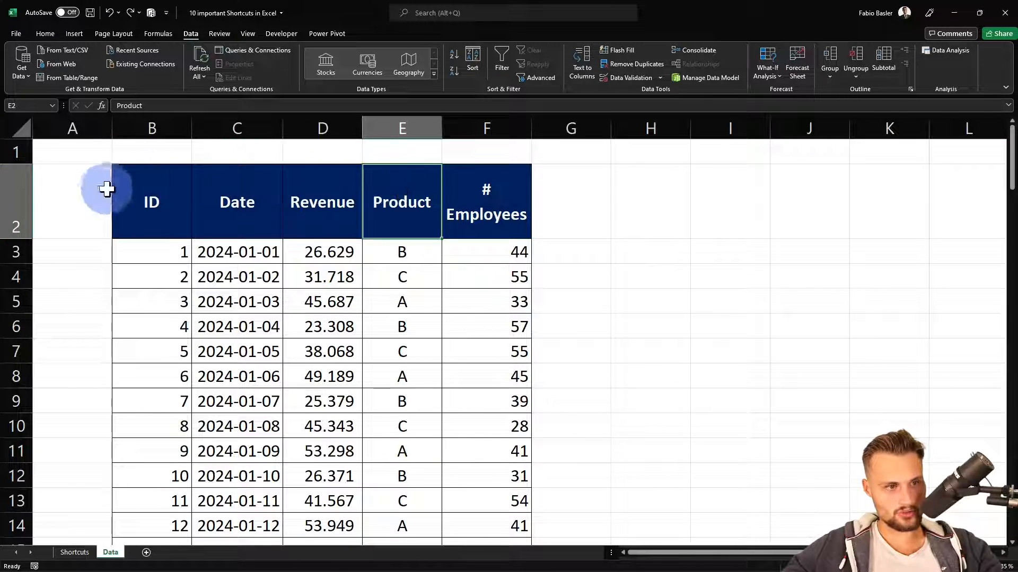
click(17, 201)
key(ctrl+shift+l)
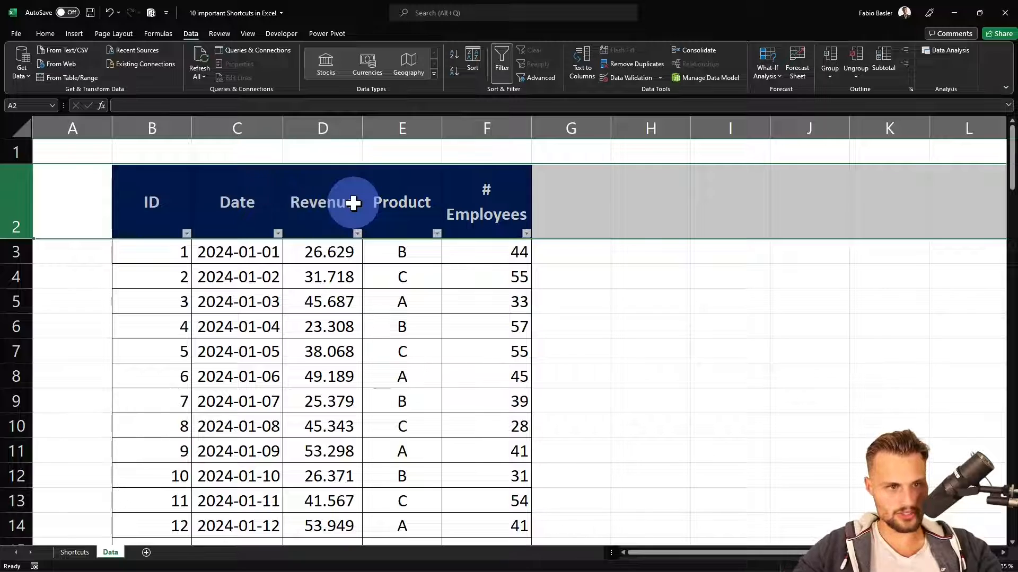
click(398, 199)
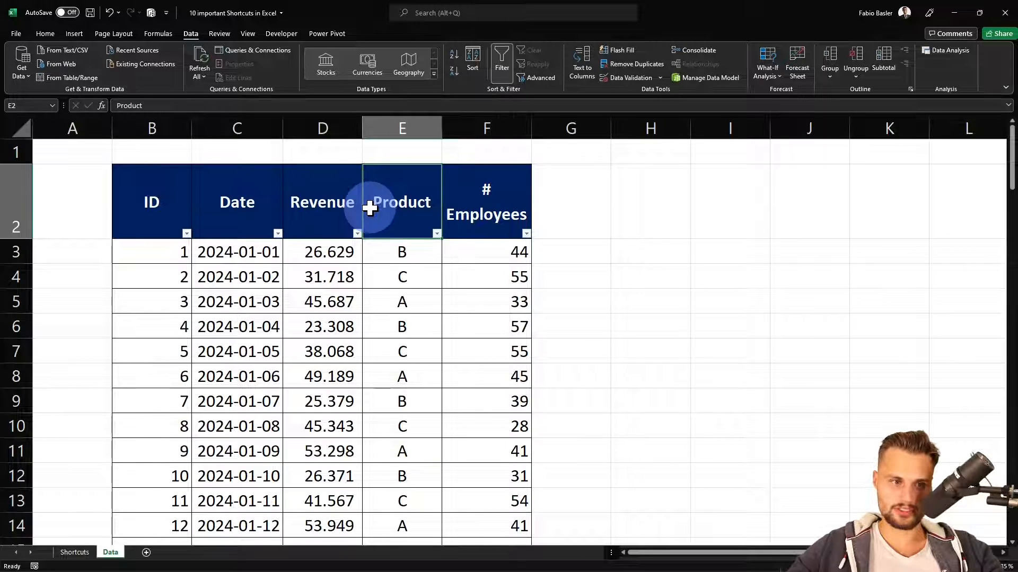
Return to the Shortcuts sheet and set cell C8 to No Fill so the fifth shortcut entry shows
key(ctrl+Page_Up)
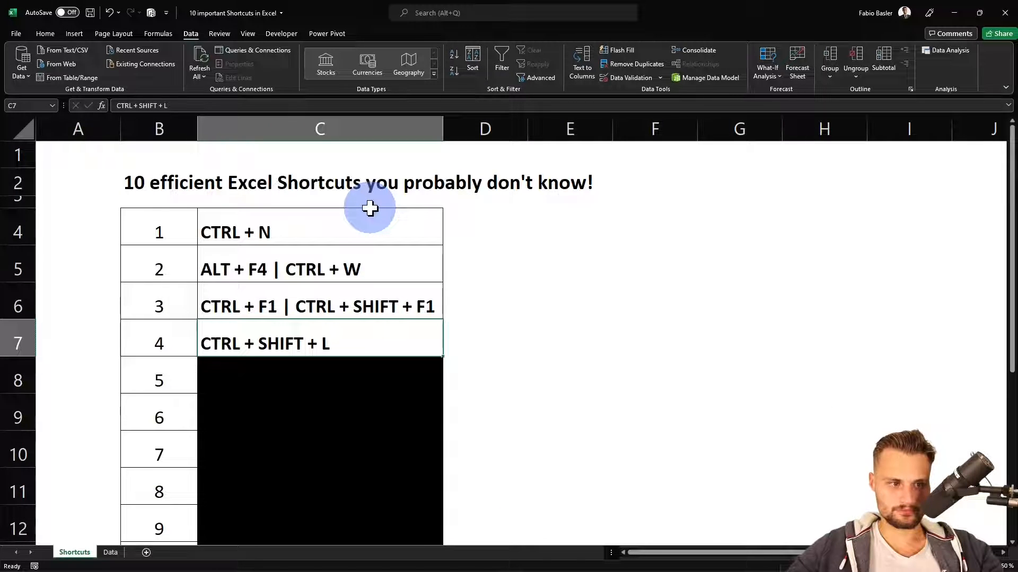
click(273, 362)
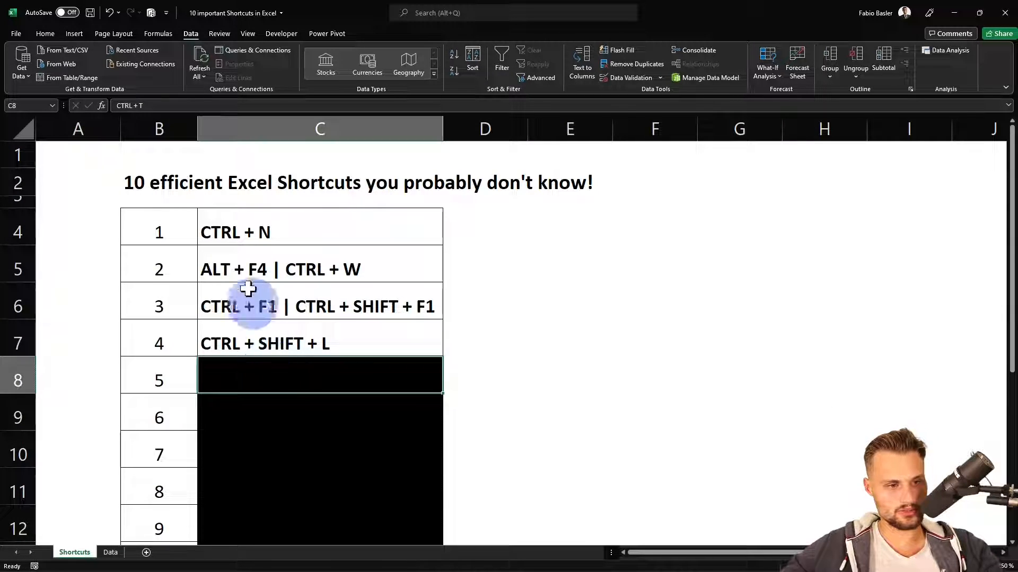
click(55, 32)
click(212, 67)
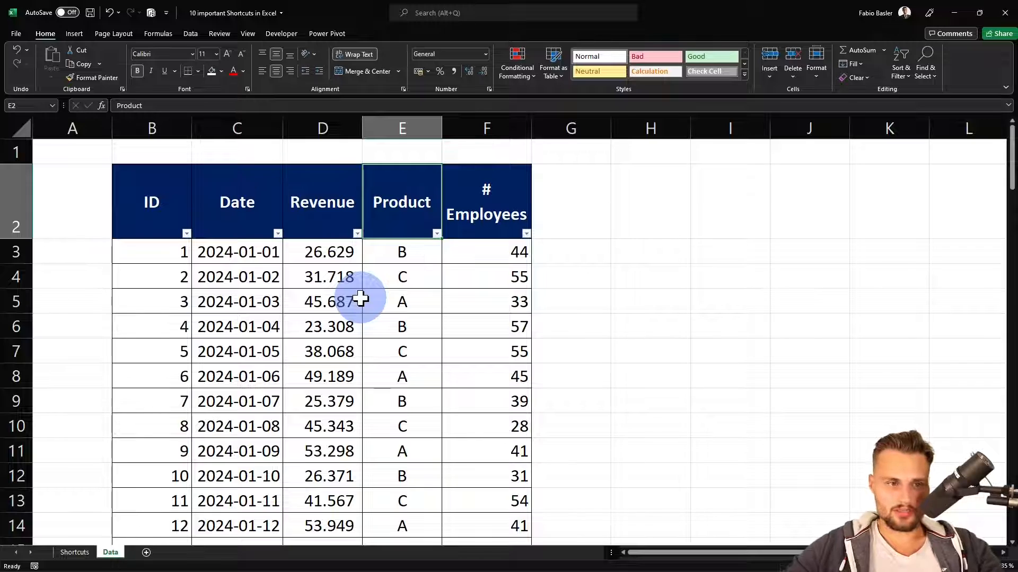
Format the data range $B$2:$F$102 on the Data sheet as a table with headers, using Light Blue, Table Style Light 2
click(184, 202)
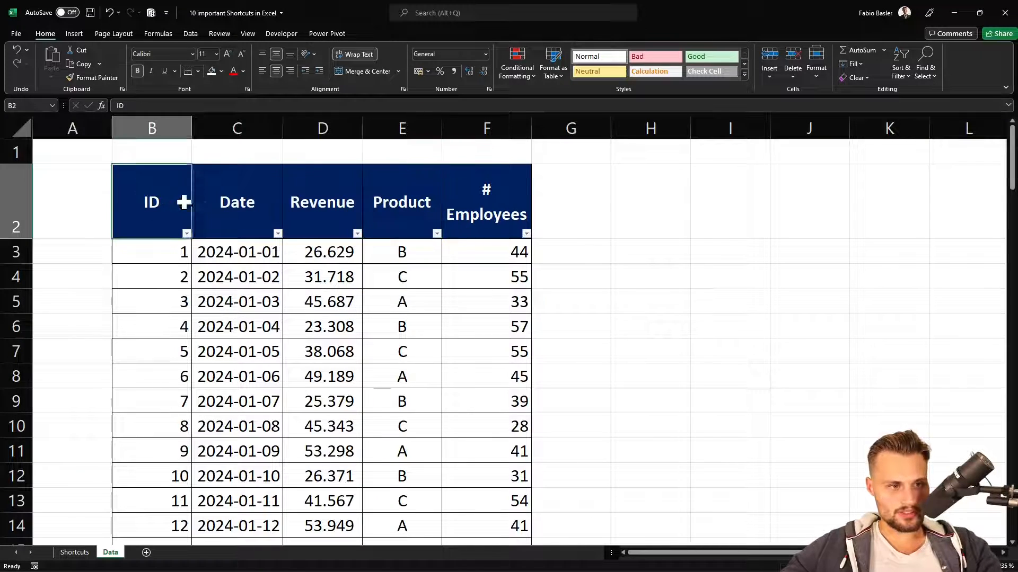
drag(184, 202, 493, 375)
click(493, 375)
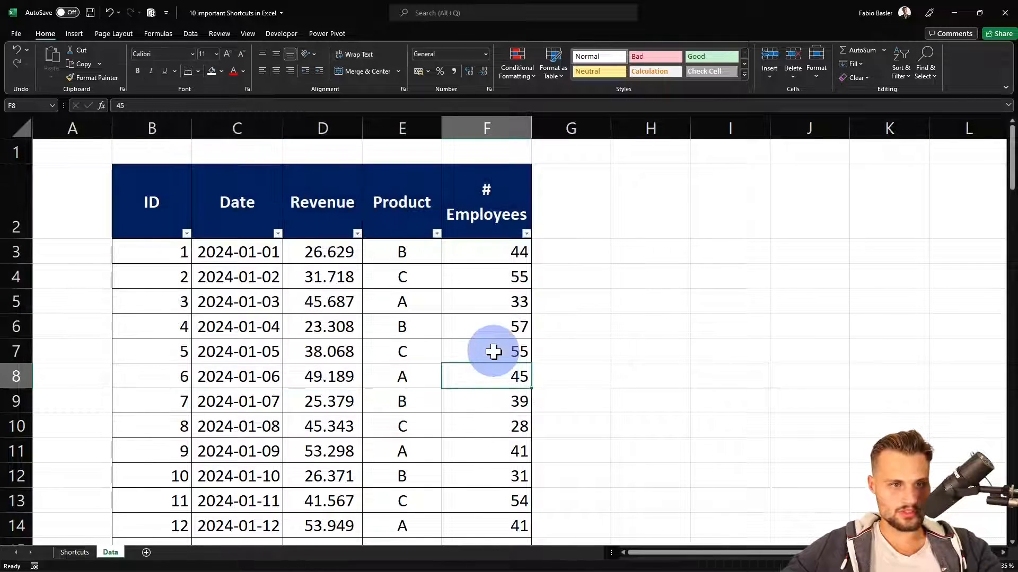
click(555, 70)
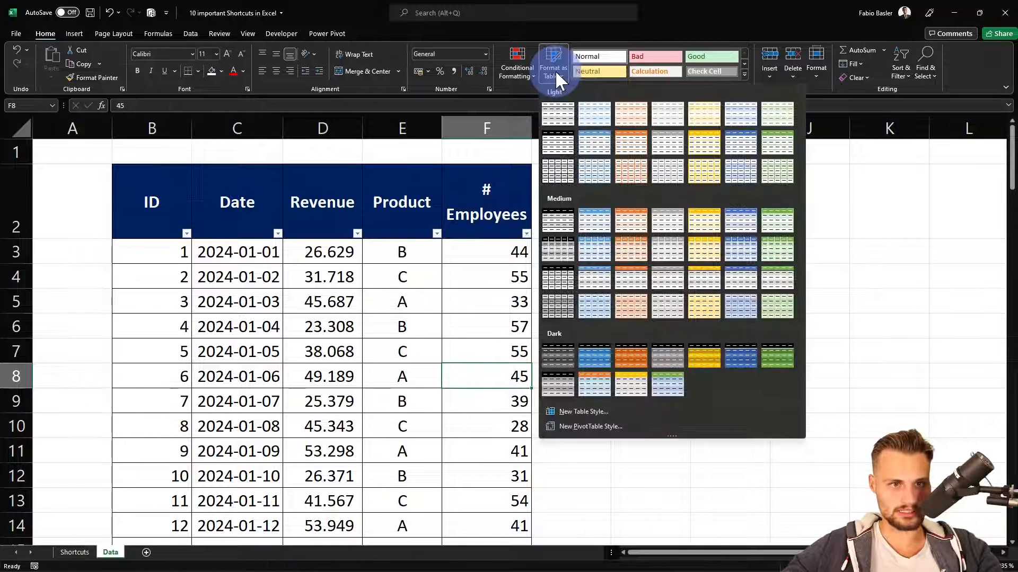
click(590, 112)
scroll(496, 160, up, 1)
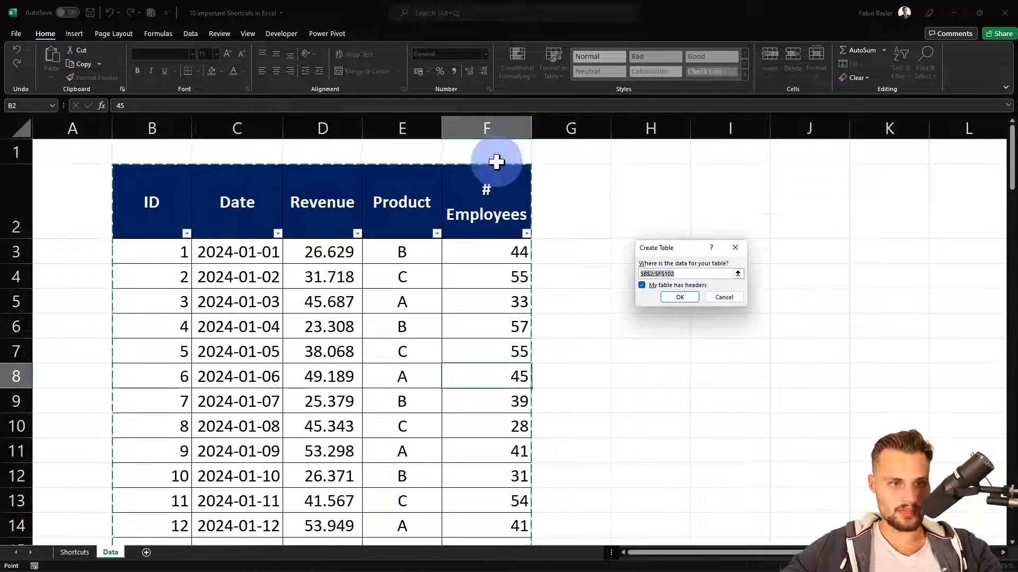
drag(664, 249, 657, 243)
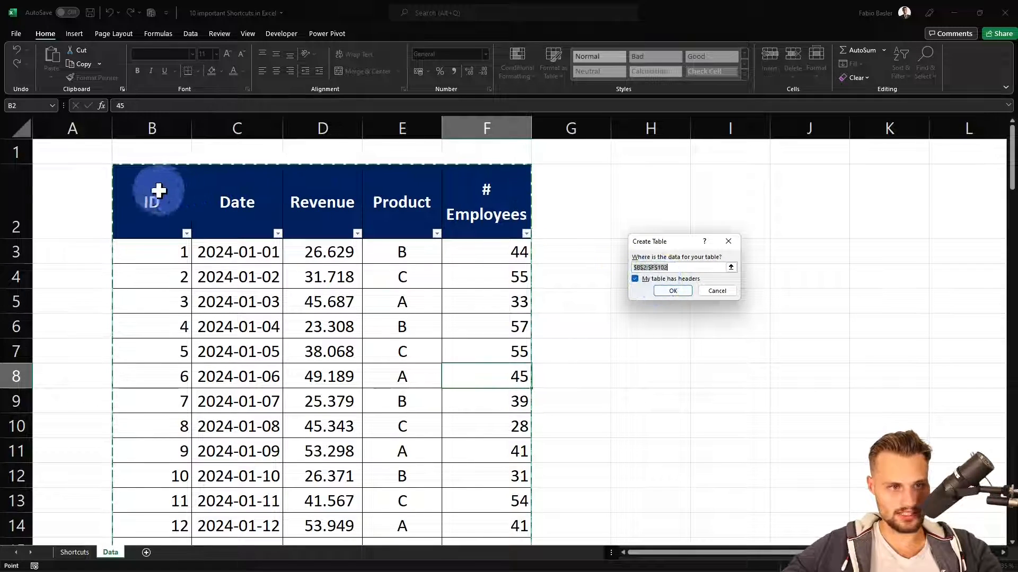
click(669, 292)
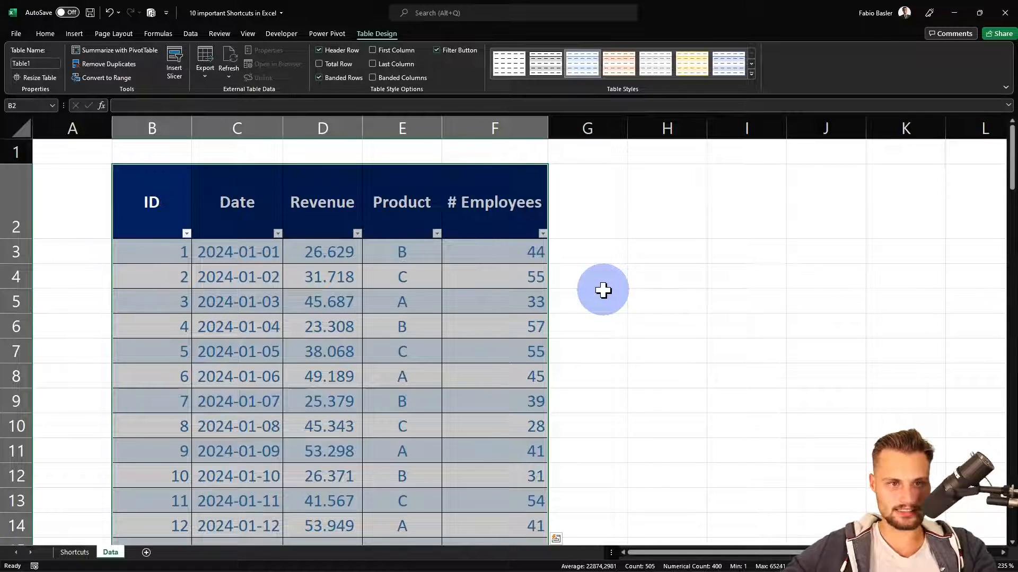
Look at the Quick Analysis options for the new table and return the data to a plain range
key(ctrl+q)
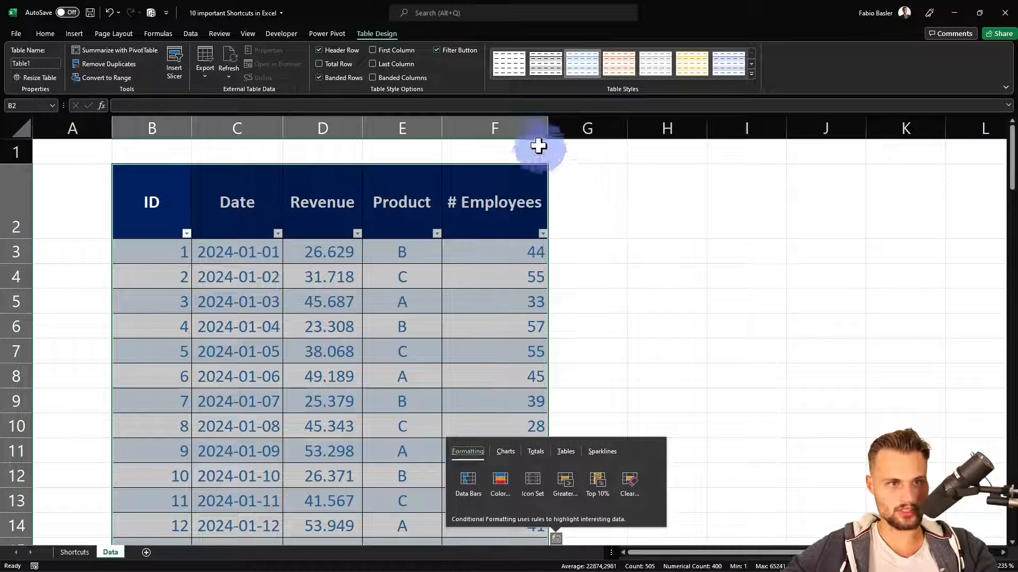
key(Escape)
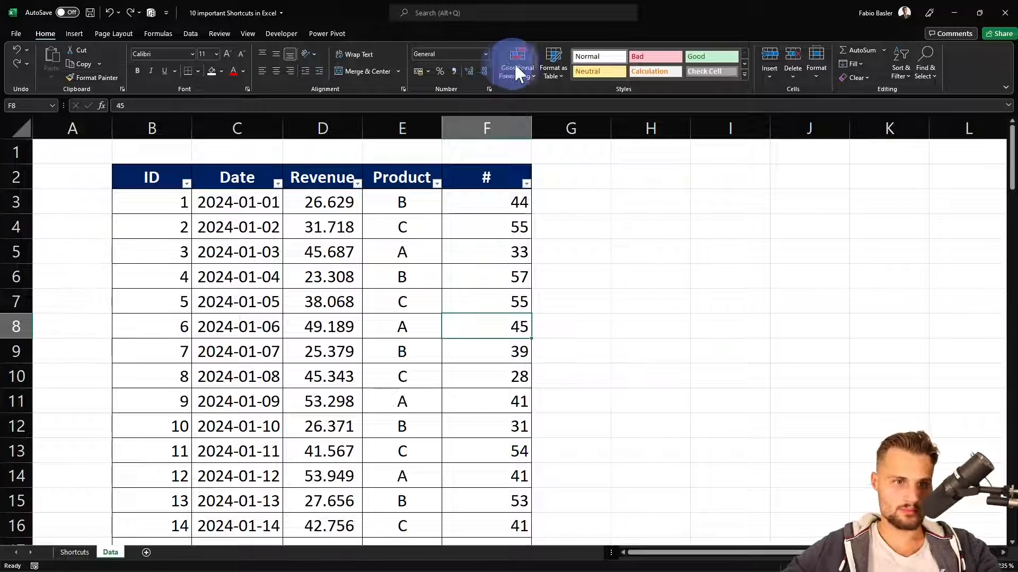
click(554, 71)
click(561, 73)
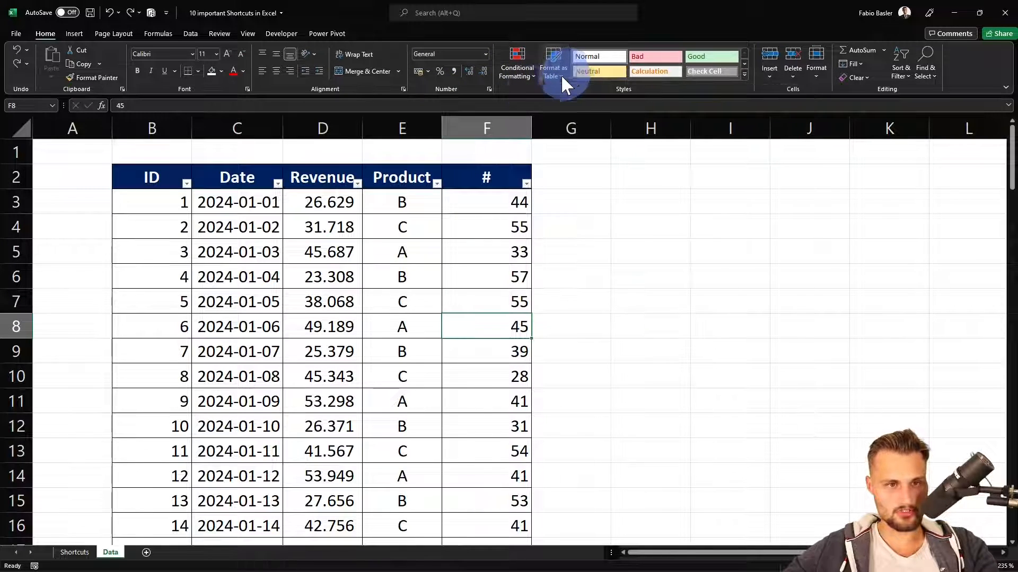
Select cell E4 and create a table with headers from the range $B$2:$F$102
click(433, 225)
click(372, 233)
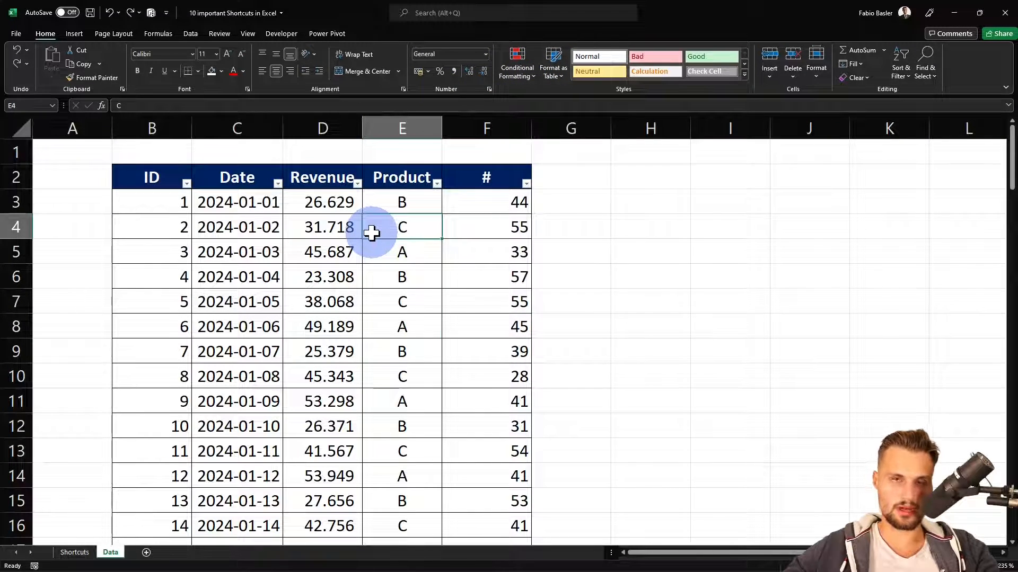
key(ctrl+t)
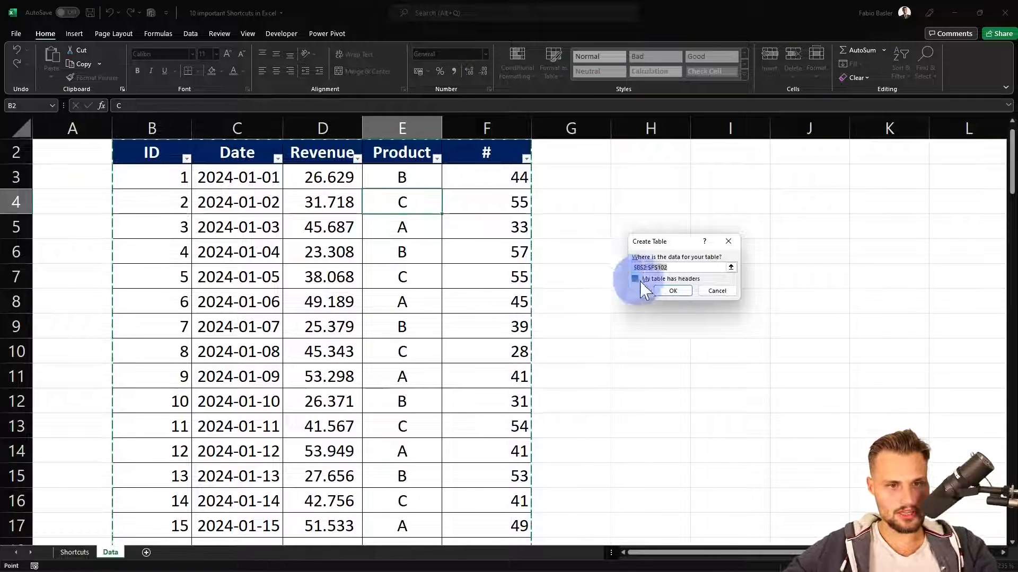
click(669, 291)
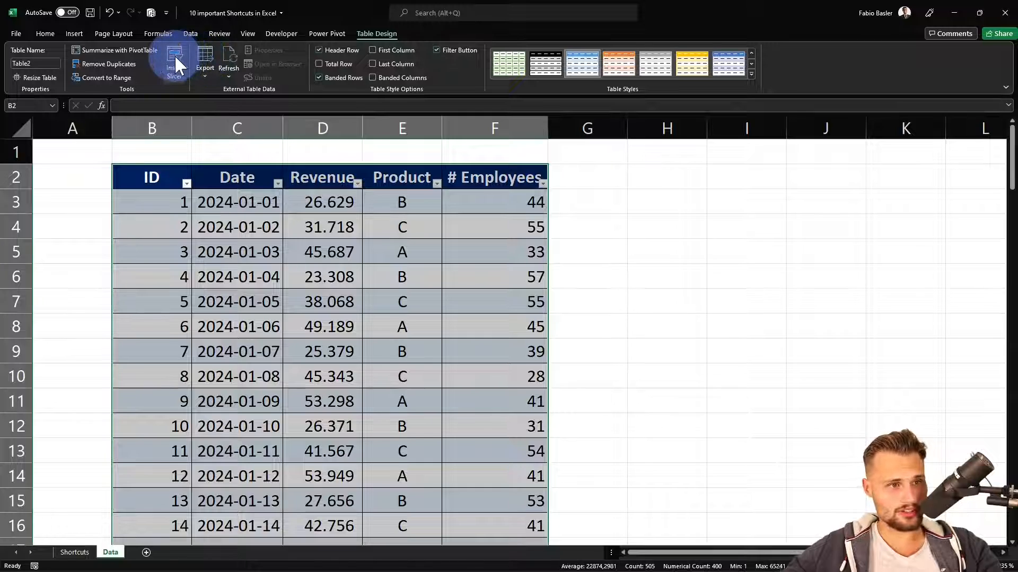
Insert a Product slicer for the table and place it in the empty columns beside the data
click(175, 63)
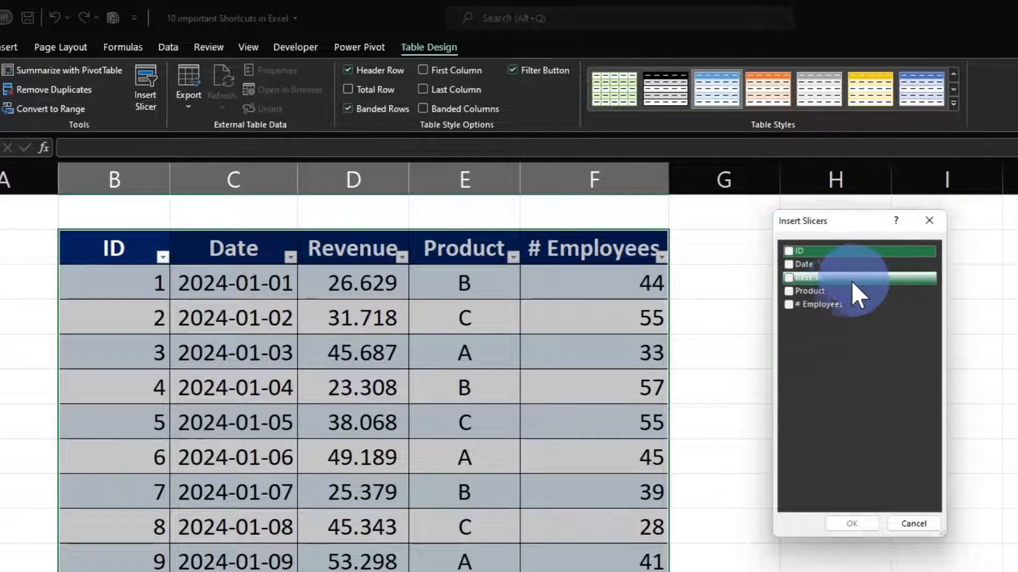
click(824, 290)
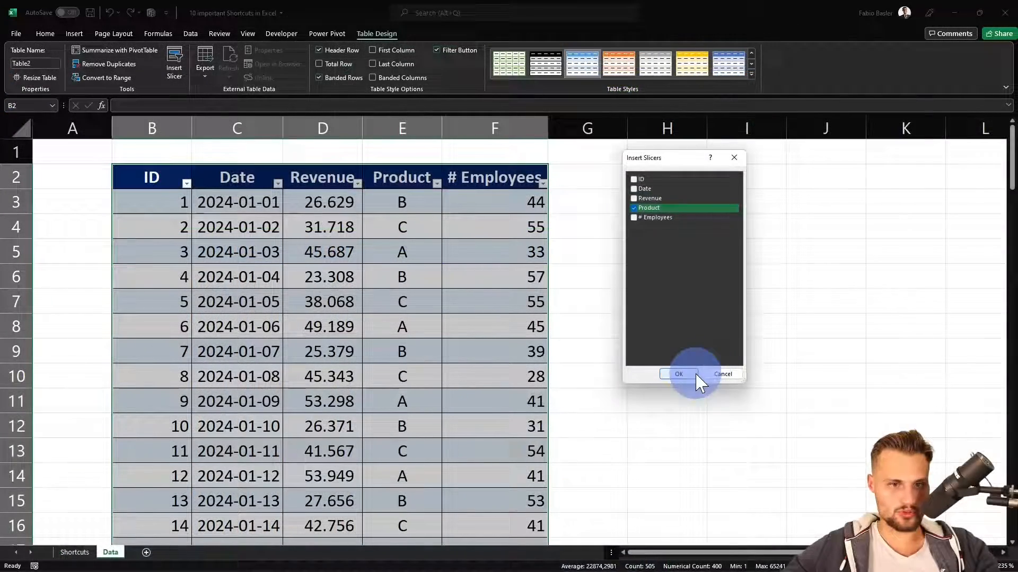
click(852, 524)
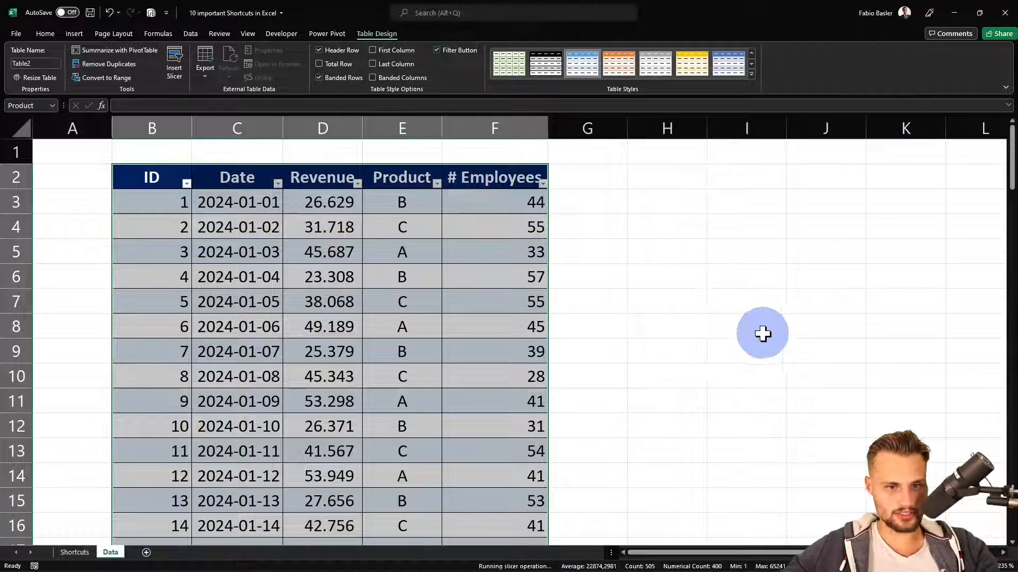
click(798, 327)
drag(534, 189, 711, 192)
Filter the table by product B and finally by product C with the slicer, using full-screen view meanwhile
key(ctrl+shift+F1)
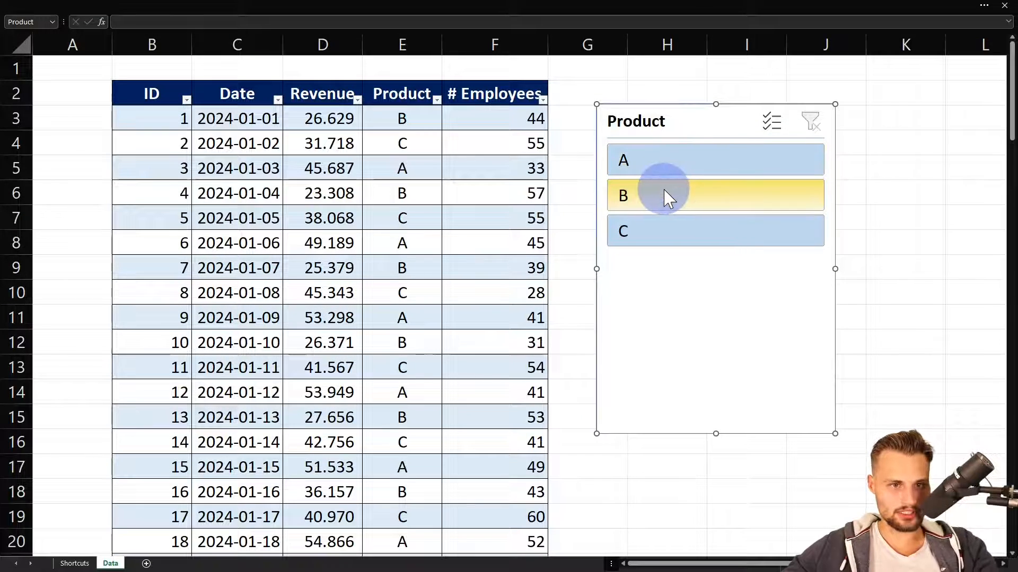
click(646, 201)
click(665, 231)
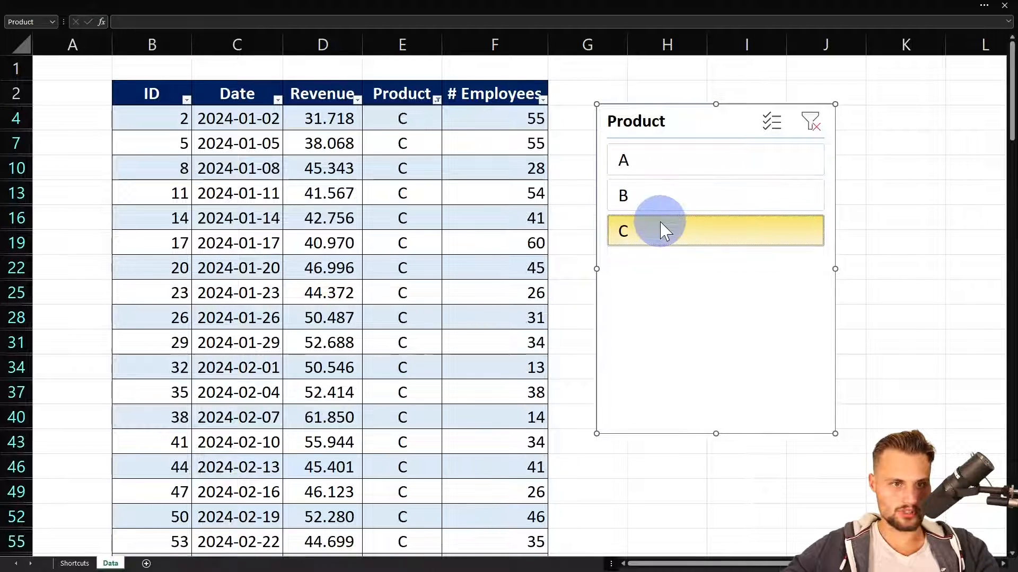
key(ctrl+shift+F1)
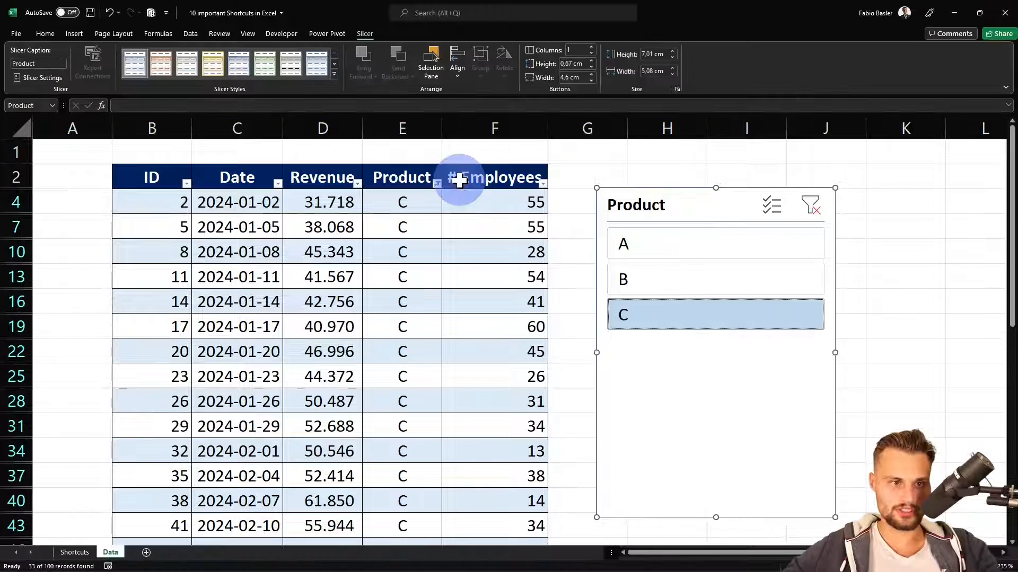
Create a PivotTable from Table2 on a new worksheet
click(453, 245)
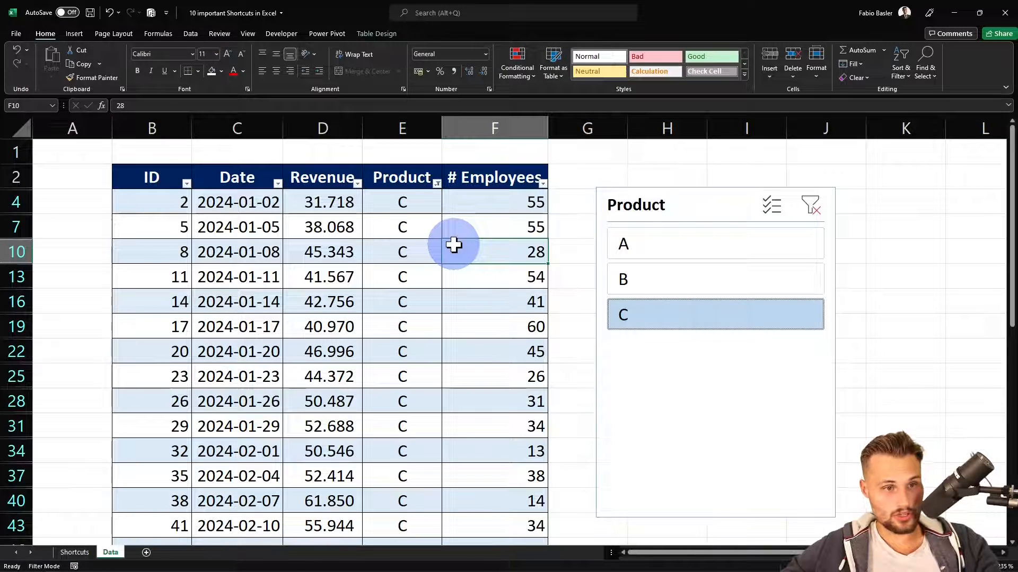
click(377, 34)
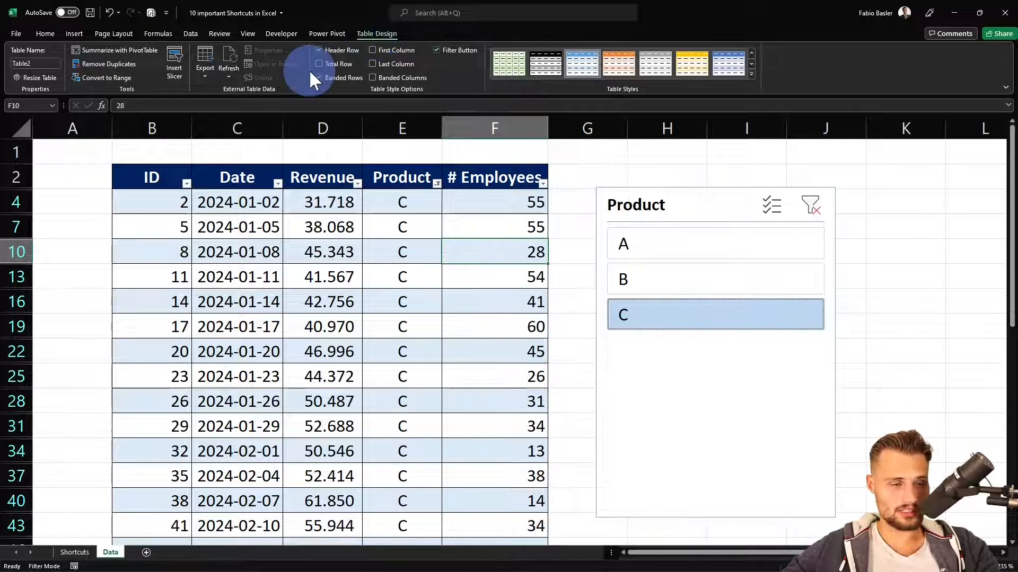
click(113, 52)
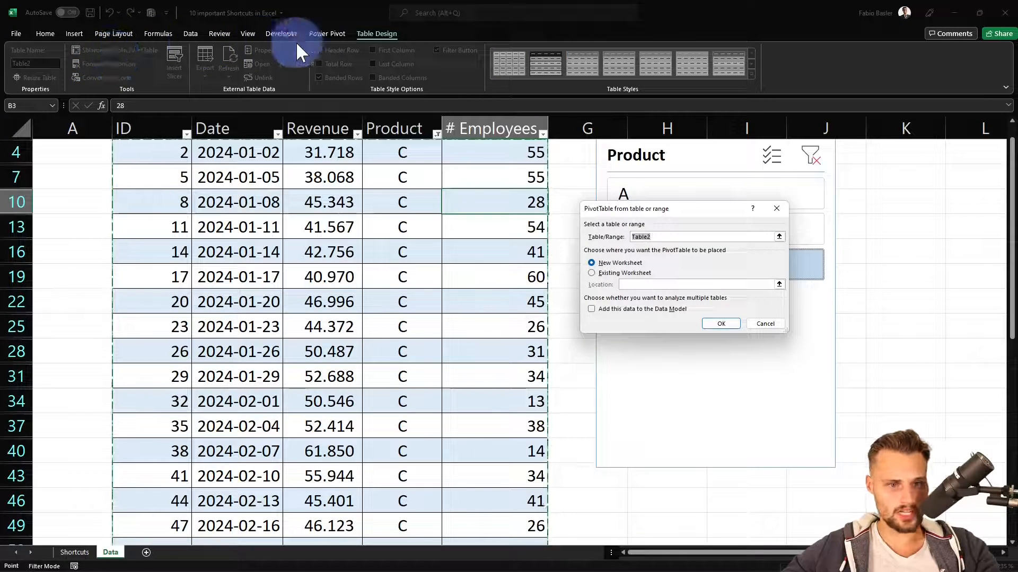
click(710, 323)
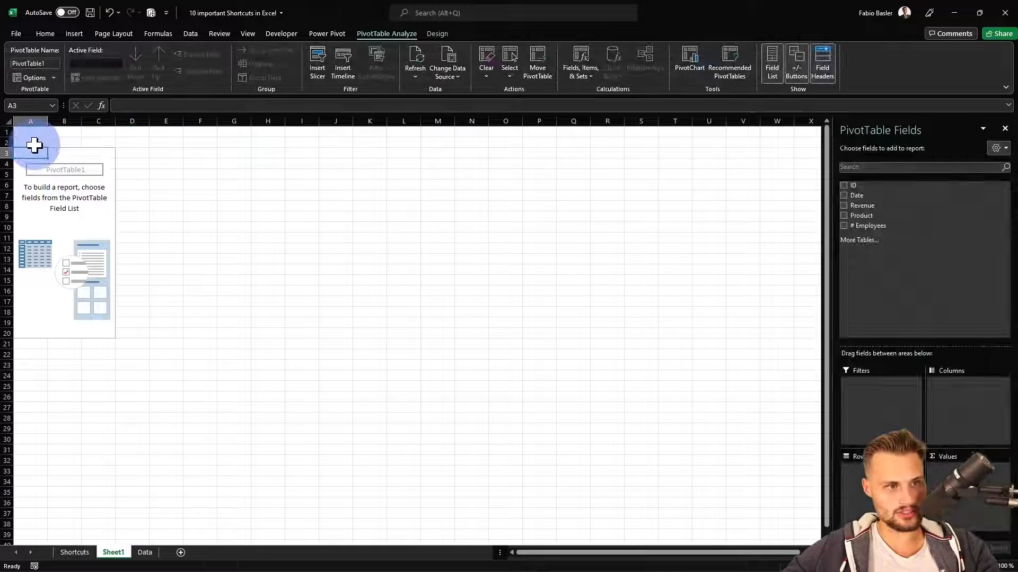
Insert an empty column A in front of the new PivotTable
ctrl+scroll(5, 146, up, 5)
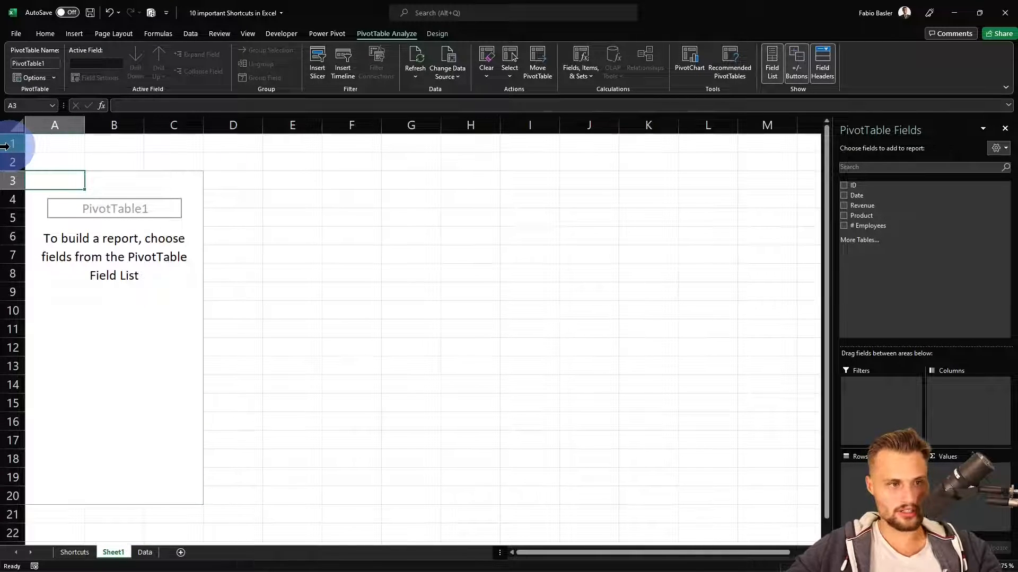
ctrl+scroll(129, 205, up, 3)
key(ctrl+space)
key(ctrl+shift+plus)
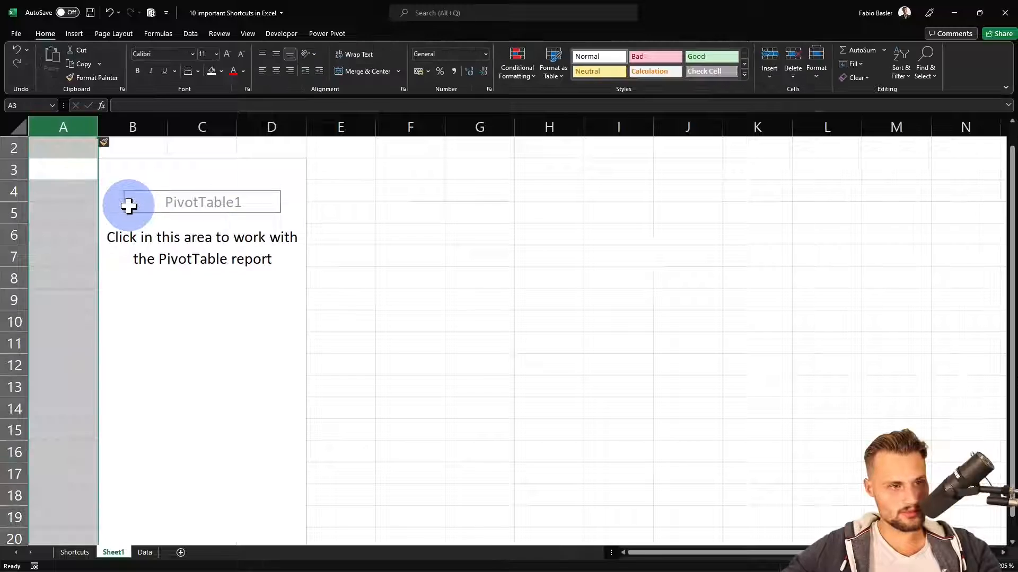
Build the PivotTable report with the sum of Revenue as values and Product in the rows
click(180, 202)
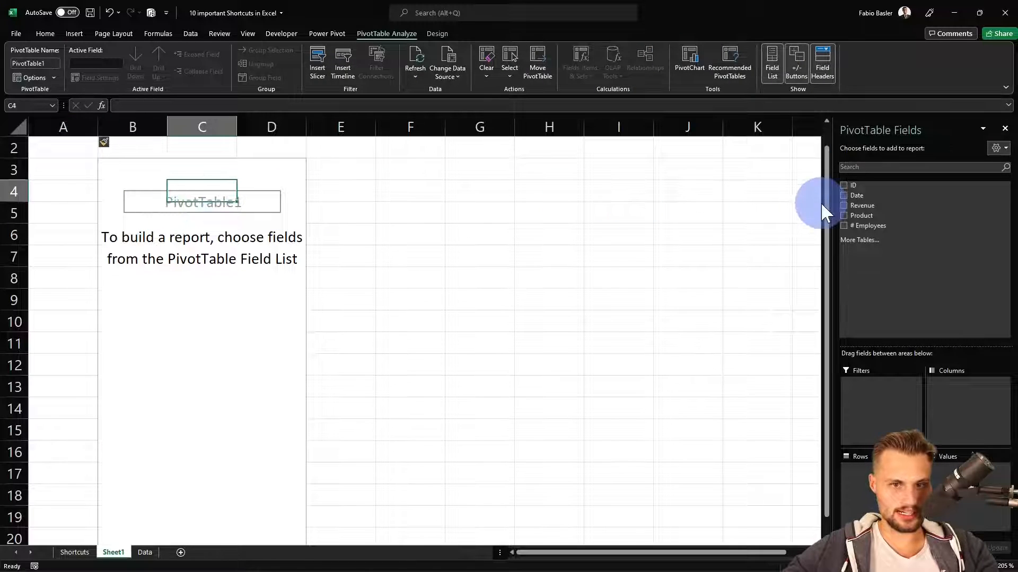
click(864, 206)
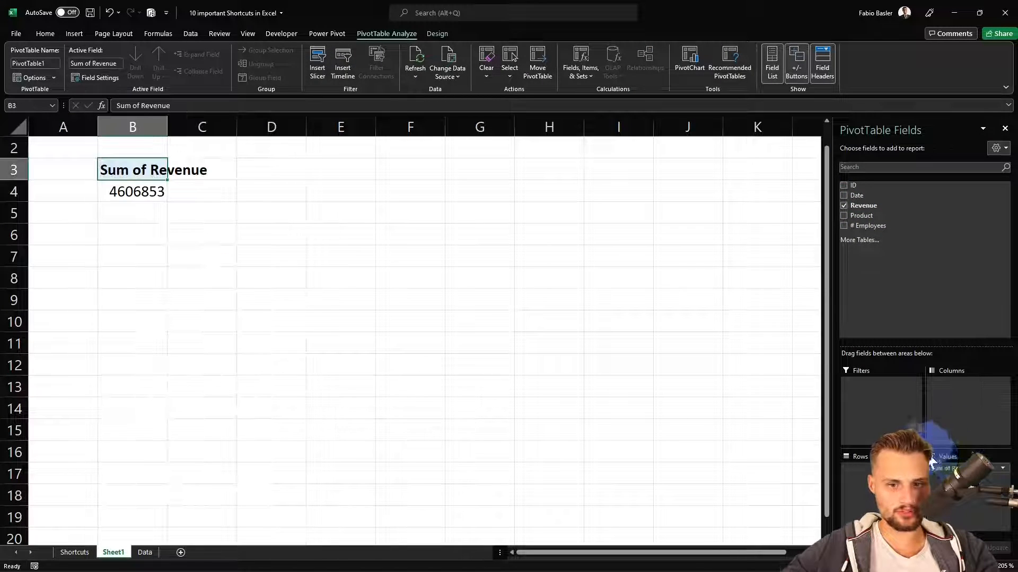
drag(932, 462, 867, 215)
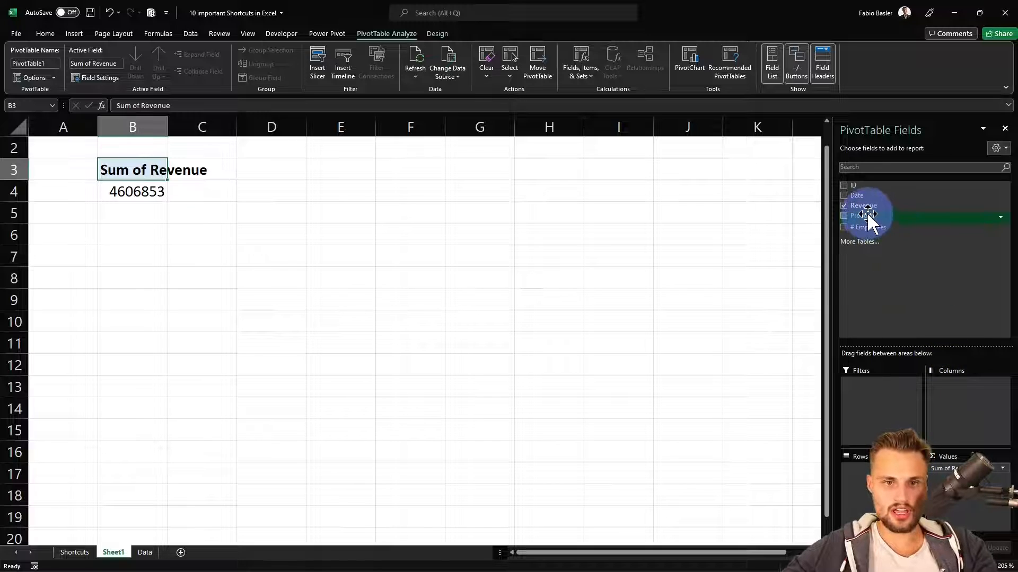
click(867, 215)
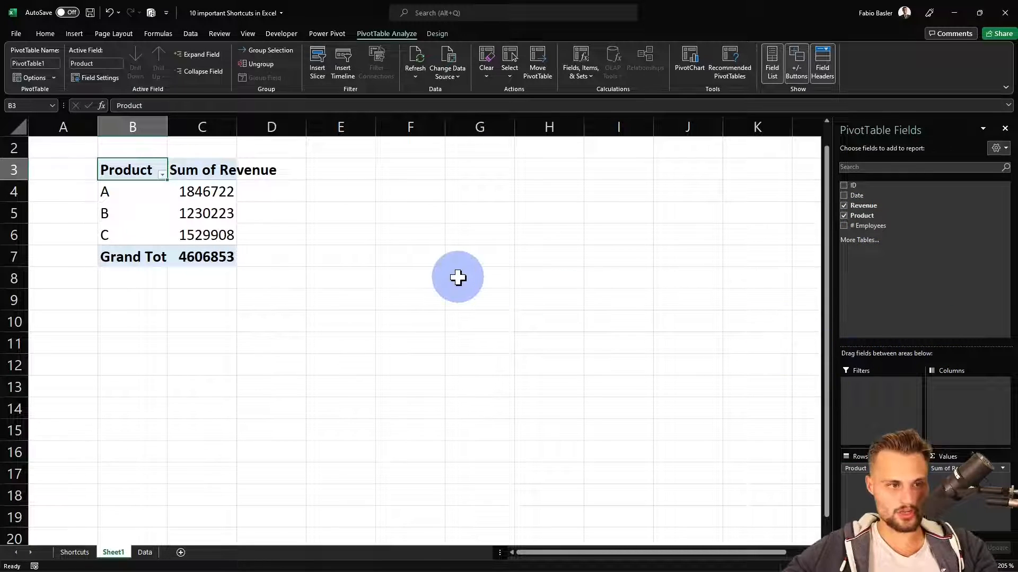
Format the revenue figures in range C2:C11 as numbers with thousands separators and two decimals
drag(202, 148, 230, 323)
key(ctrl+shift+1)
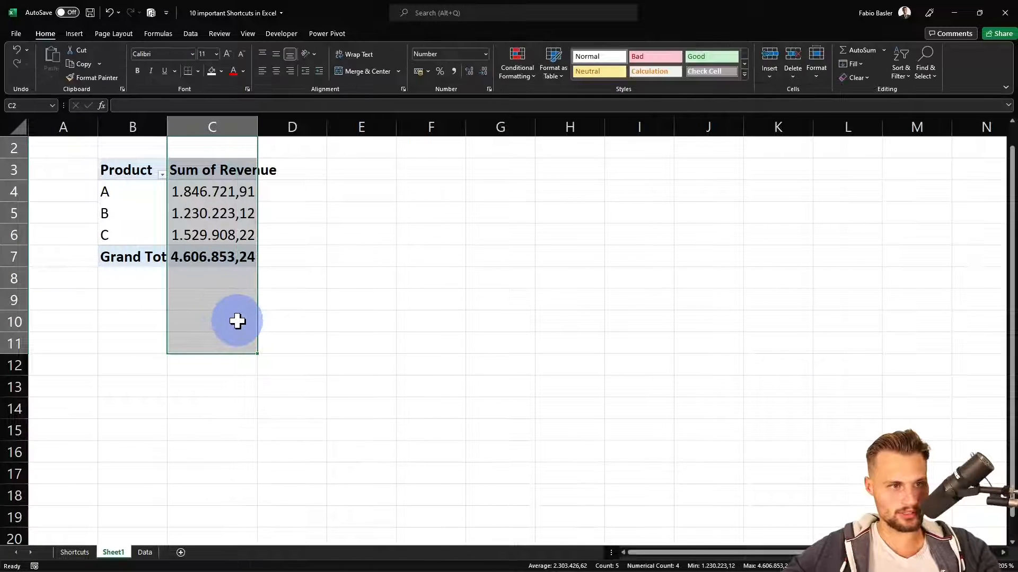
click(246, 259)
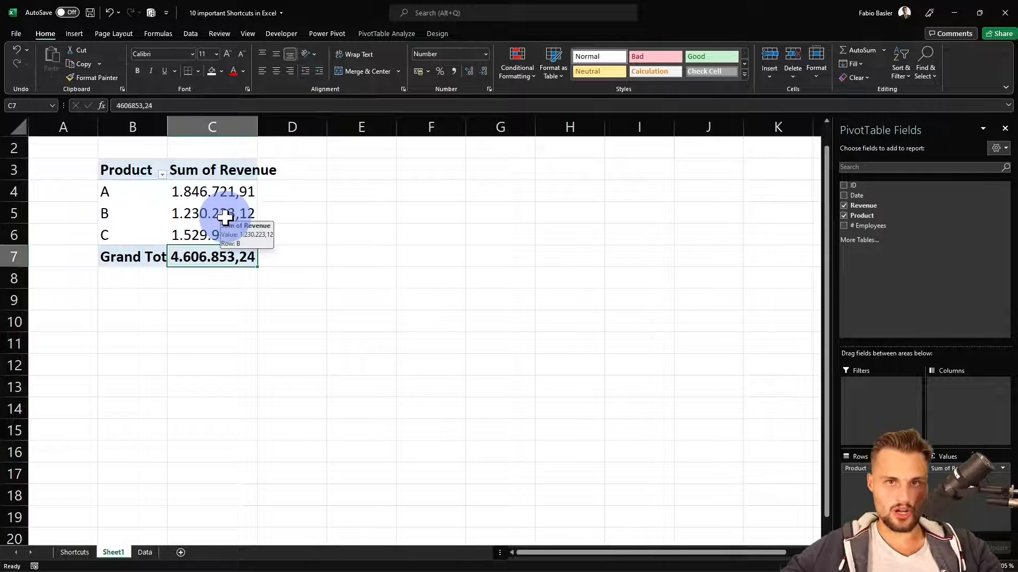
Extend the table on the Data sheet with a new row by entering ID 99 in cell B103
key(ctrl+Page_Up)
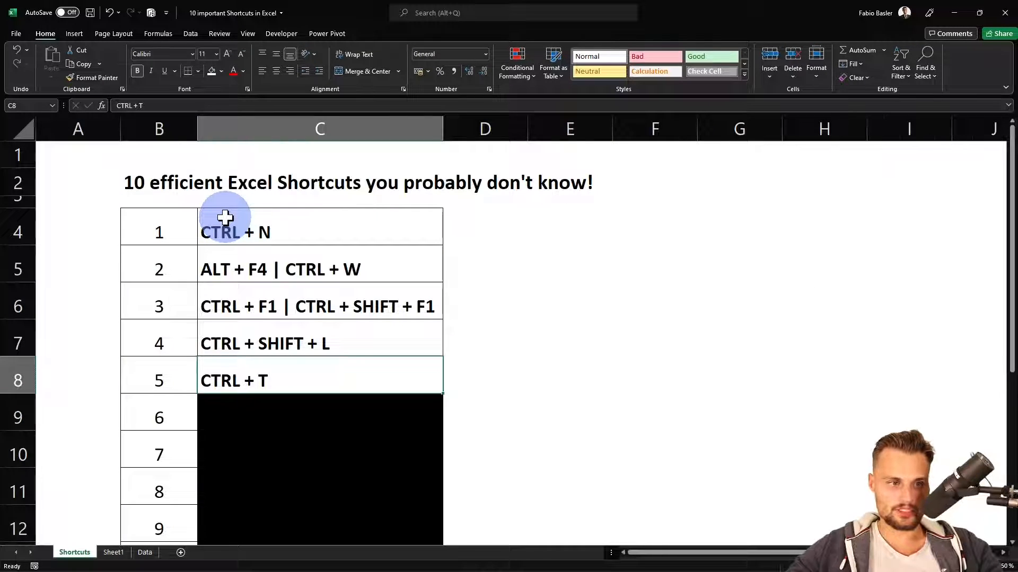
key(ctrl+Page_Down)
key(ctrl+Page_Down)
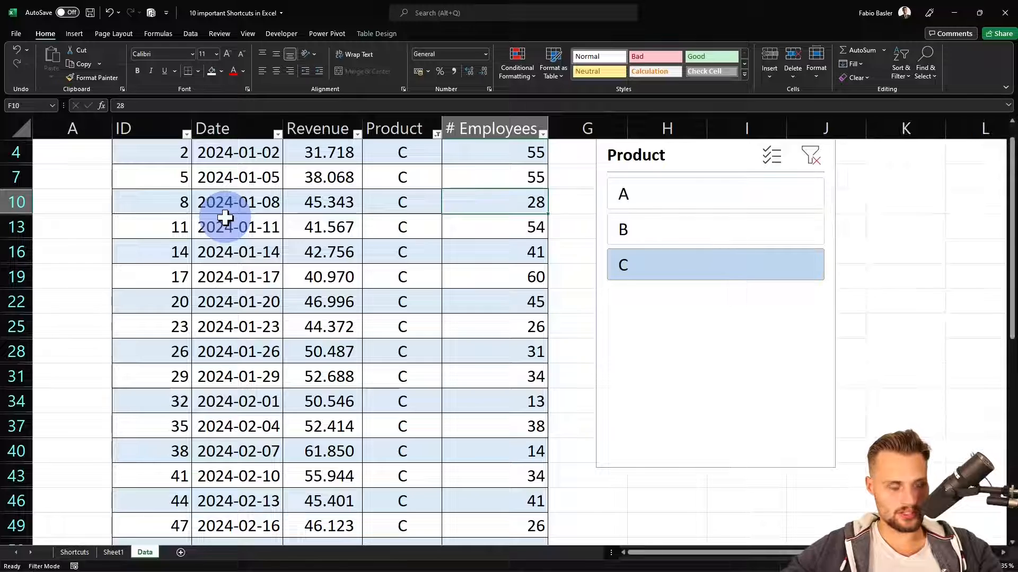
key(Left)
key(Left)
key(Left)
key(ctrl+Down)
key(Down)
key(Down)
key(Down)
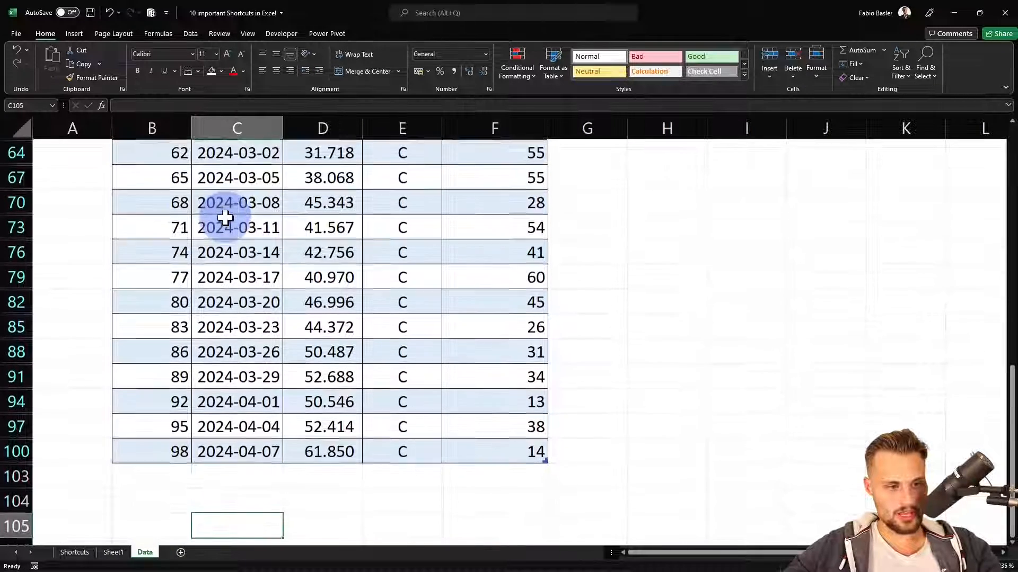
key(Left)
key(Up)
key(Up)
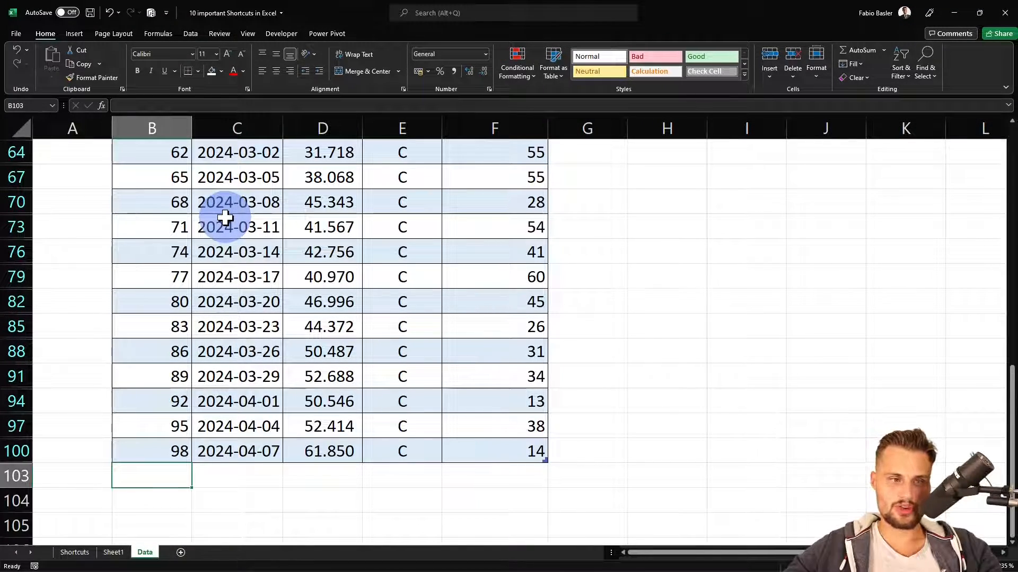
text(99)
key(Return)
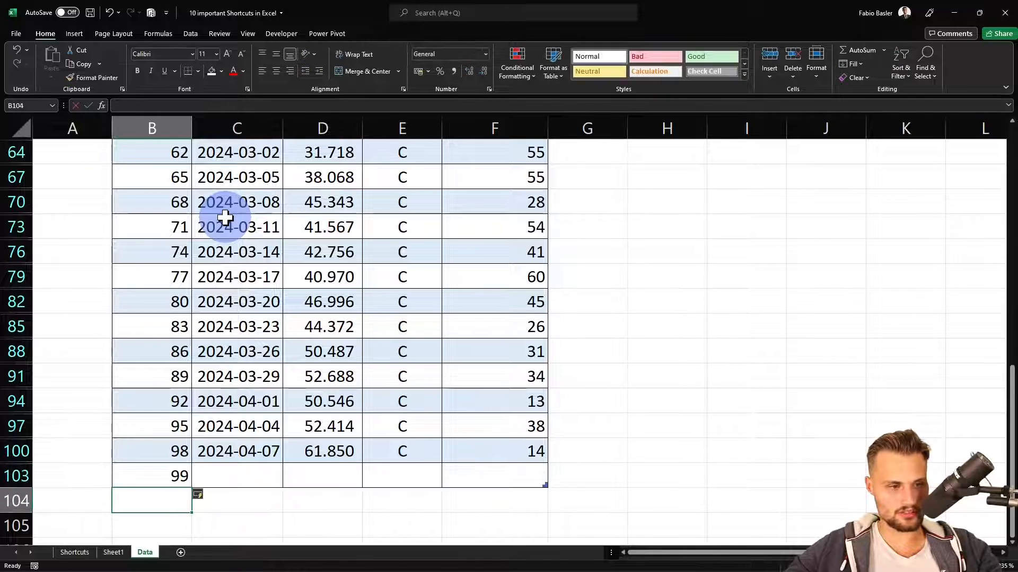
Enter the date 2024-04-08 in cell C103 of the new table row
key(Up)
key(Right)
text(202)
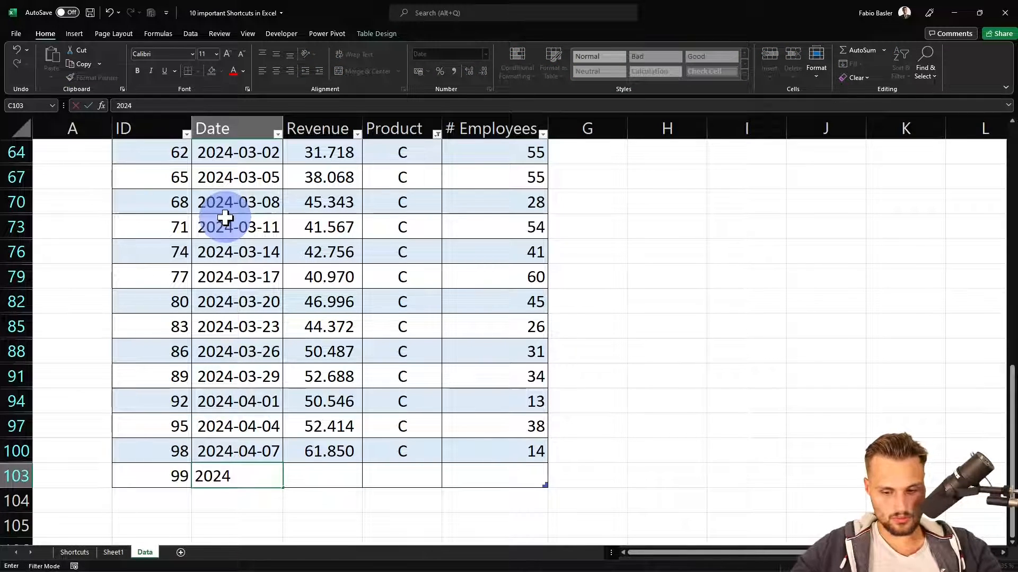
text(4-04-)
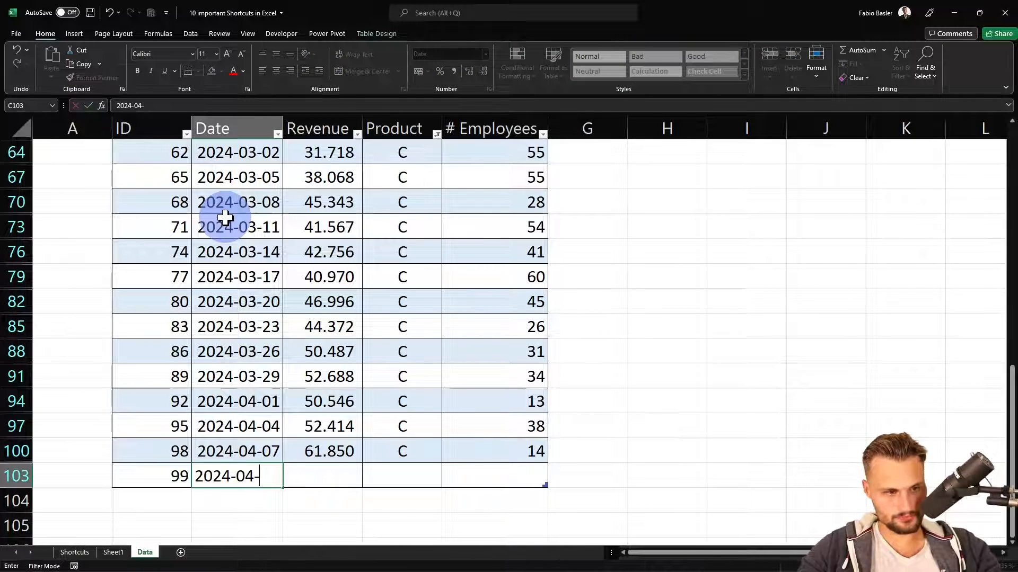
text(08)
key(Return)
key(Up)
key(Down)
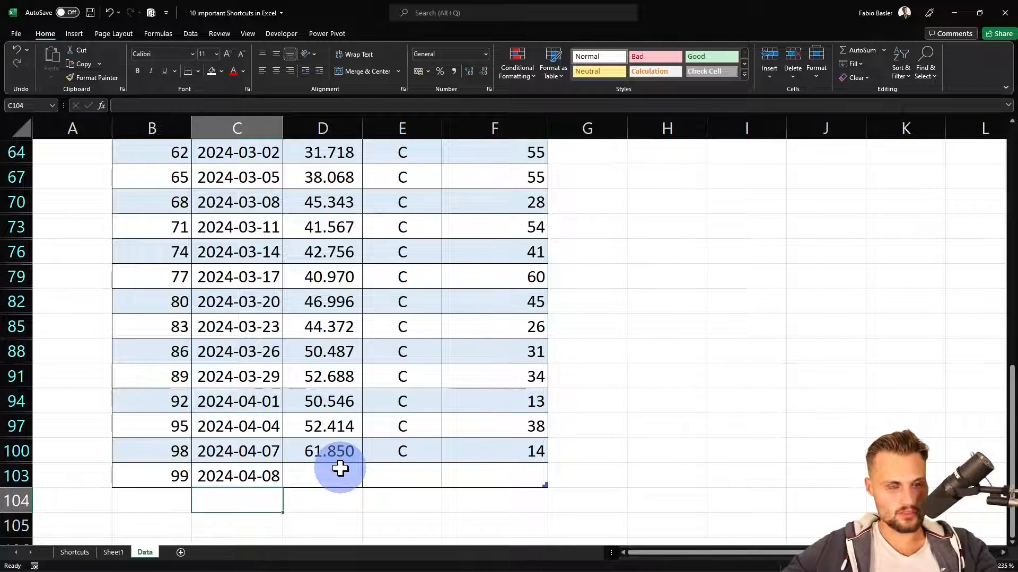
Rename Sheet1 as Pivot and move it behind the Data sheet, viewing the PivotTable's Refresh option without running it
click(113, 553)
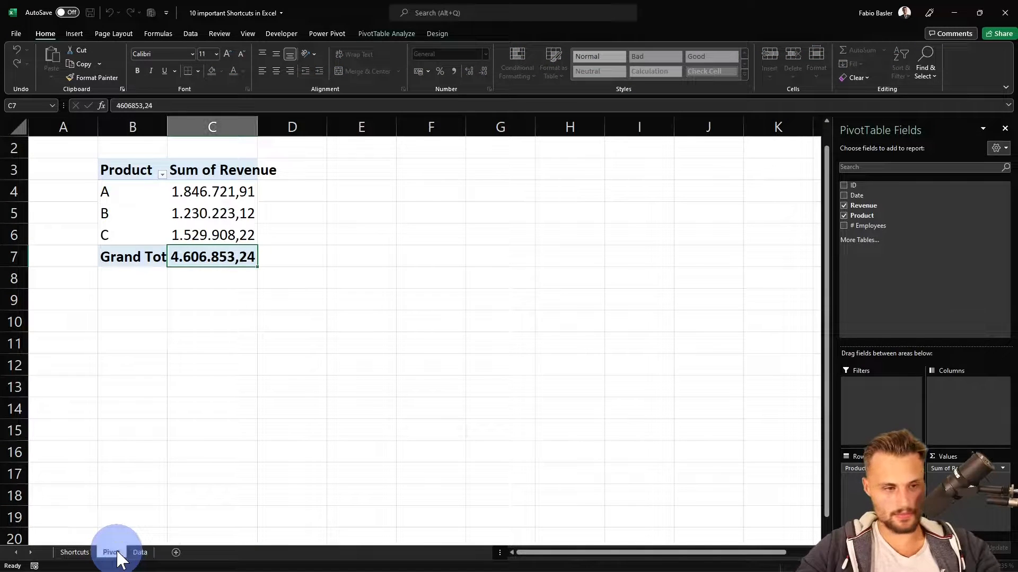
drag(117, 554, 164, 553)
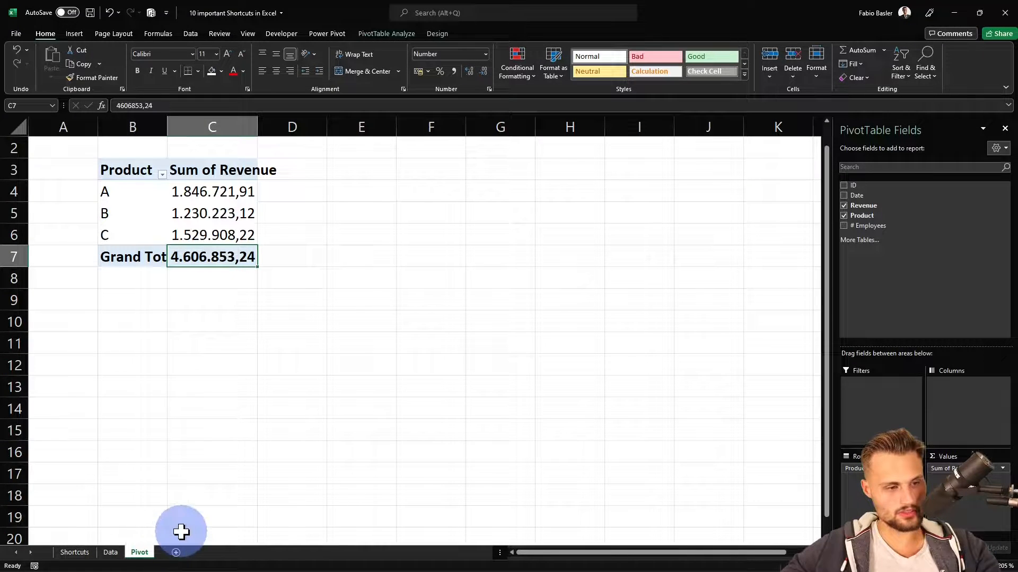
right_click(225, 214)
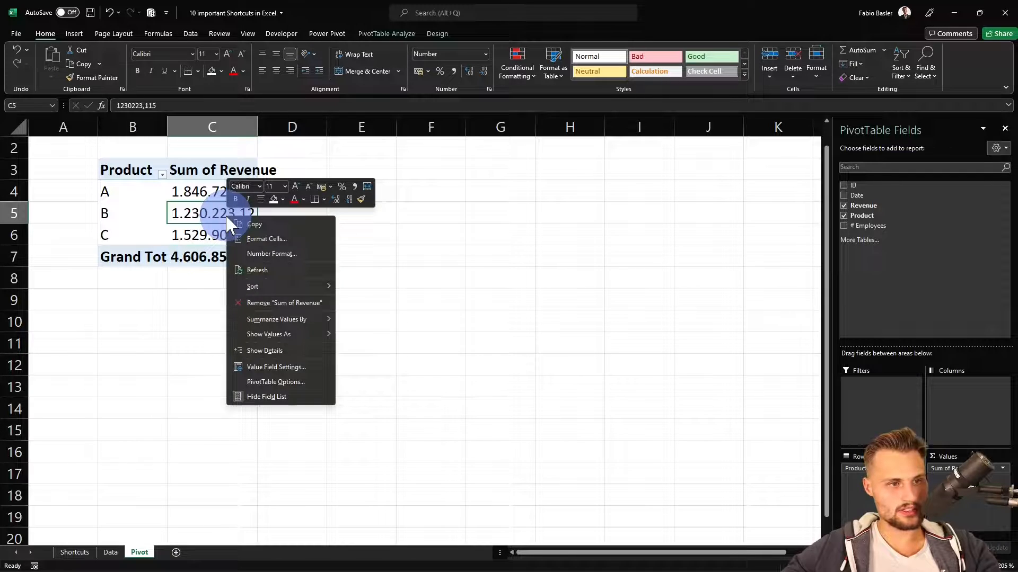
click(225, 214)
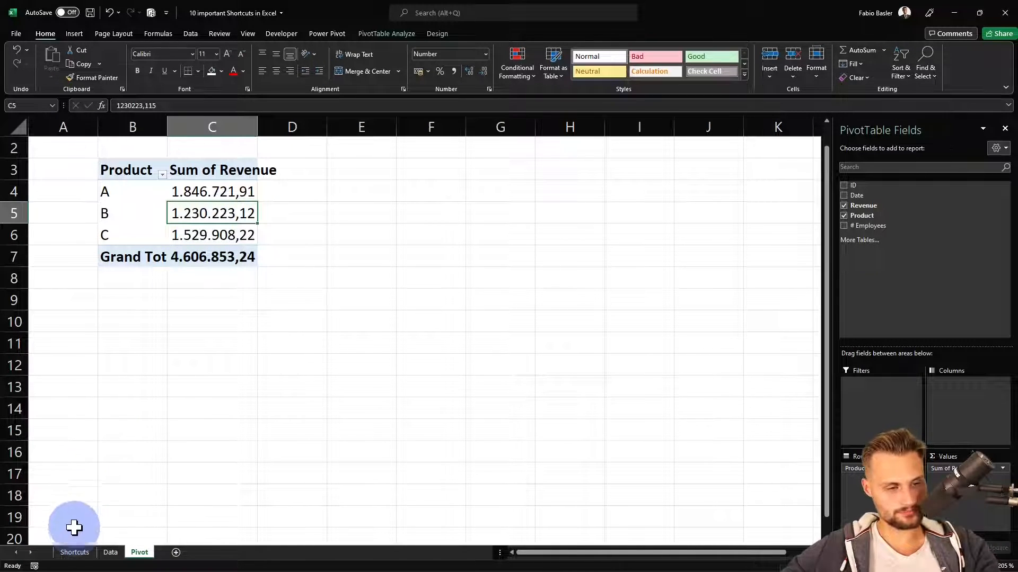
Reveal the sixth shortcut, CTRL + Space | SHIFT + Space, in cell C9 of the Shortcuts sheet
click(77, 553)
click(259, 421)
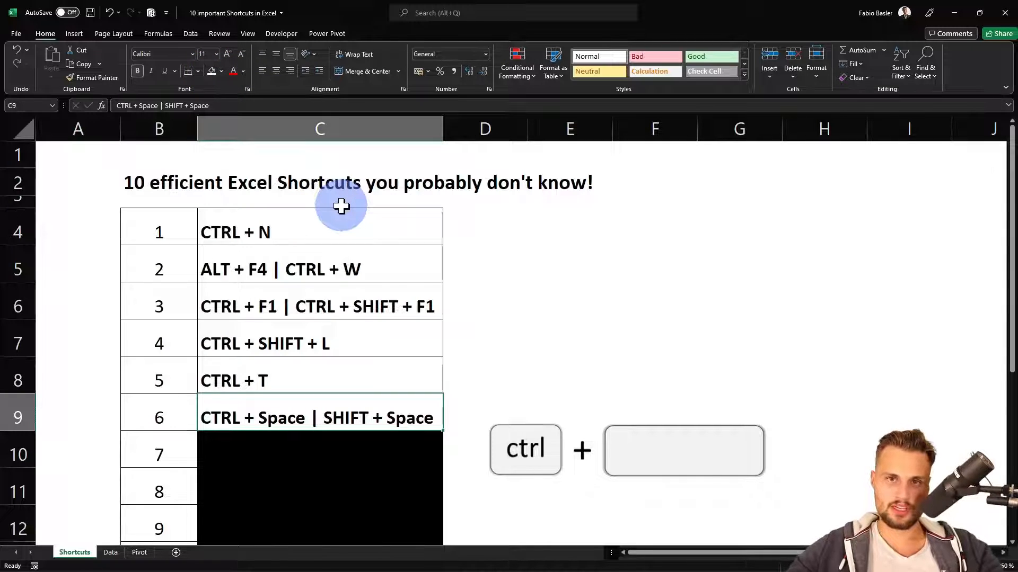
On the Data sheet, select whole columns between C and F one at a time by their headers, and whole rows 10 and 13 likewise
key(ctrl+Page_Down)
key(ctrl+Home)
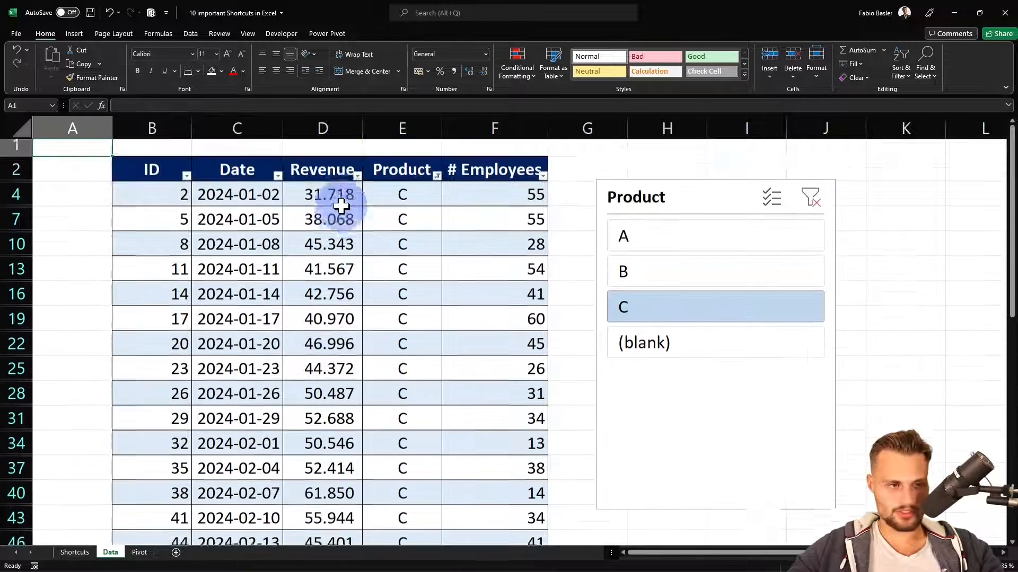
click(341, 206)
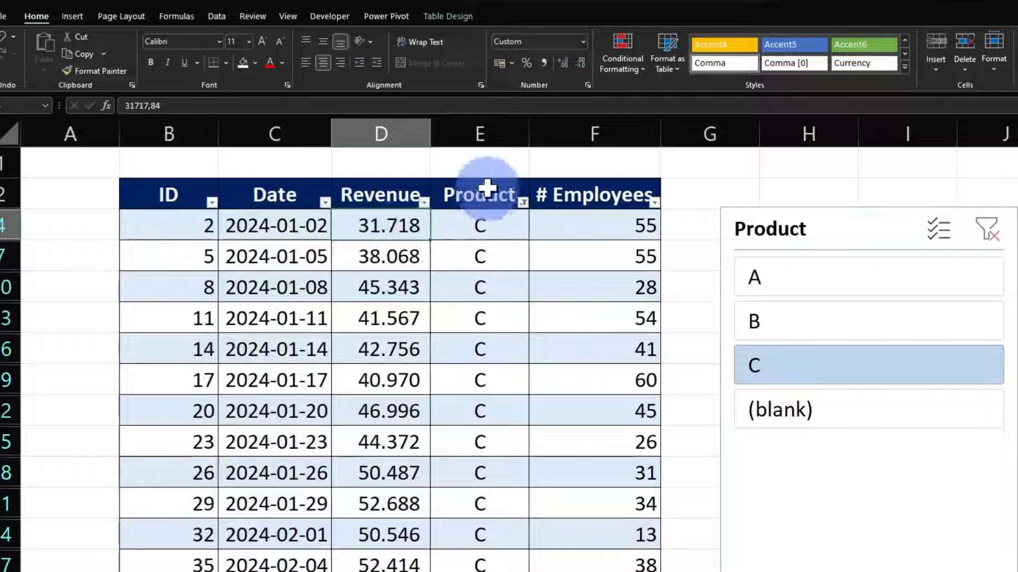
click(407, 130)
click(470, 130)
click(583, 134)
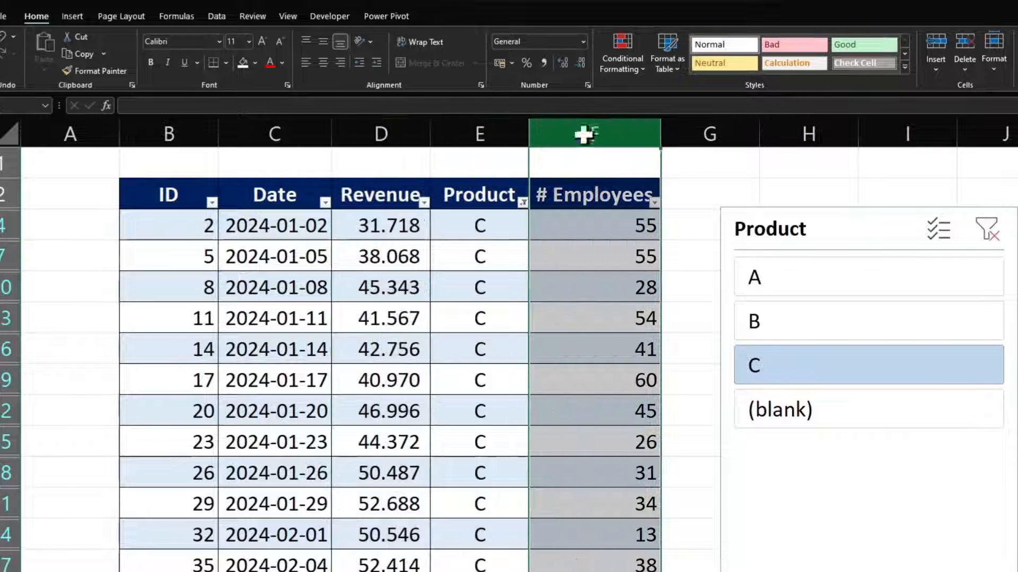
click(477, 134)
click(381, 131)
click(286, 134)
click(367, 127)
click(297, 133)
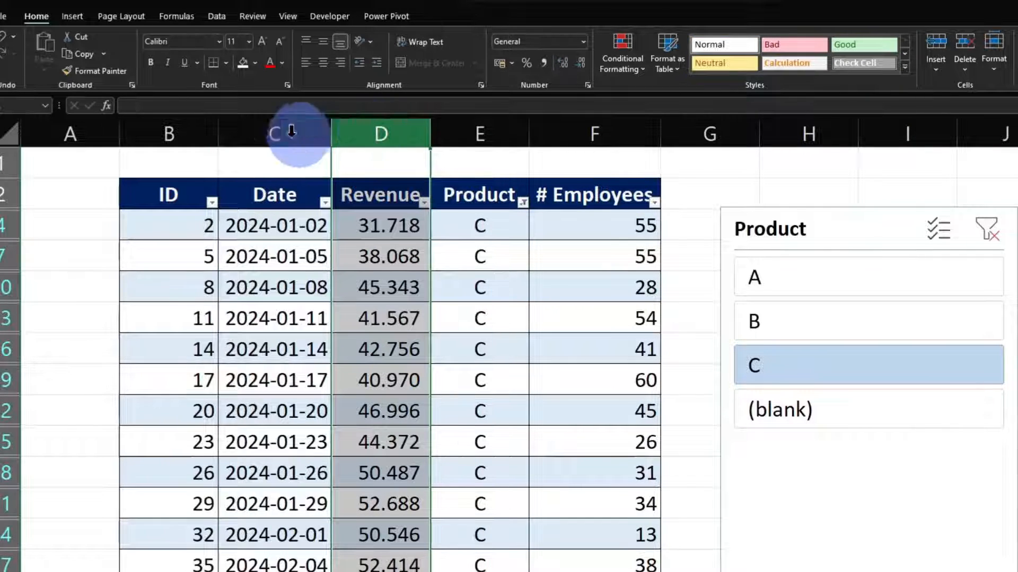
click(10, 255)
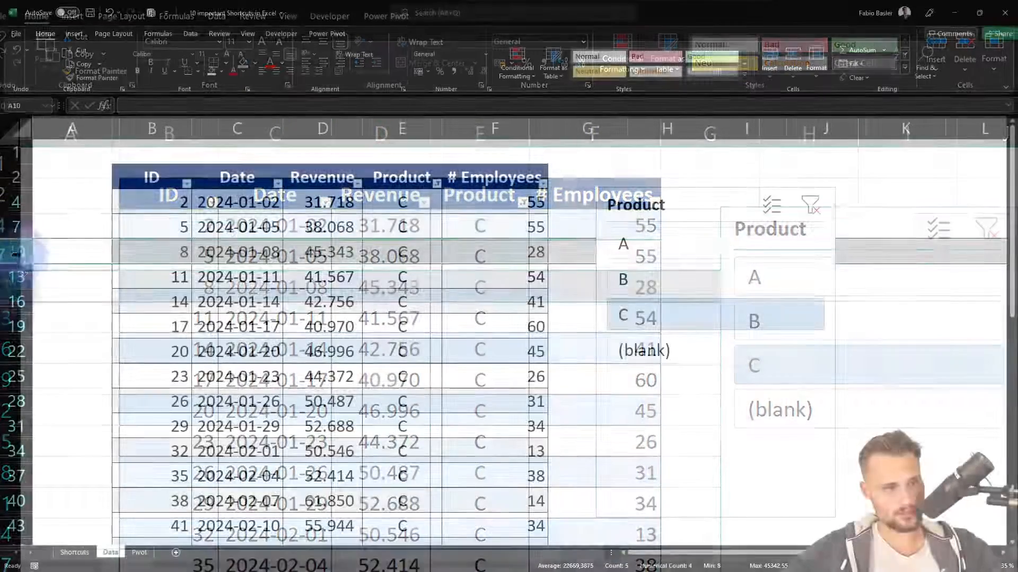
click(19, 278)
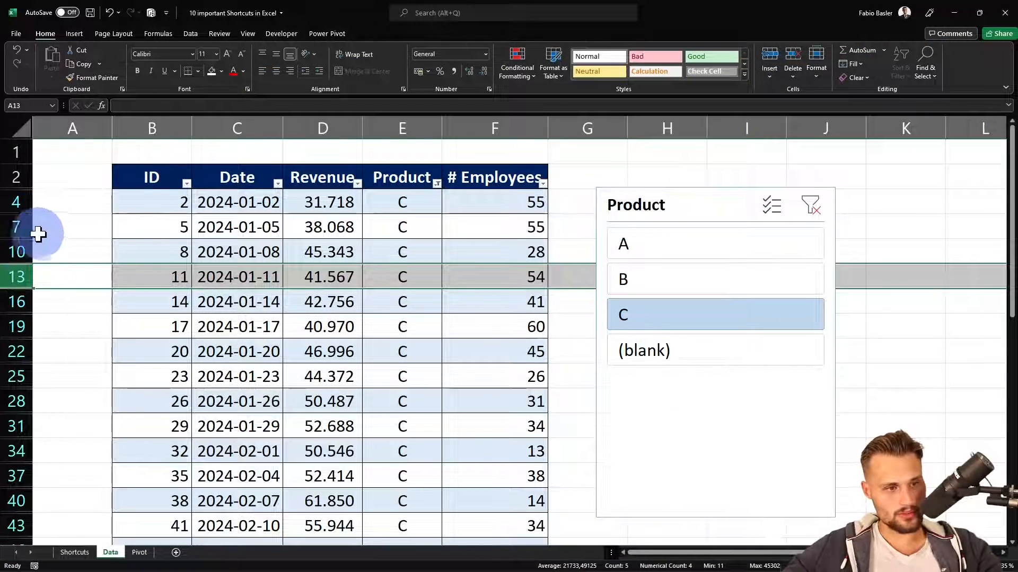
Starting from cell D10, select the Revenue column's table data, extend it to include the header, and finally select the entire column D
click(342, 241)
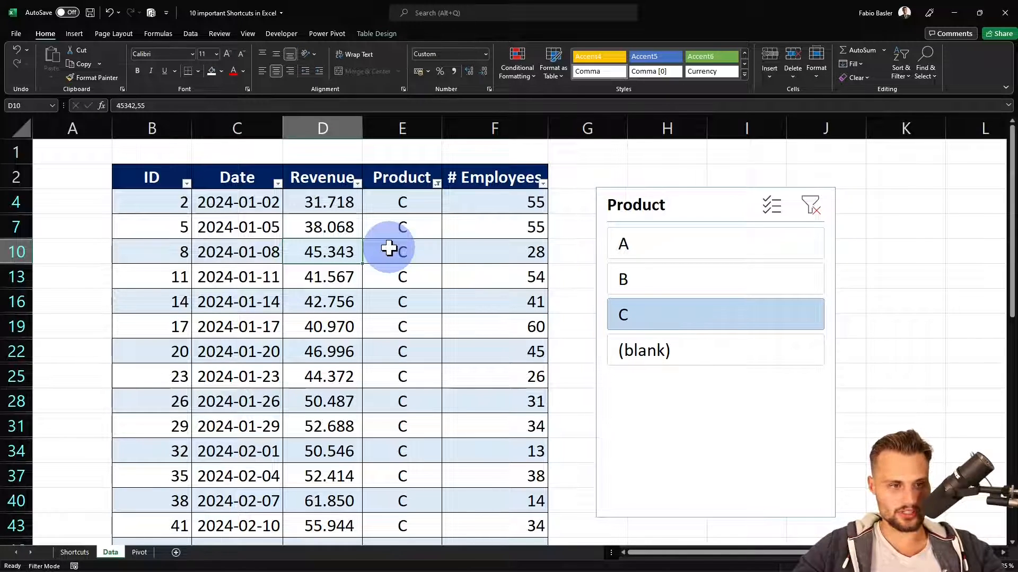
key(ctrl+space)
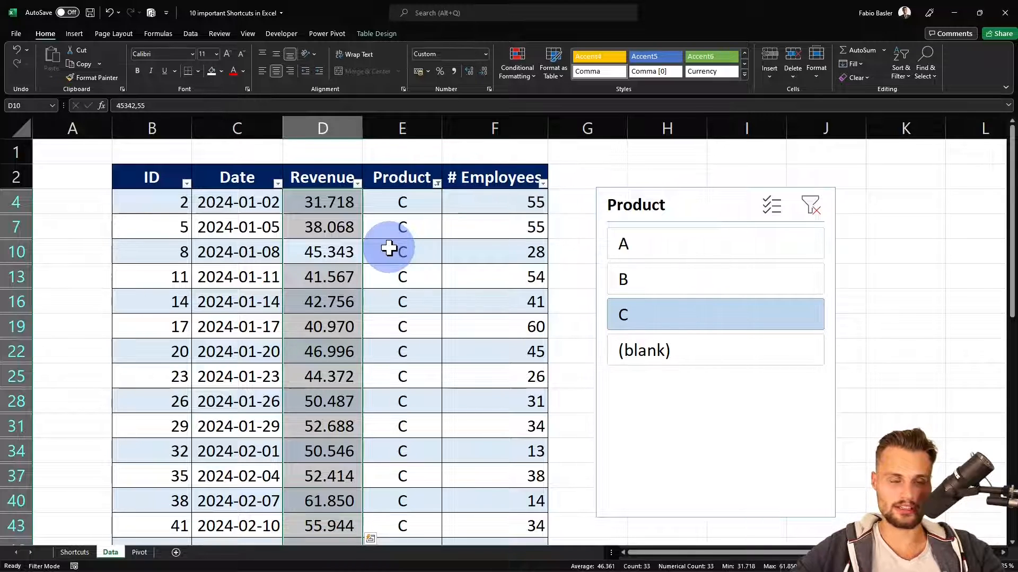
key(ctrl+space)
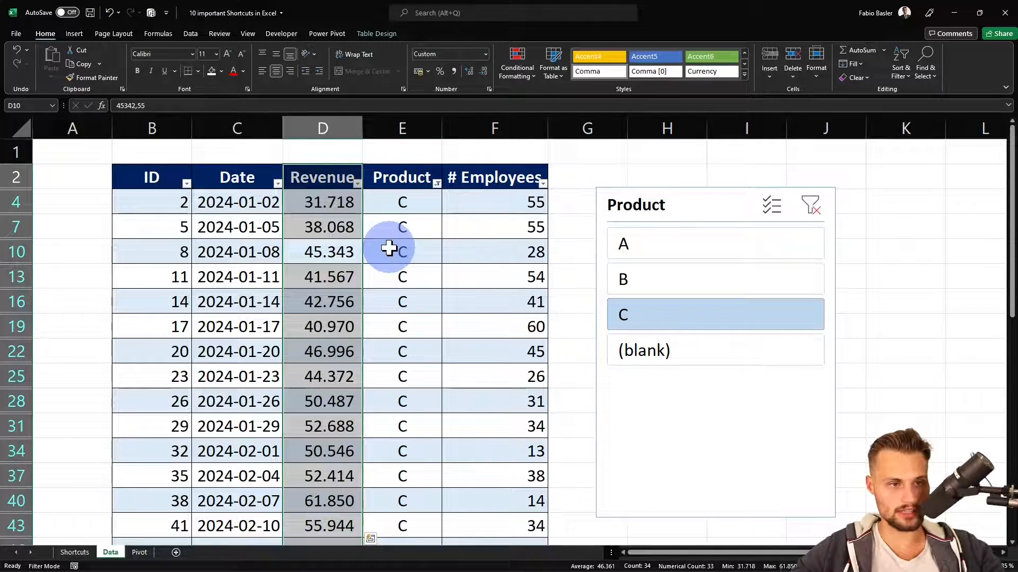
key(ctrl+space)
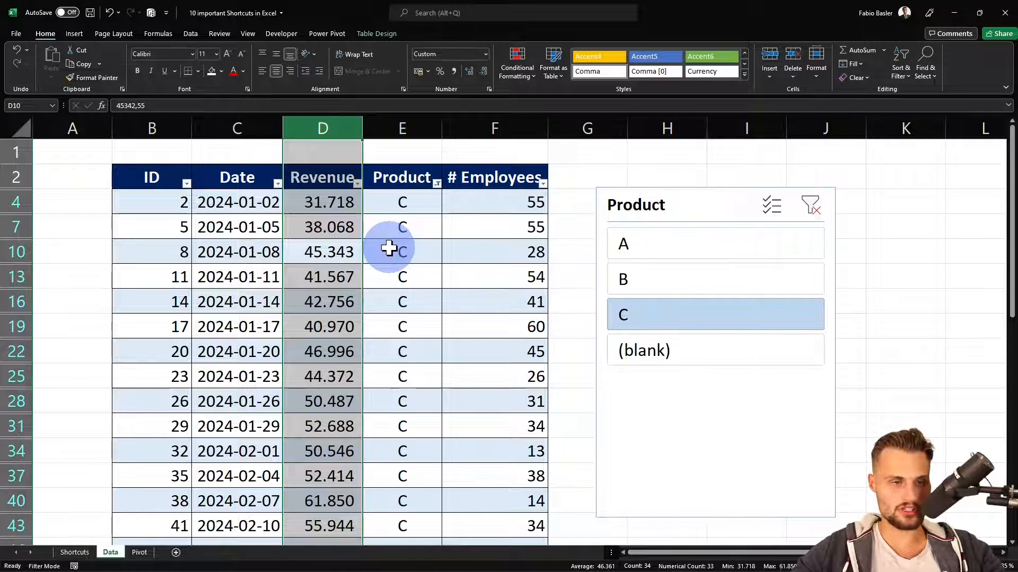
Try inserting a new sheet column before Revenue at column D and deleting it again
right_click(333, 128)
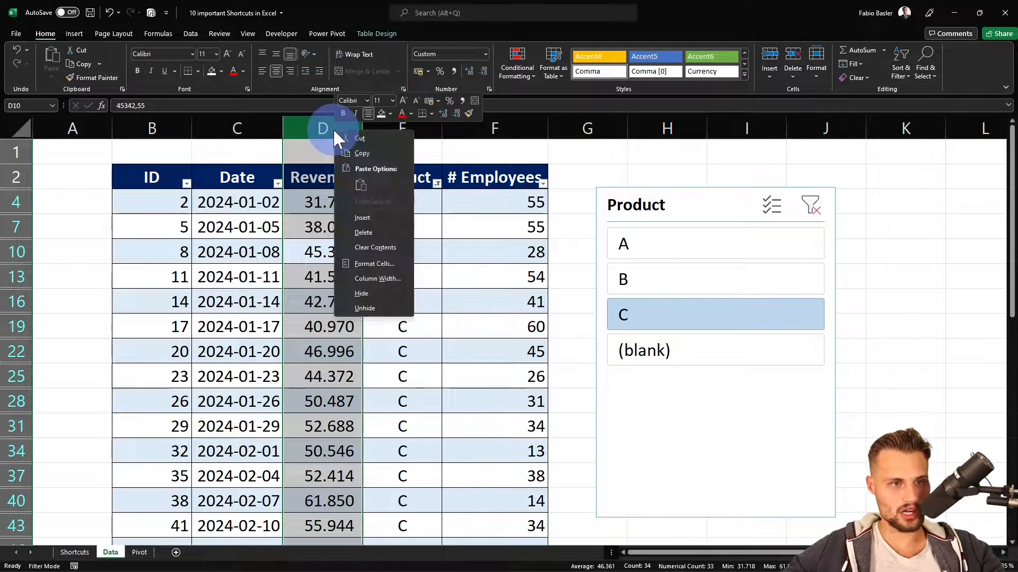
click(395, 217)
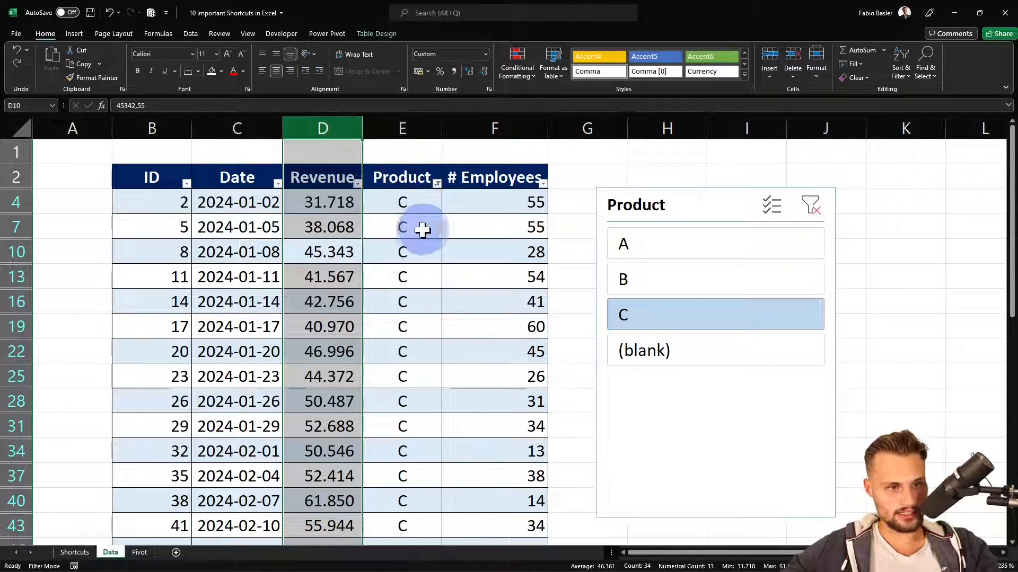
key(ctrl+minus)
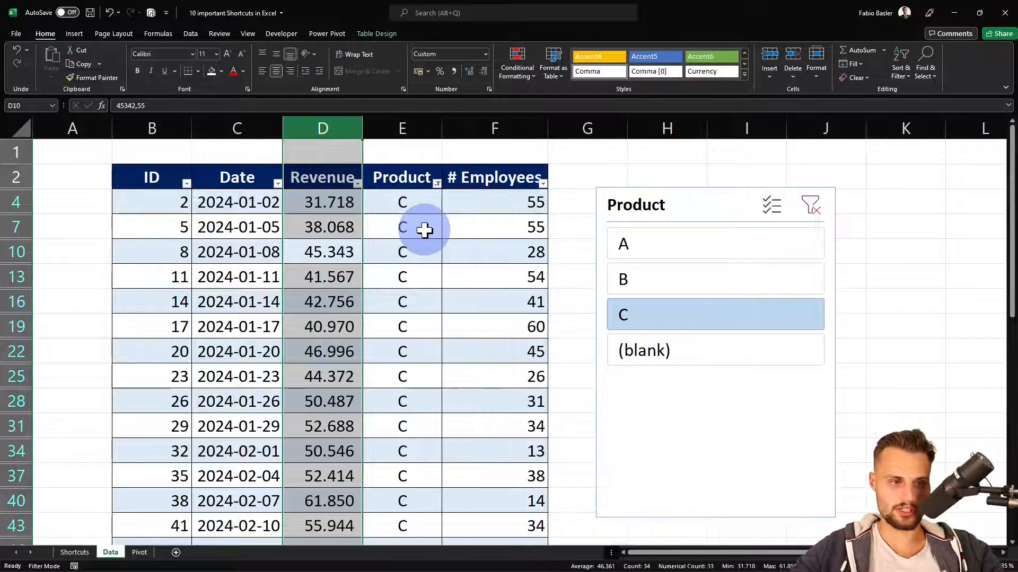
key(Down)
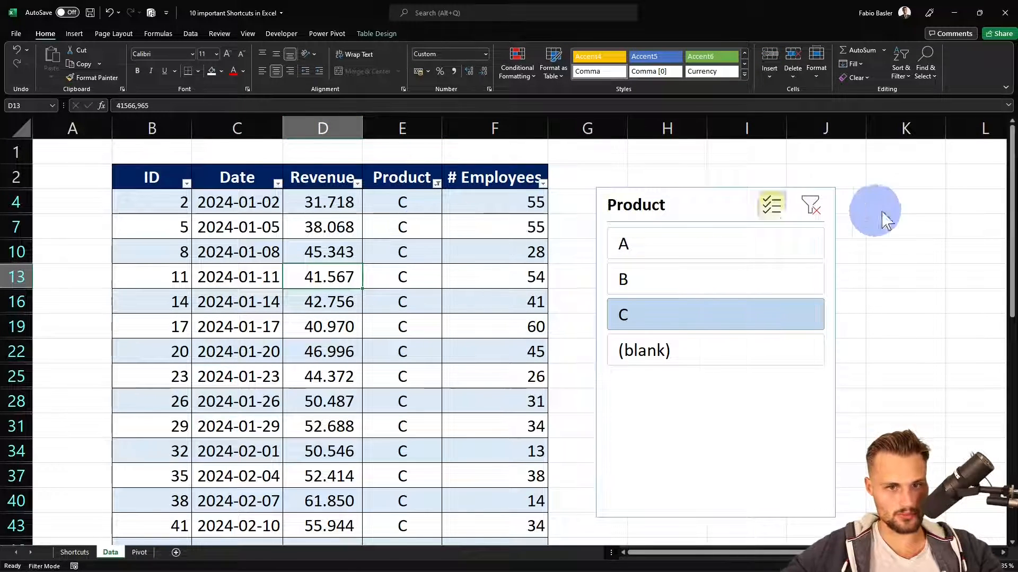
Clear the Product slicer filter and, starting from cell C5, select the table's row 5 and extend it to the entire sheet row
click(814, 207)
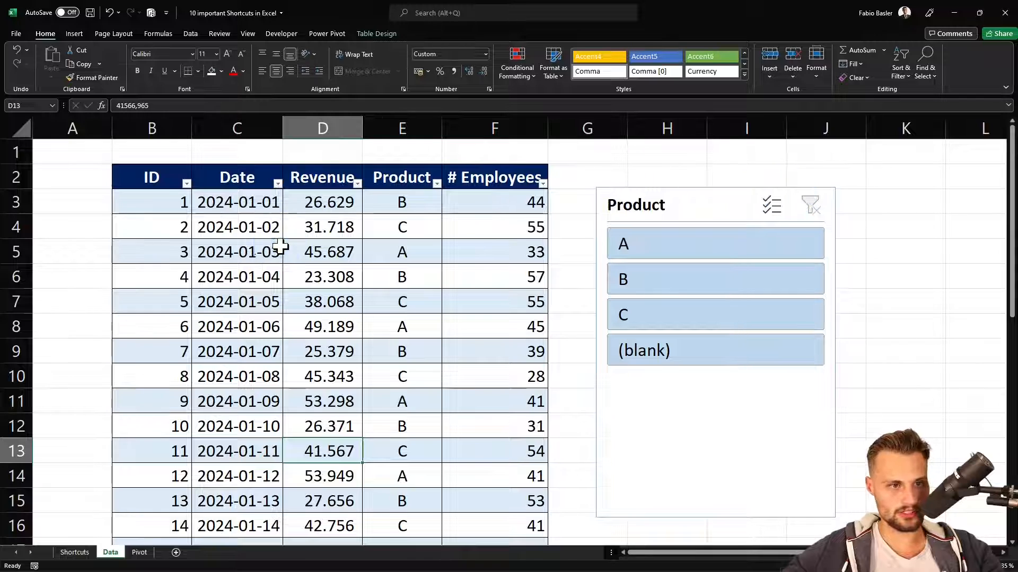
click(259, 253)
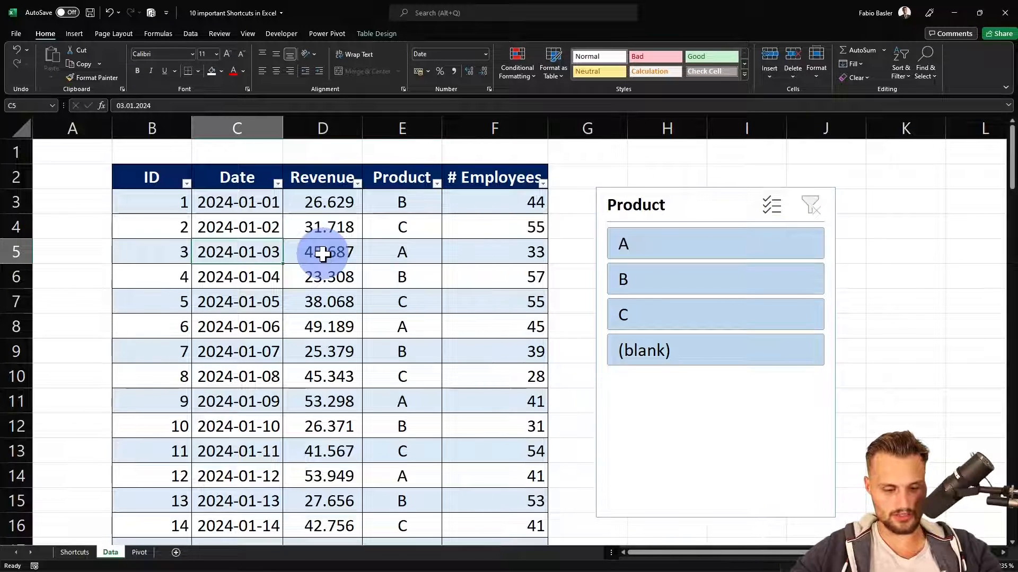
key(shift+space)
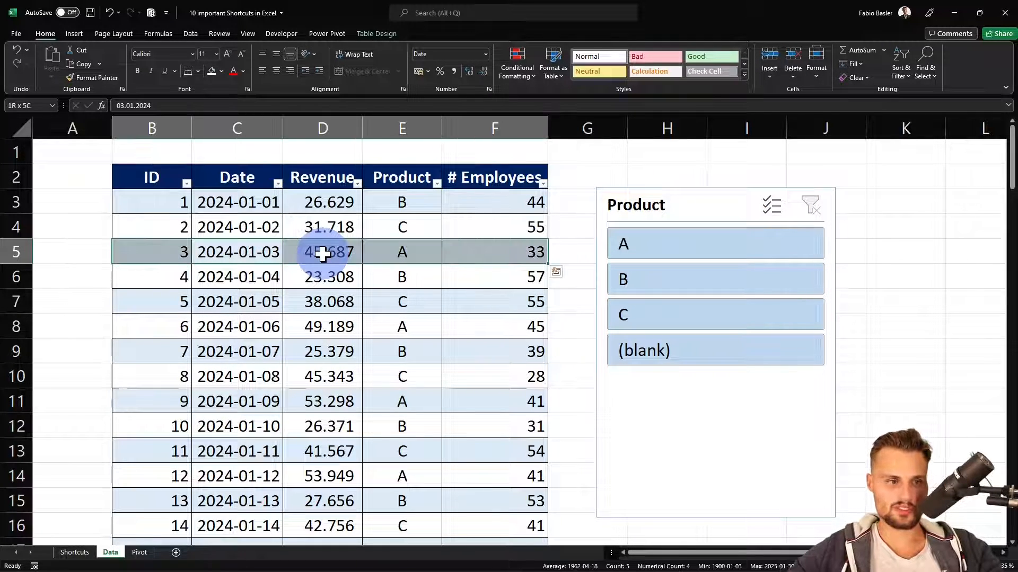
key(shift+space)
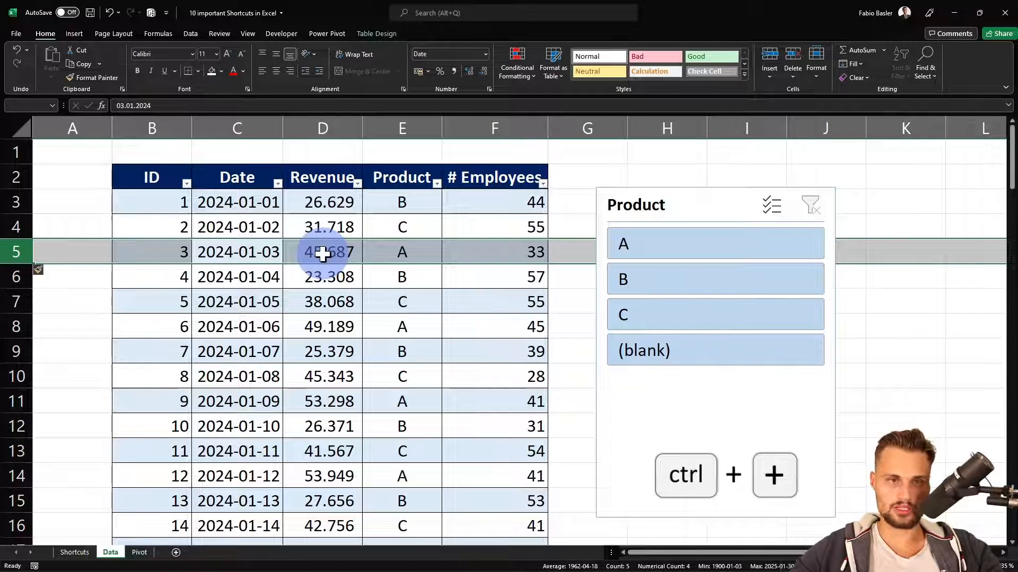
Insert a blank row above the selected row 5 and delete it, doing this twice
key(ctrl+plus)
key(ctrl+minus)
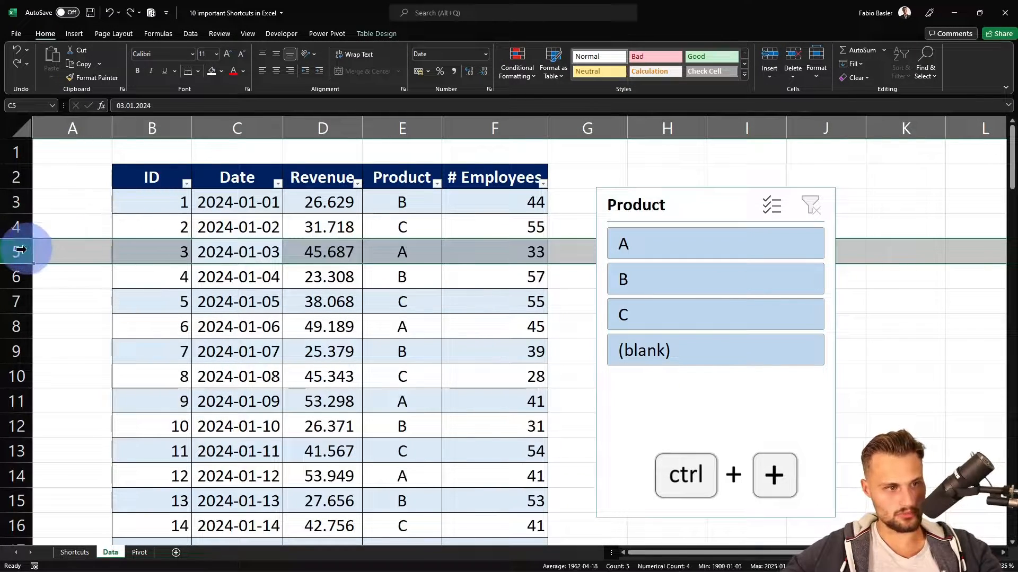
right_click(26, 250)
click(69, 337)
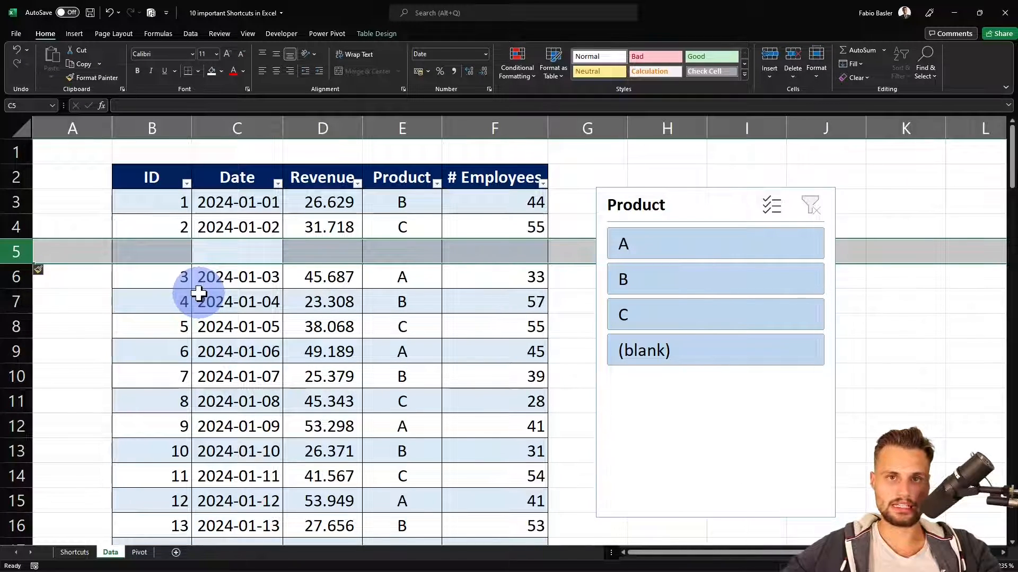
key(ctrl+minus)
Reveal the seventh shortcut, SHIFT + ALT + "=", in cell C10 of the Shortcuts sheet
key(ctrl+Page_Up)
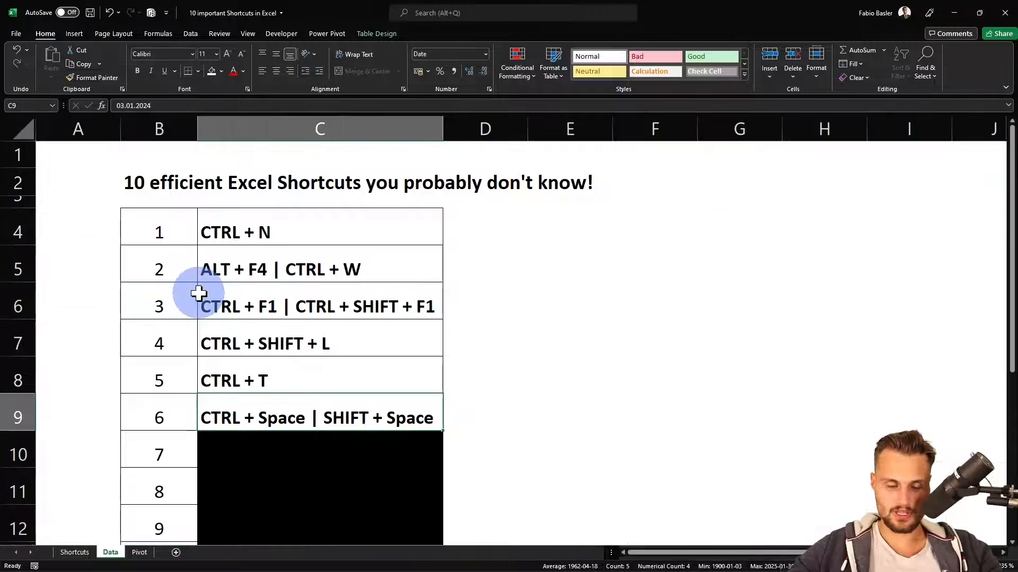
click(268, 447)
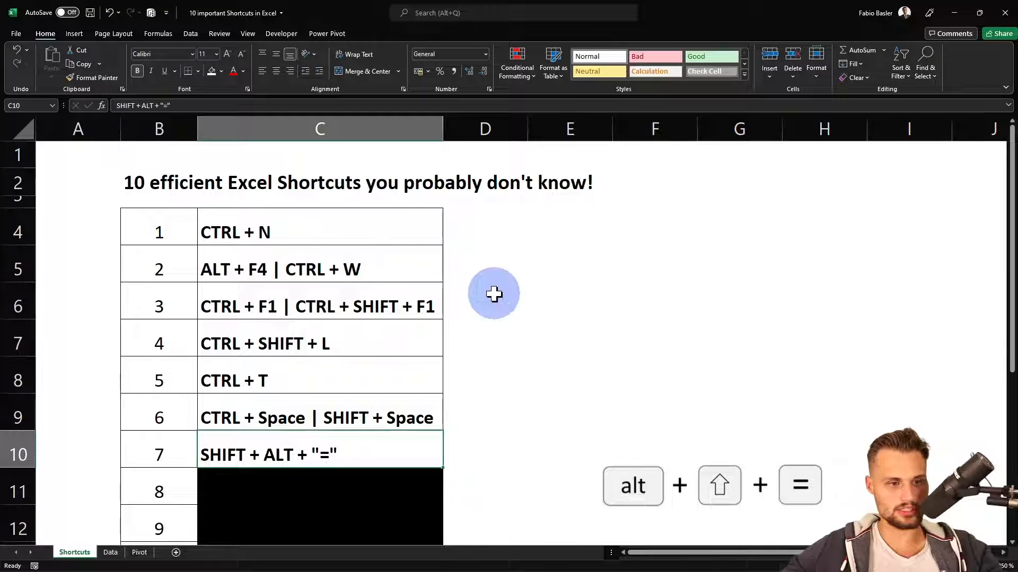
On the Data sheet, start a SUM formula in cell K4 by hand, cancel it, and try AutoSum there instead
key(ctrl+Page_Down)
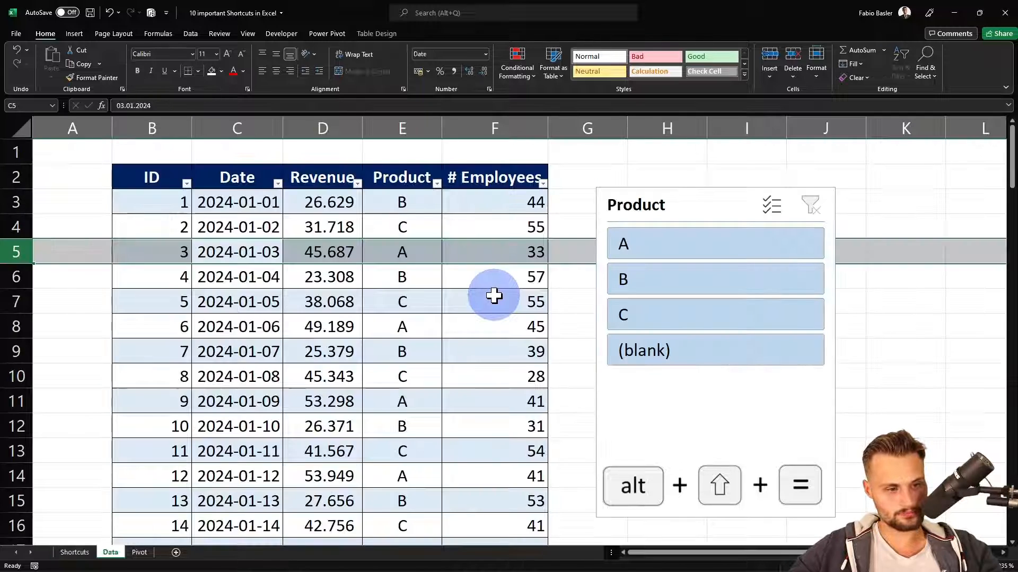
click(899, 224)
scroll(899, 225, right, 3)
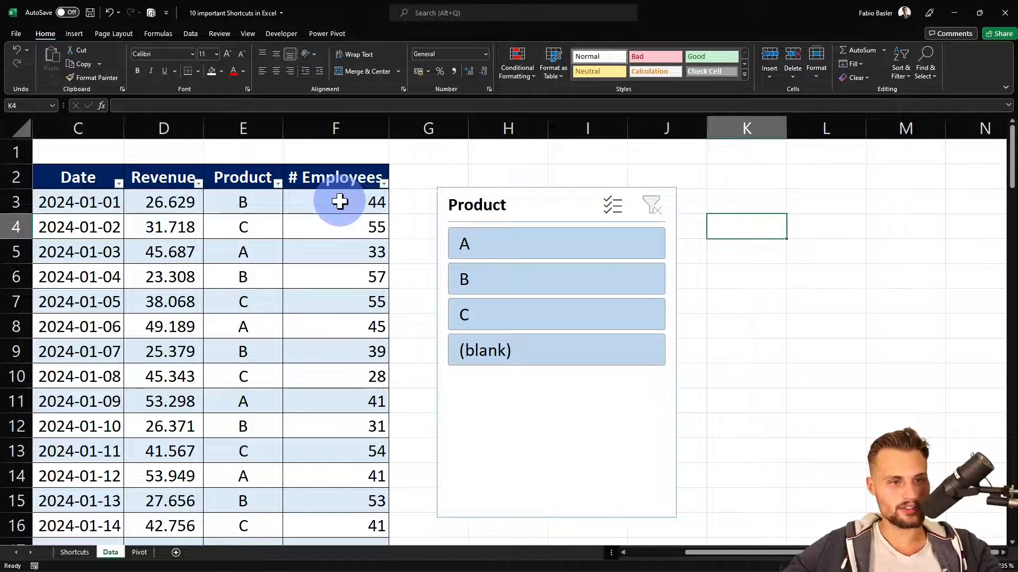
drag(339, 201, 338, 352)
click(803, 214)
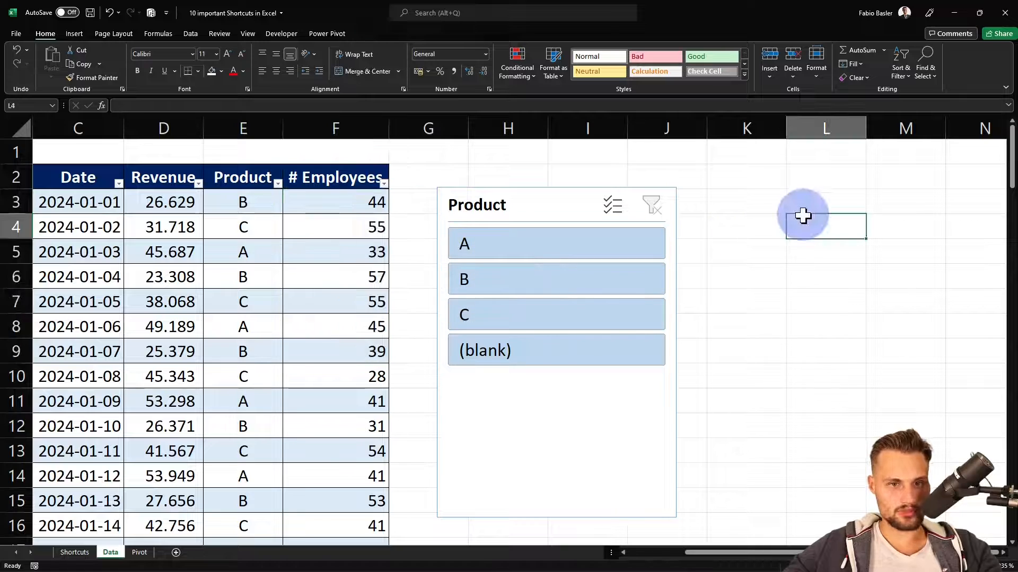
click(756, 233)
text(=)
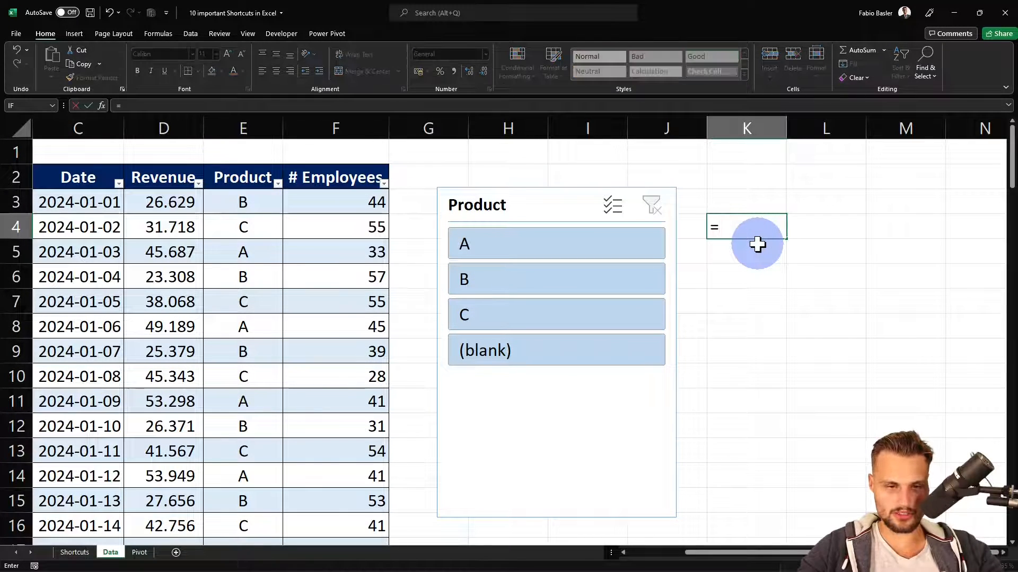
text(sum)
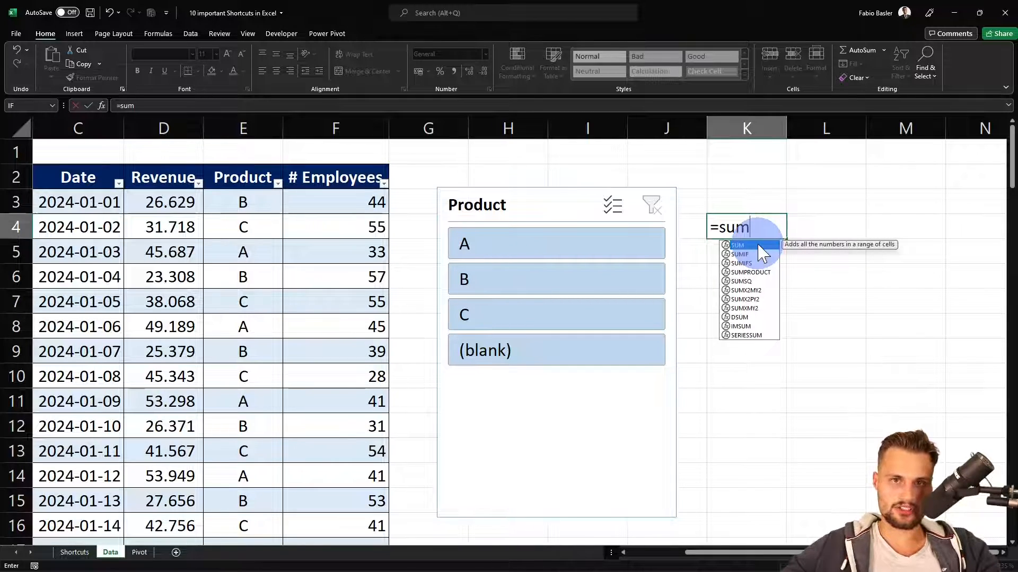
key(Tab)
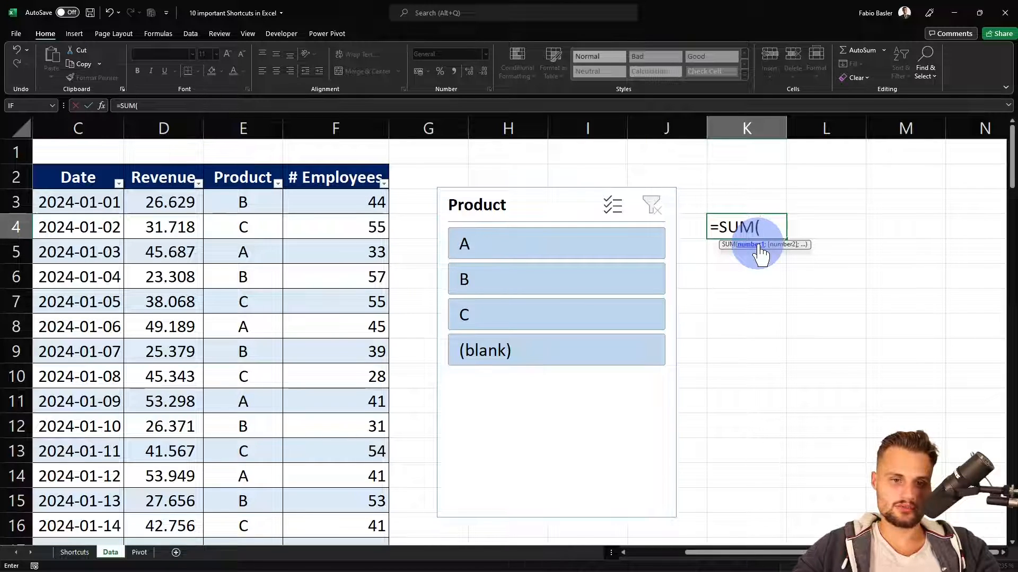
key(Escape)
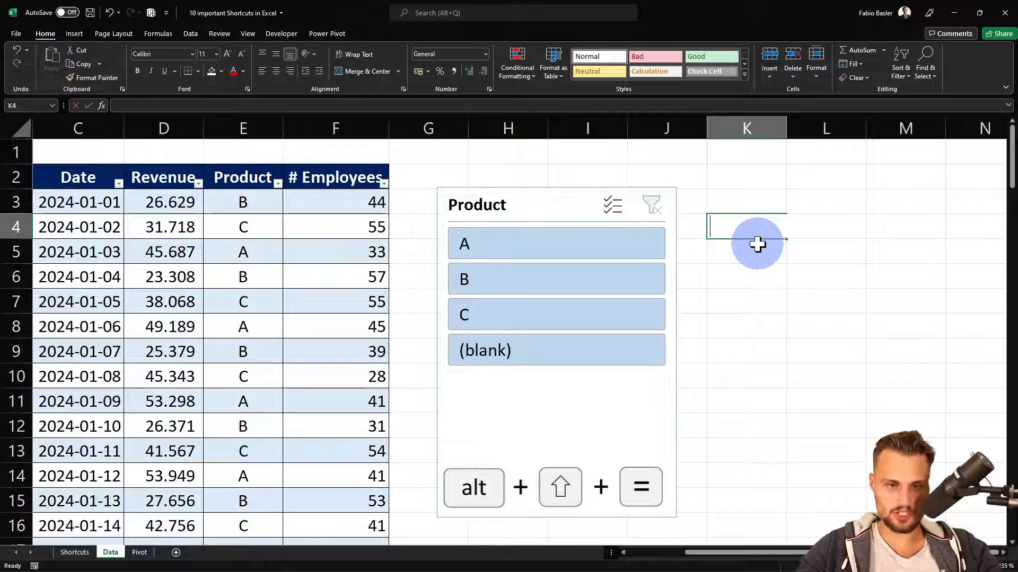
key(alt+shift+equal)
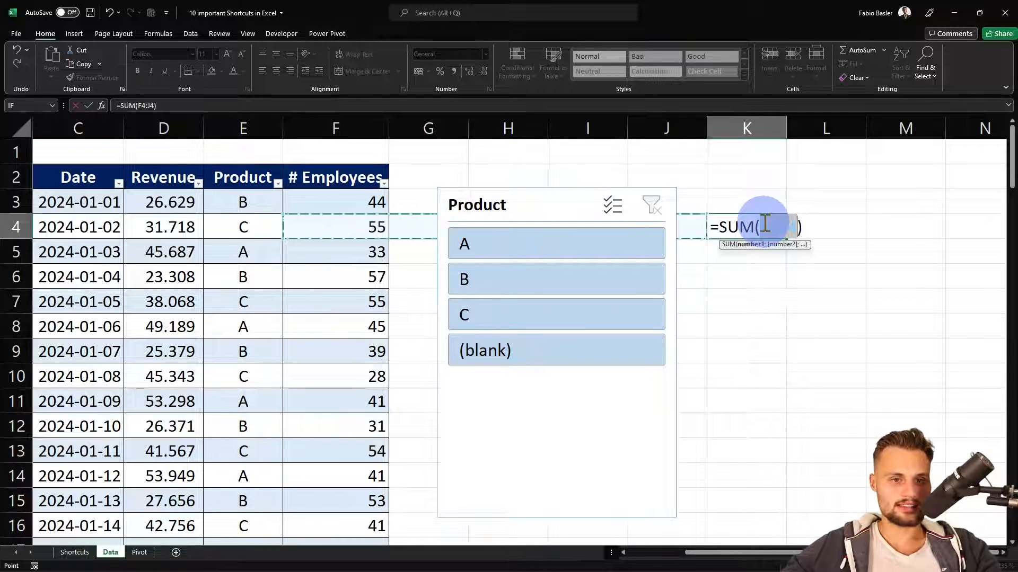
key(Escape)
Move the Product slicer away from the table so it starts around column J, freeing column G
click(399, 192)
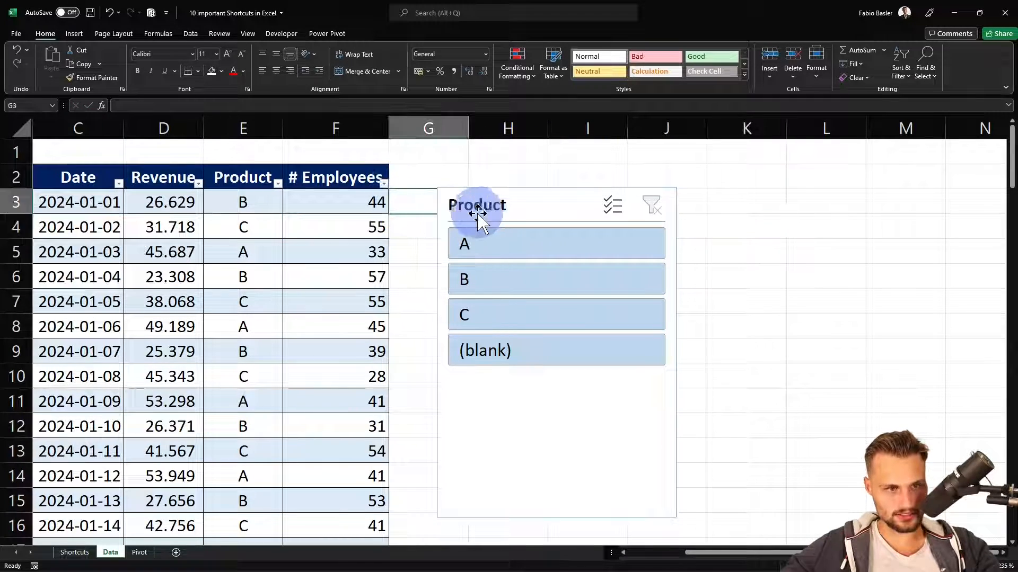
click(489, 191)
drag(489, 191, 686, 188)
Try AutoSum in cell G3 beside the # Employees column and cancel the formula
click(442, 207)
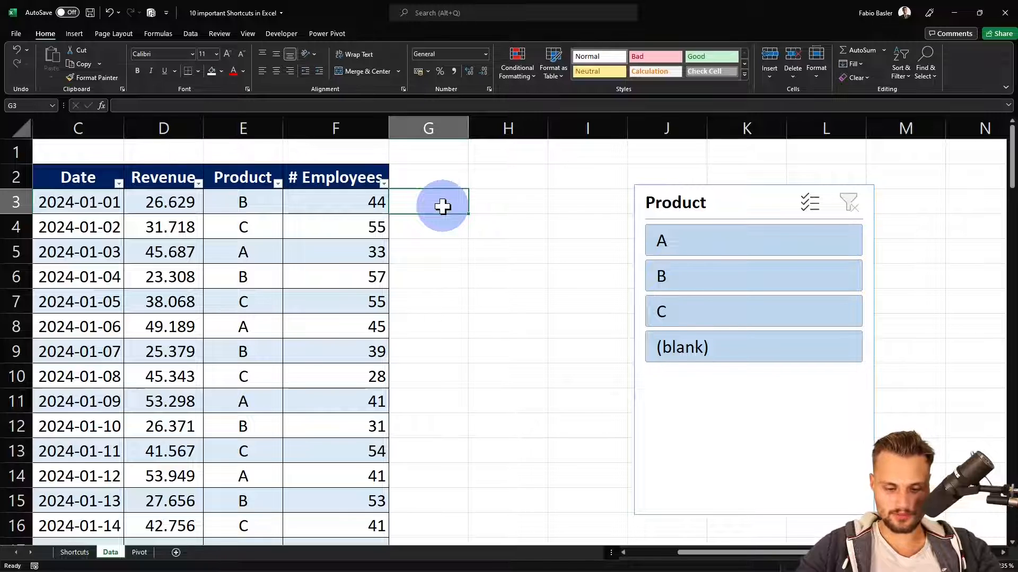
key(alt+equal)
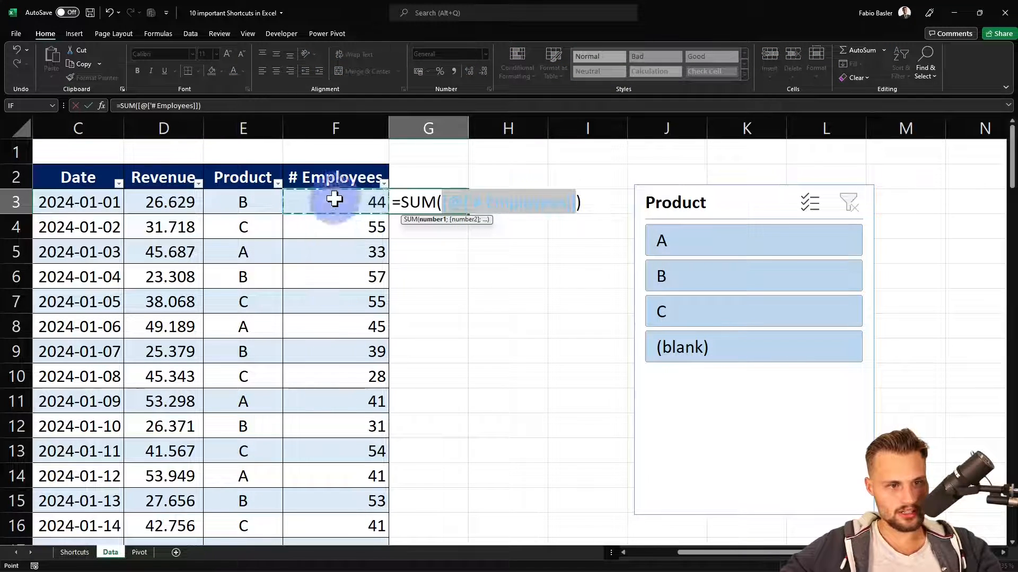
key(Escape)
Insert an automatic sum of the # Employees column, F3:F102, in cell F103 on the table's last row
click(352, 298)
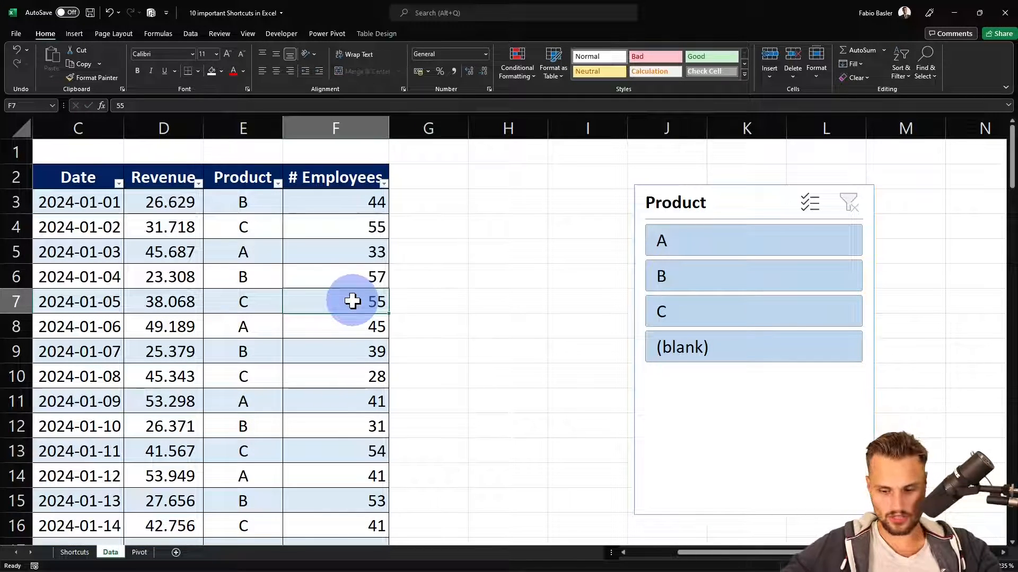
key(ctrl+Down)
key(Down)
key(Down)
key(Down)
key(Up)
key(Up)
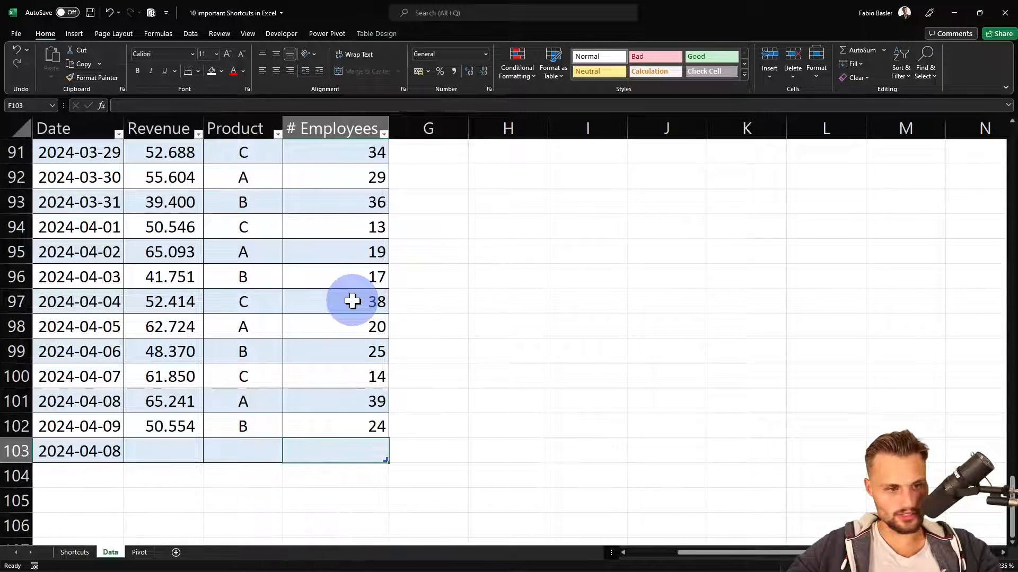
key(alt+equal)
key(ctrl+Return)
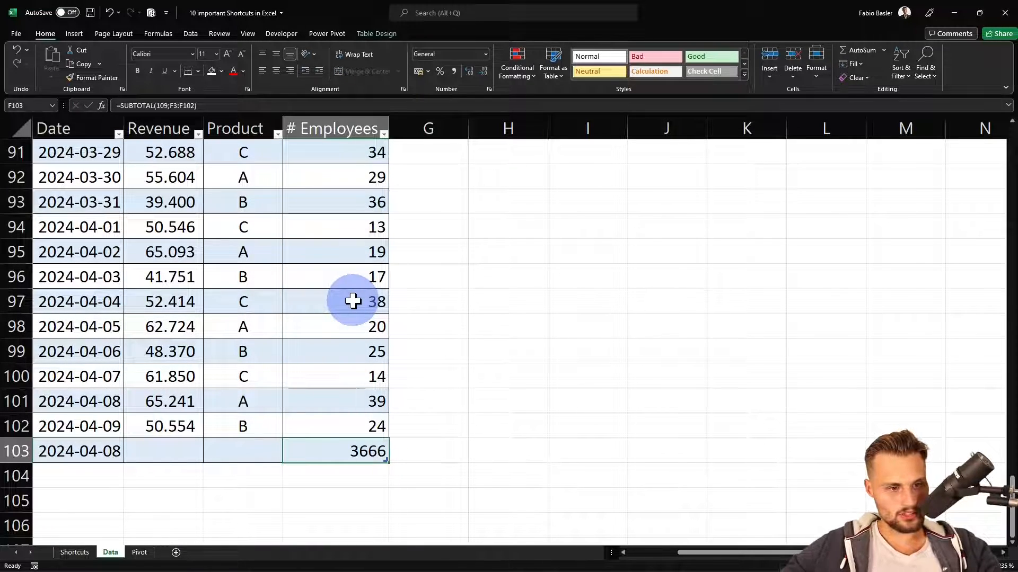
Examine the SUBTOTAL formula in cell F103 and clear the cell
key(F2)
key(Escape)
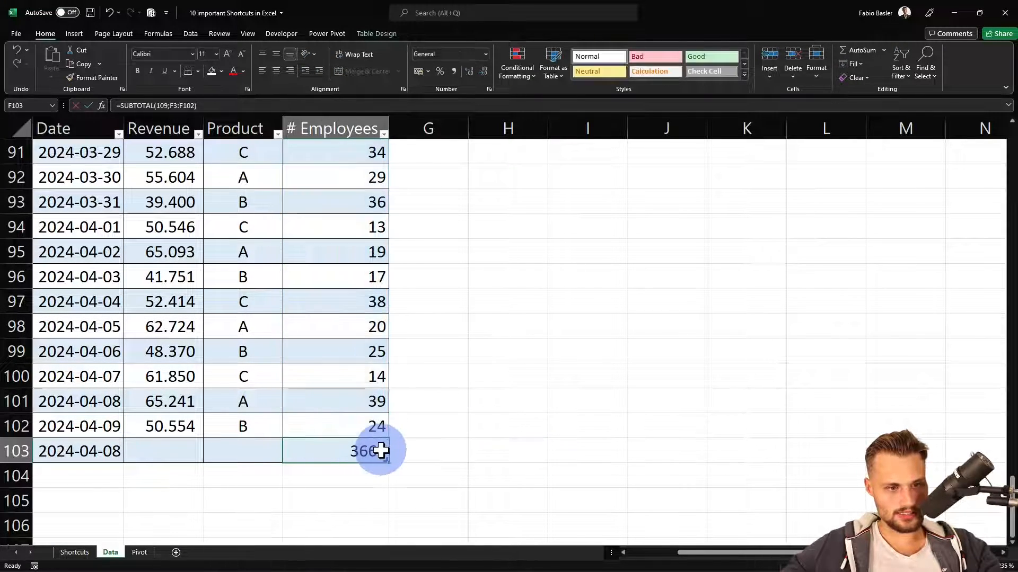
key(F2)
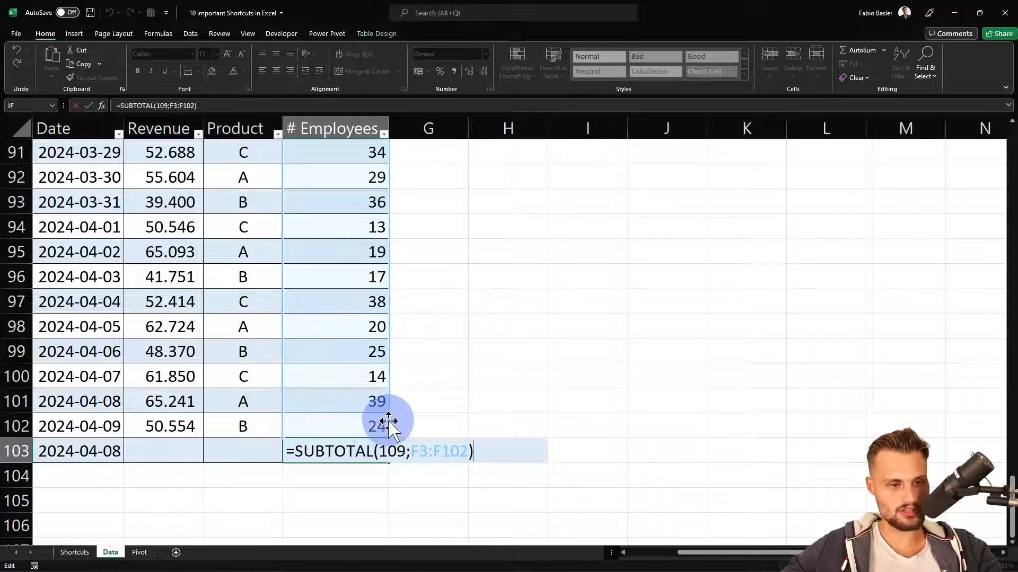
key(Escape)
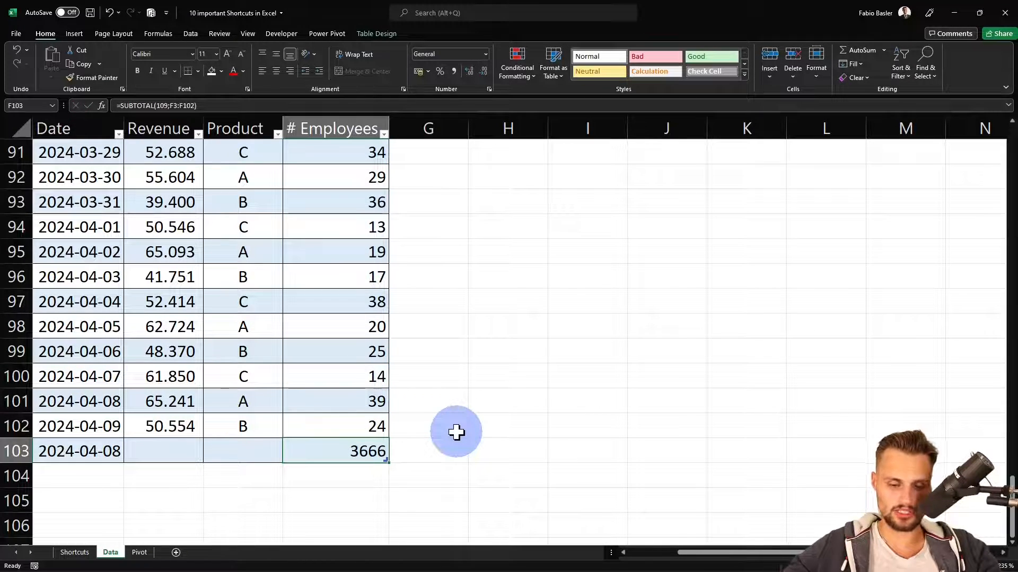
key(Delete)
Reveal the eighth shortcut, CTRL + G, in cell C11 of the Shortcuts sheet
key(ctrl+Page_Up)
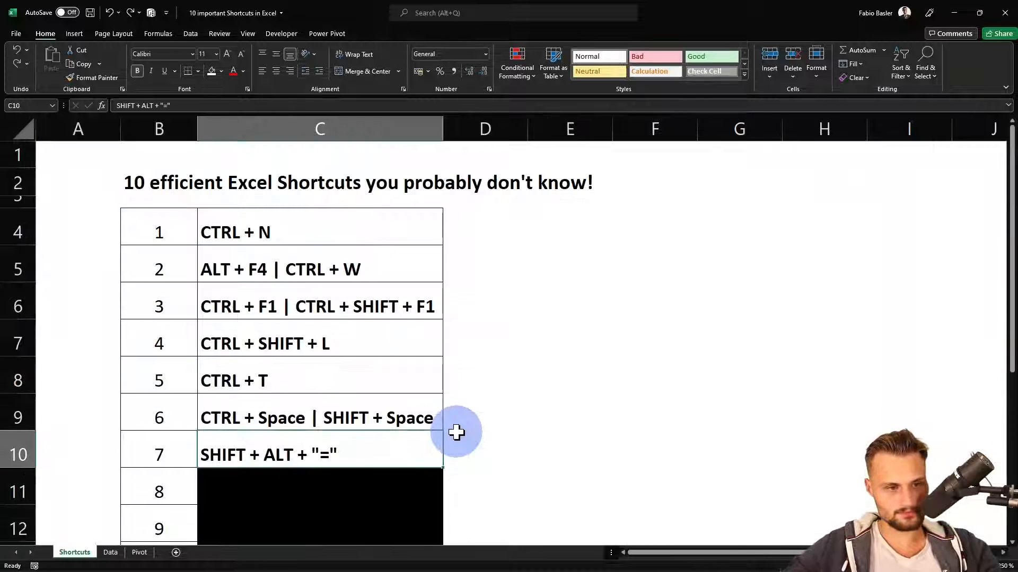
click(327, 479)
scroll(312, 392, down, 1)
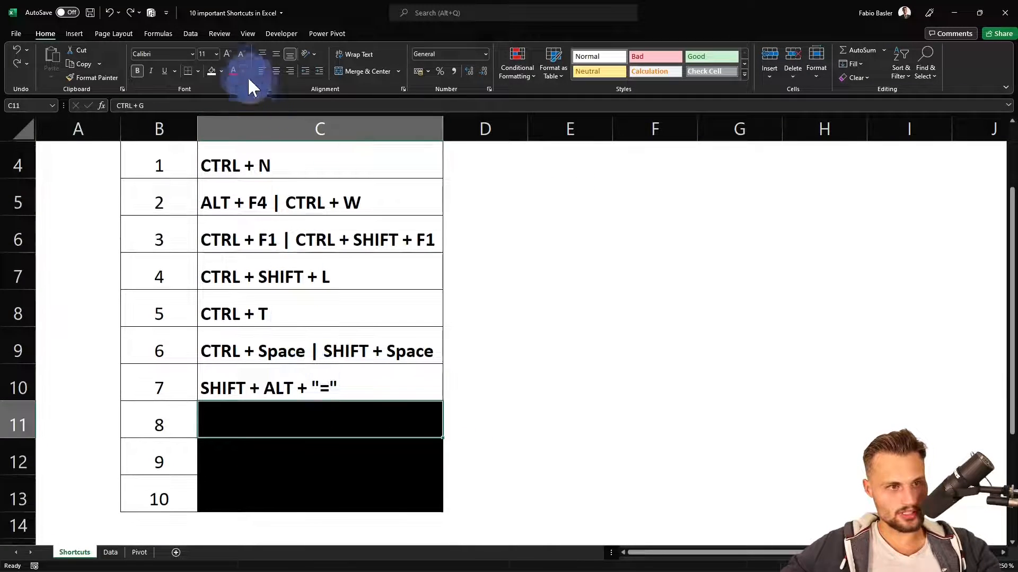
click(212, 71)
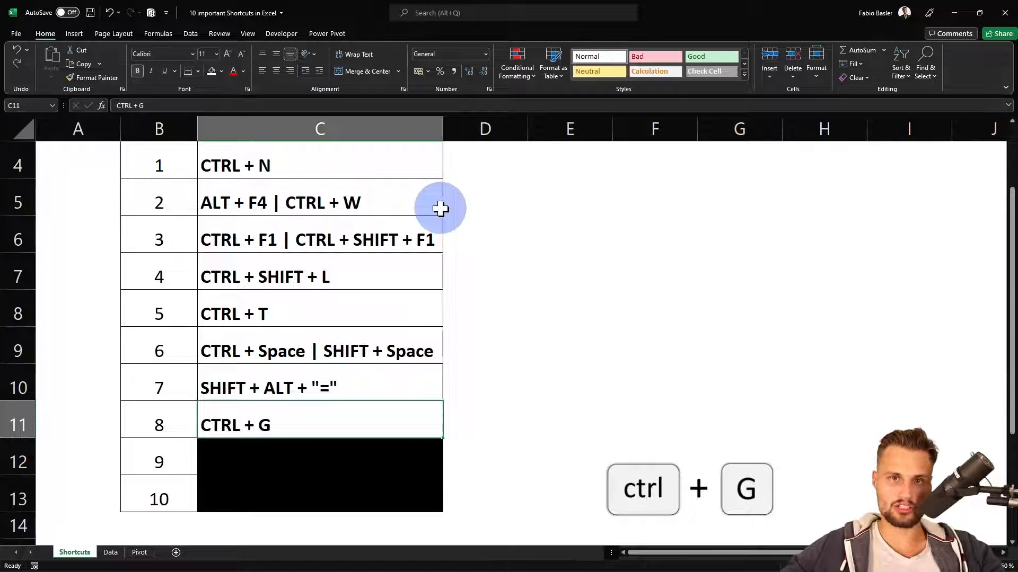
Examine the Go To Special options on the Data sheet, including Visible cells only, Conditional formats and Blanks
key(ctrl+Page_Down)
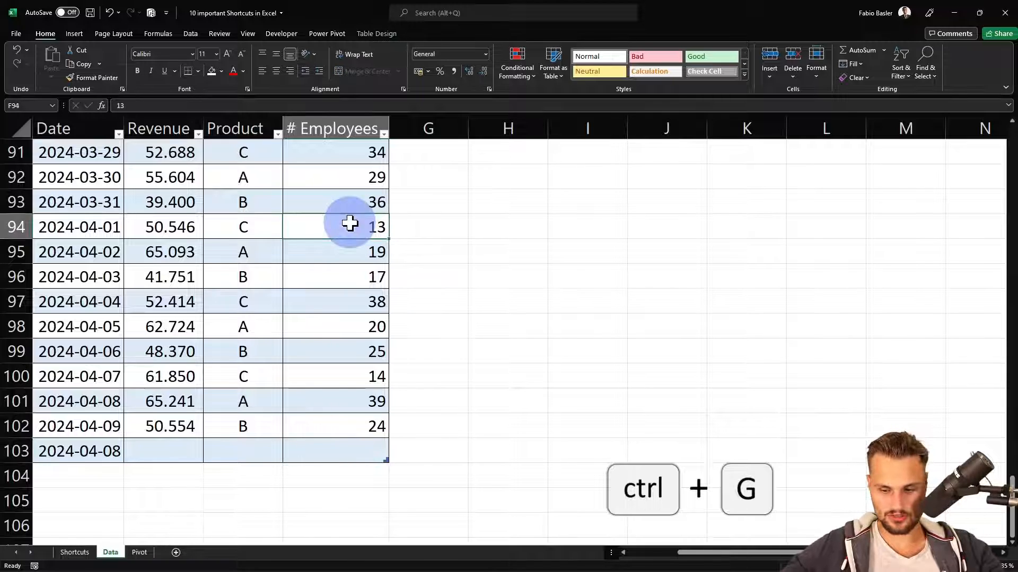
key(ctrl+Home)
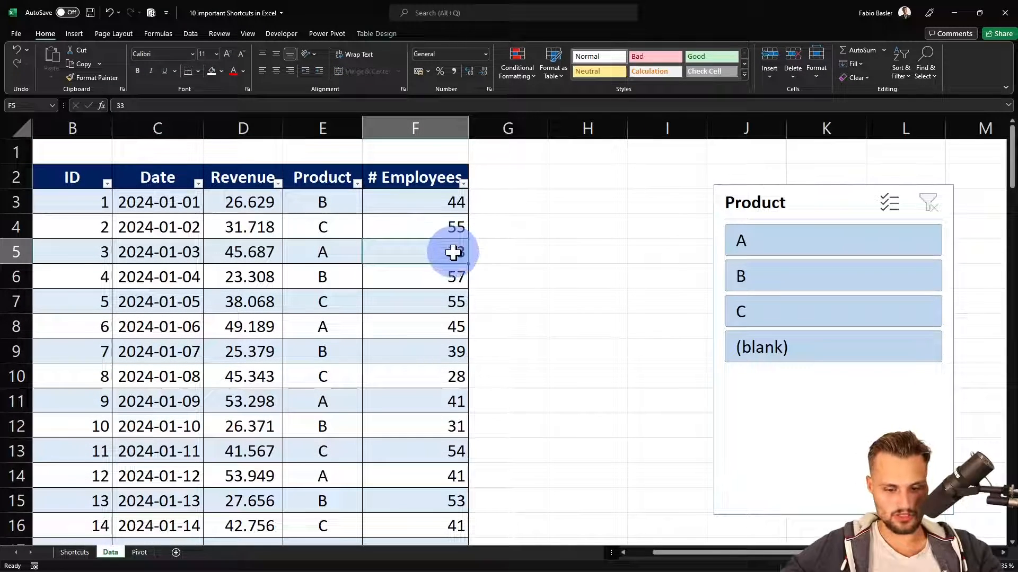
key(ctrl+g)
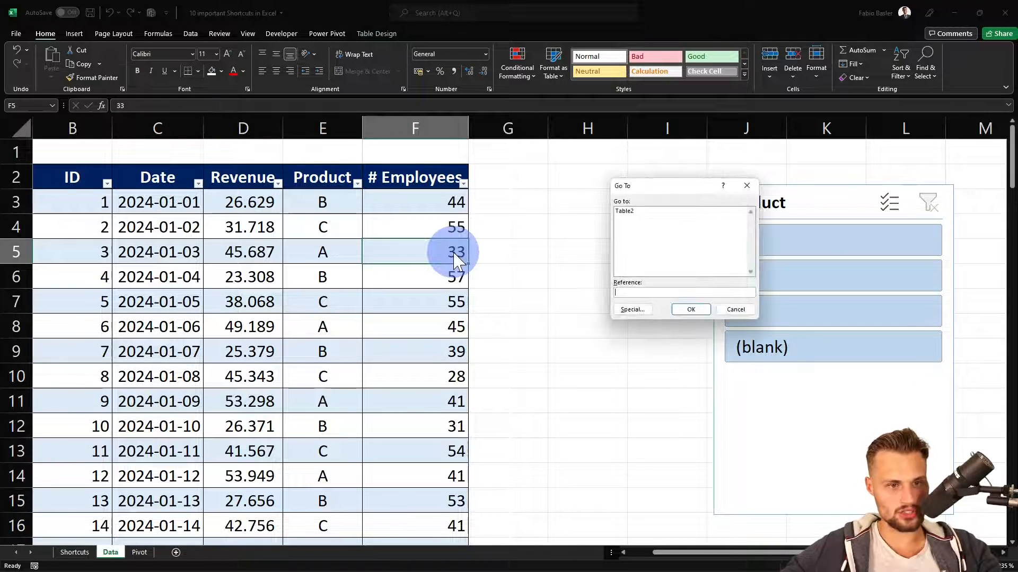
click(630, 312)
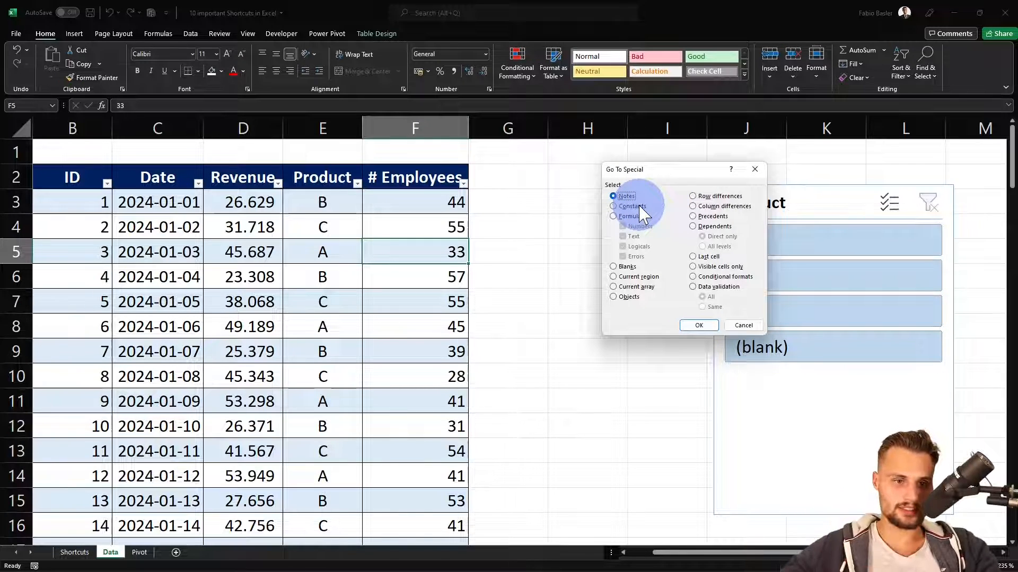
click(714, 267)
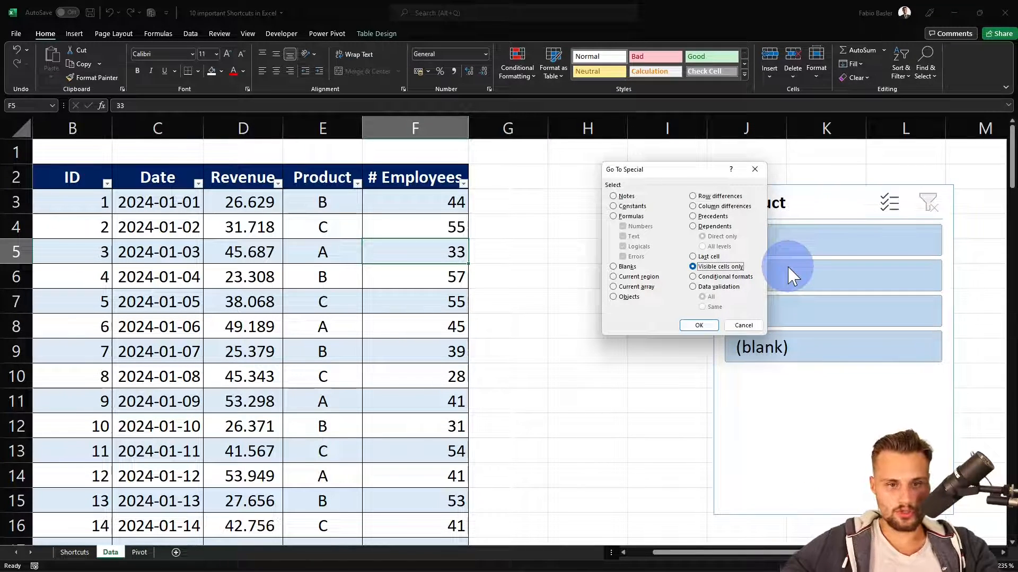
click(725, 277)
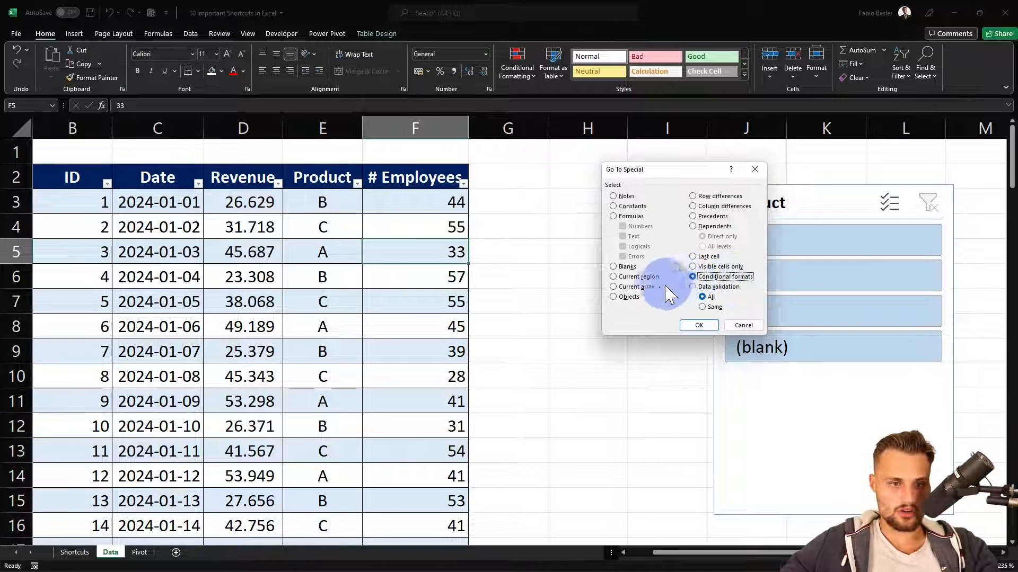
click(623, 267)
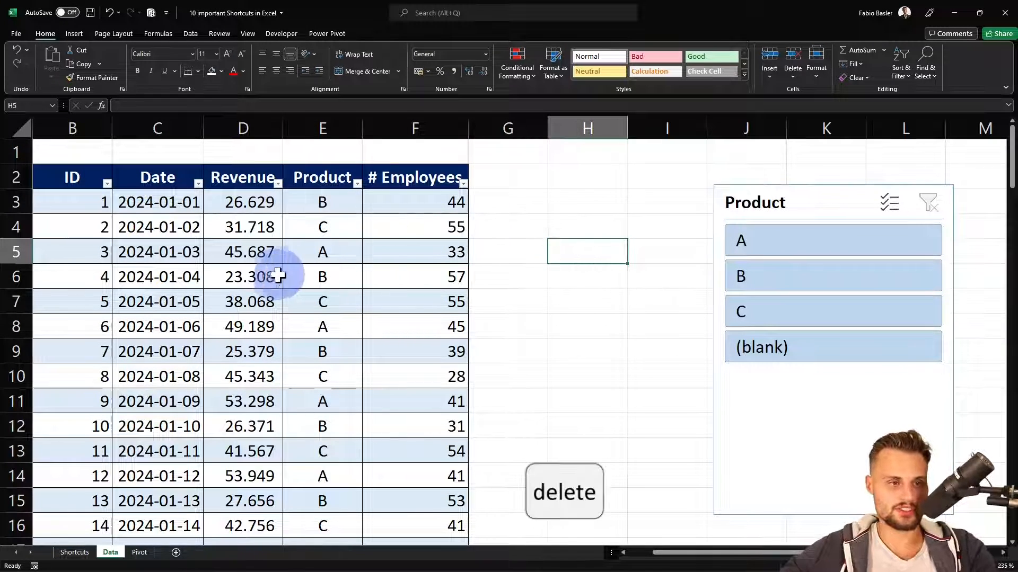
Clear the Revenue values in cells D6, D14, D18 and D11 of the Data sheet's table
click(267, 275)
key(Delete)
scroll(261, 272, down, 2)
click(249, 326)
key(Delete)
click(249, 426)
key(Delete)
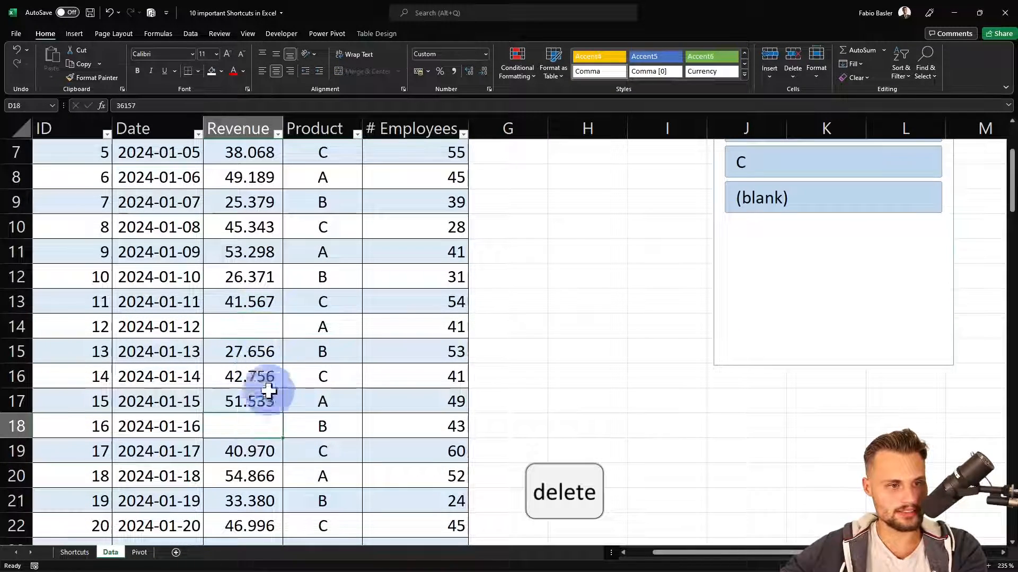
click(260, 254)
key(Delete)
Select only the blank cells within Revenue range D4:D25 using Go To Special with the Blanks option
scroll(352, 257, up, 2)
drag(253, 226, 261, 519)
key(ctrl+g)
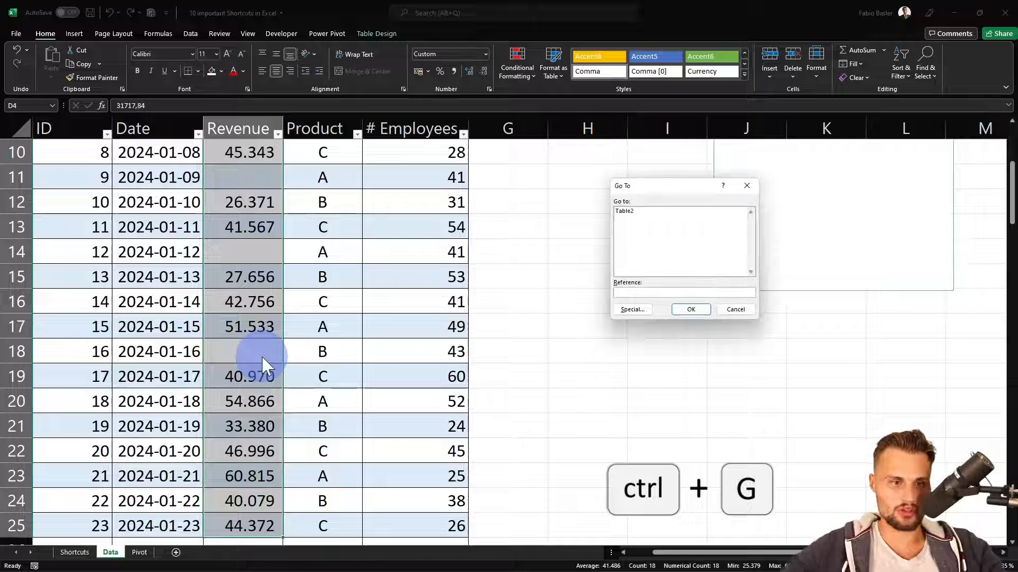
click(632, 310)
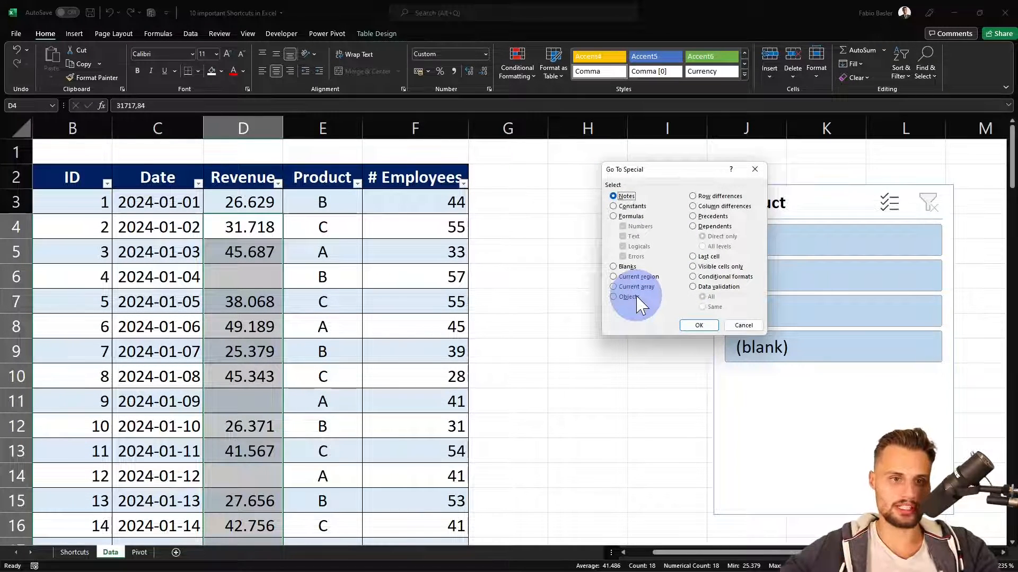
click(617, 267)
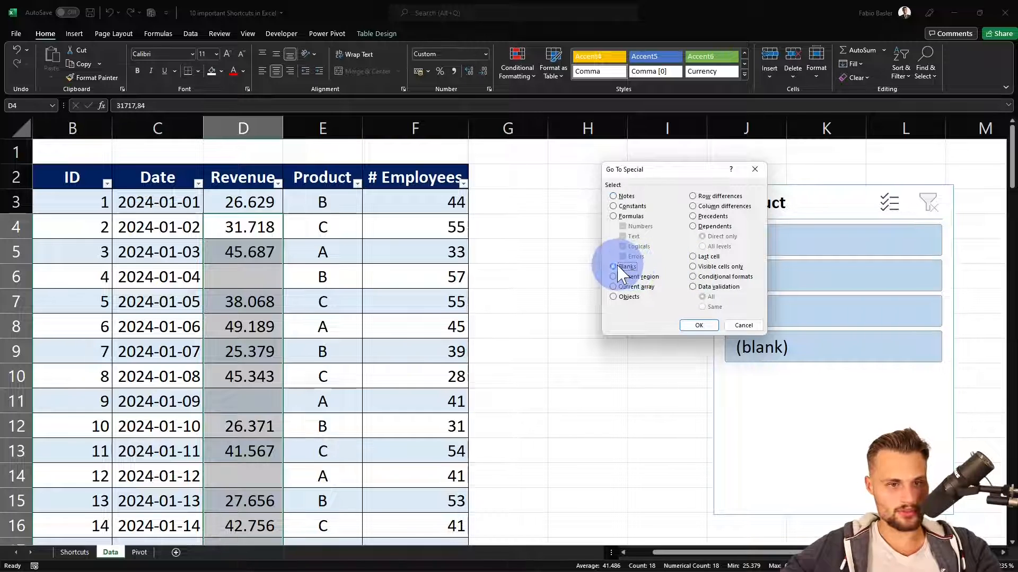
click(699, 325)
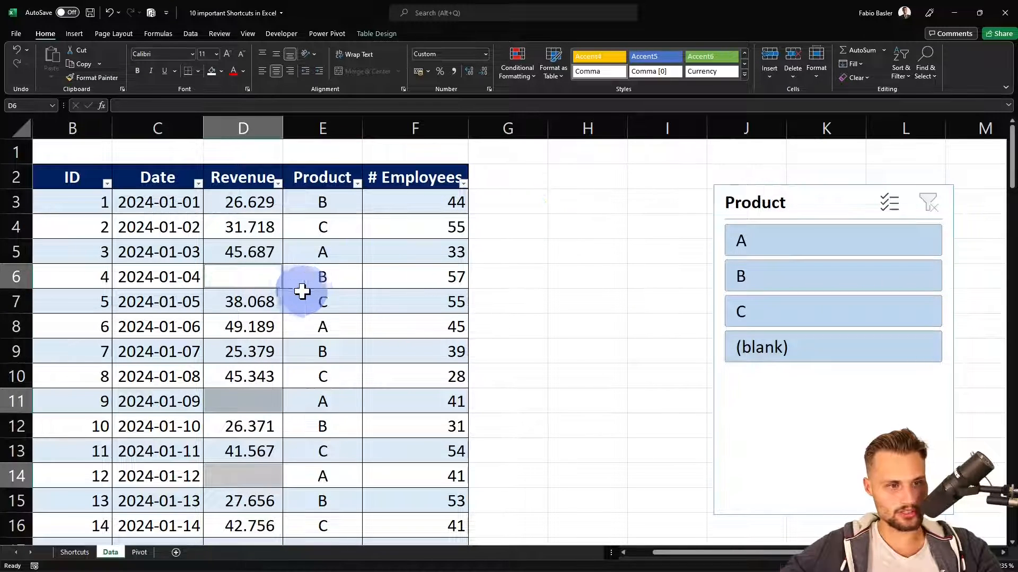
Try blue and black fills on the selected blank Revenue cells and settle on a white fill
click(221, 71)
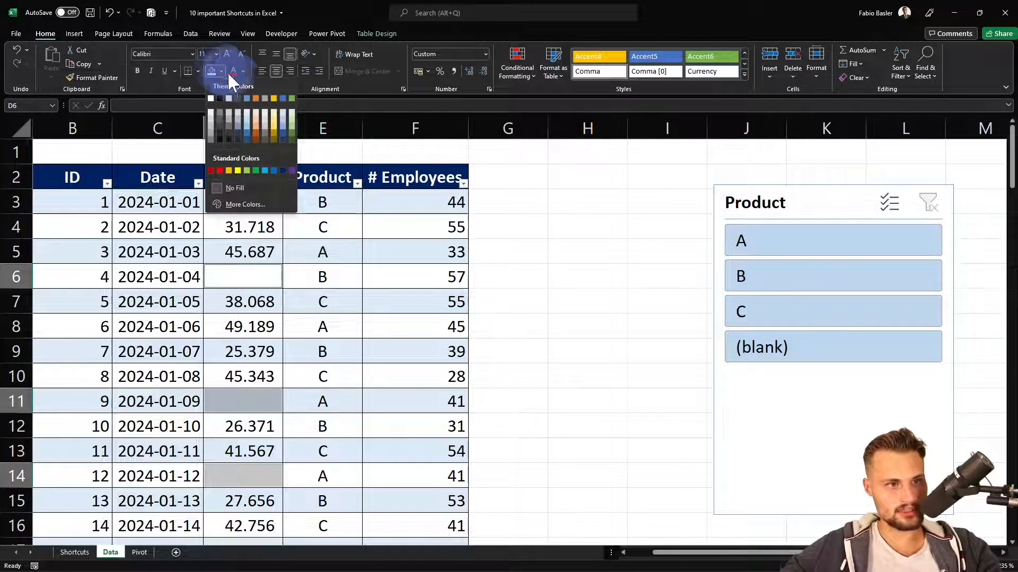
click(246, 98)
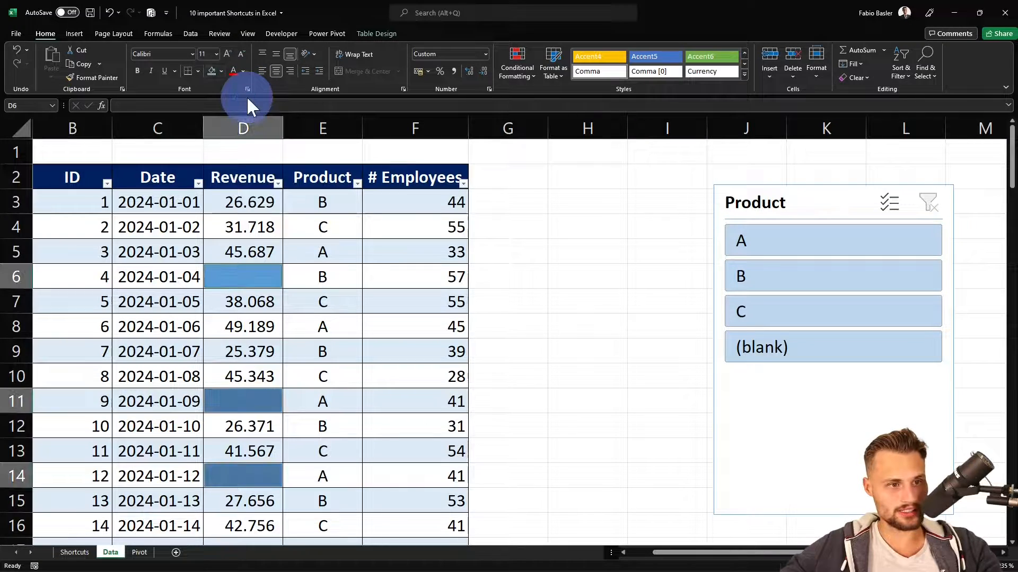
click(221, 71)
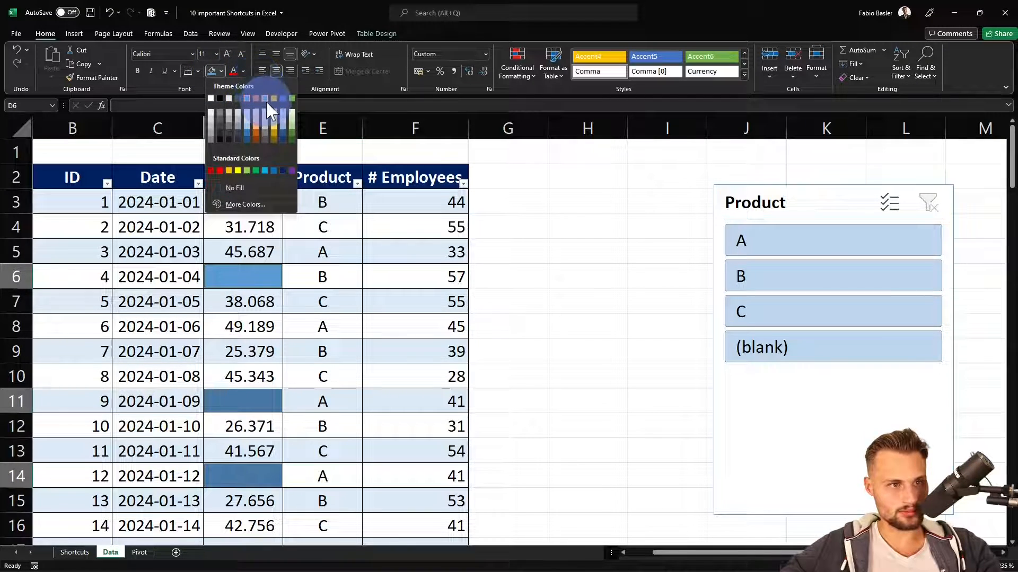
click(219, 98)
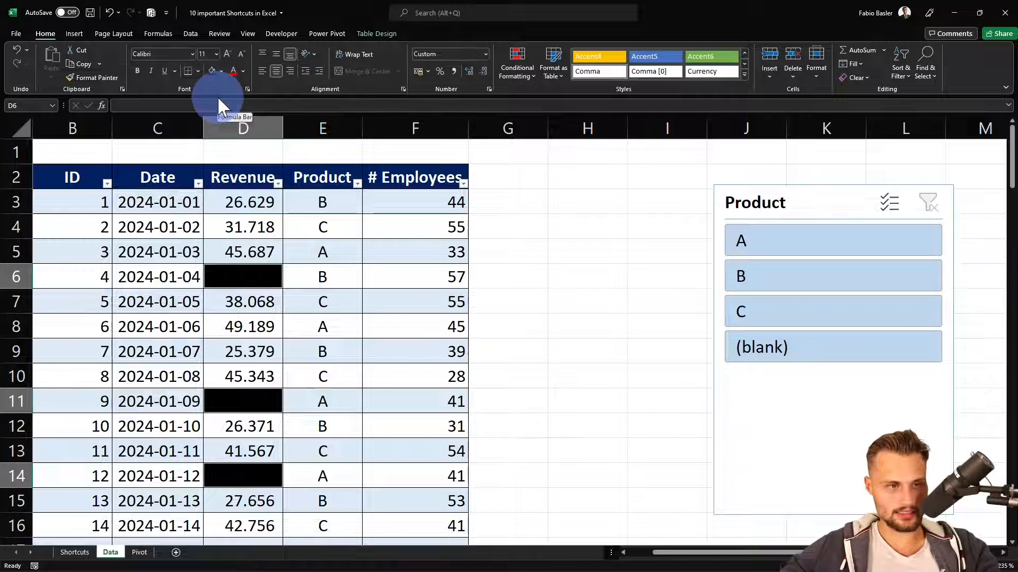
click(221, 71)
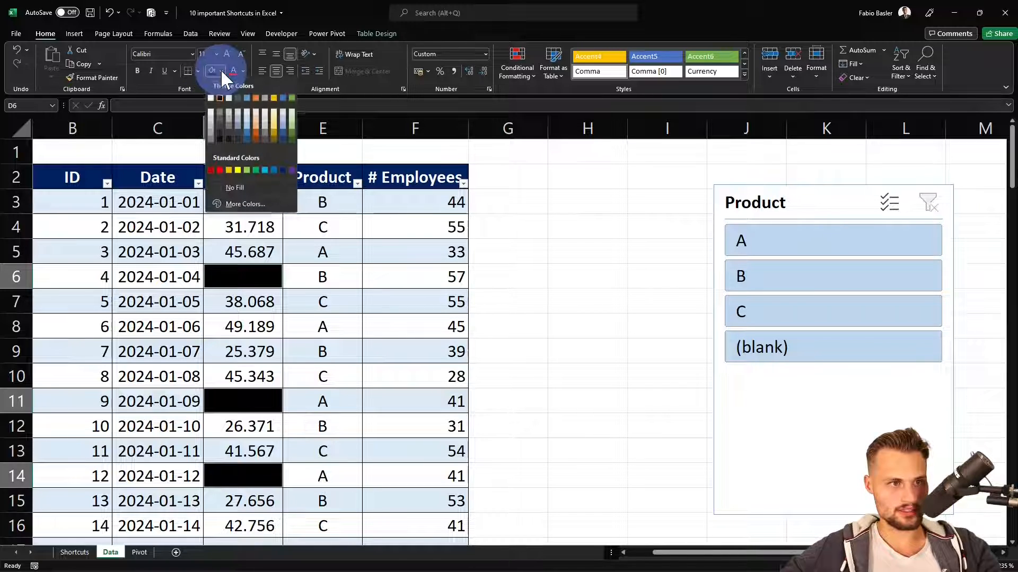
click(211, 99)
Reveal the ninth shortcut, CTRL + Q, by filling cell C12 of the Shortcuts sheet white
key(ctrl+Page_Up)
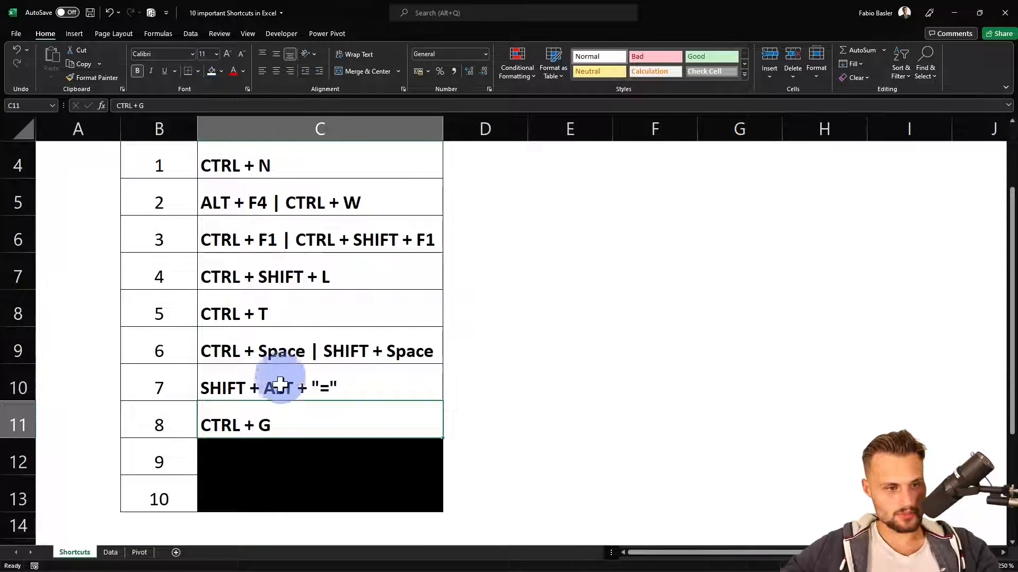
click(271, 444)
click(211, 69)
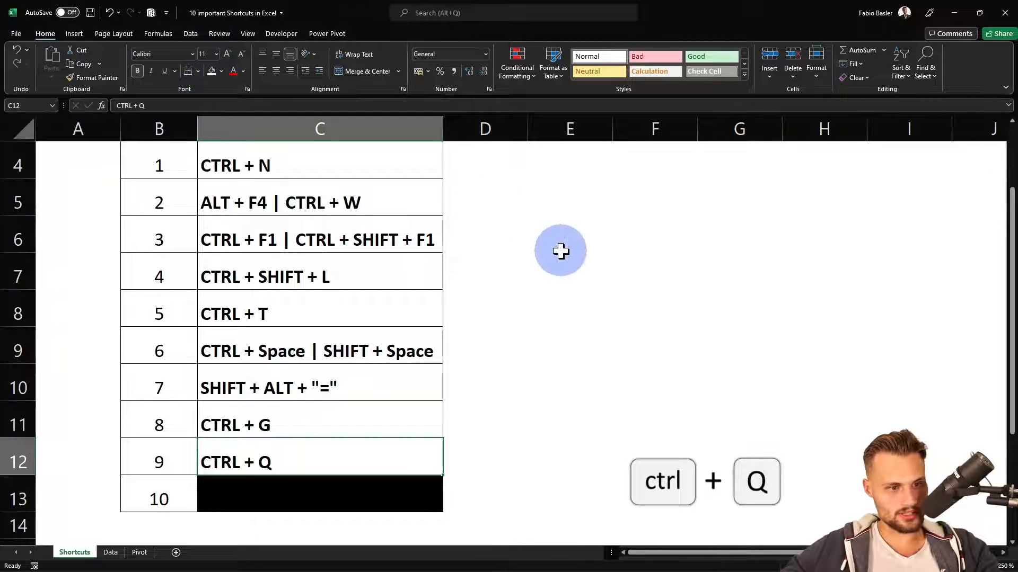
drag(559, 262, 559, 252)
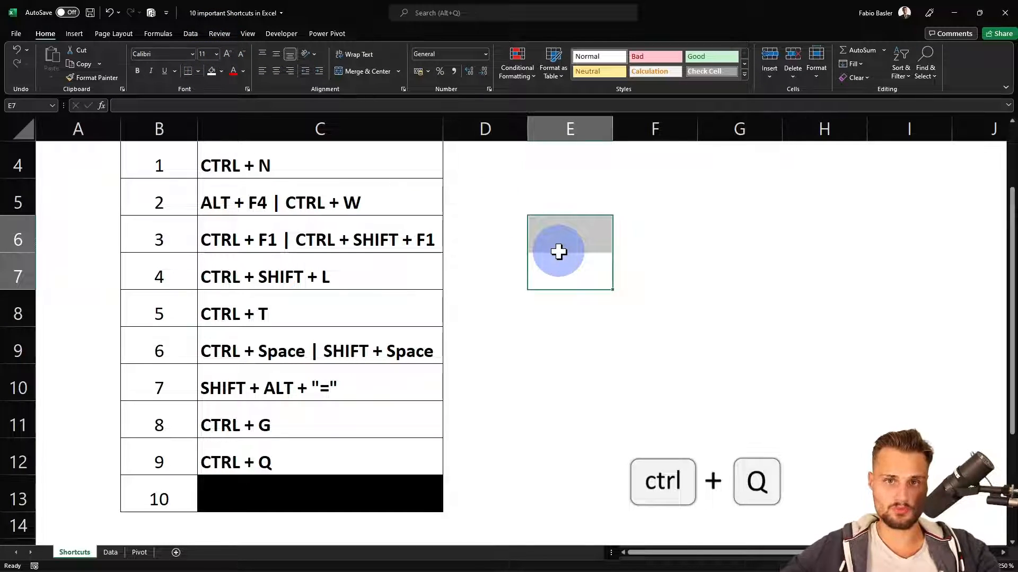
Preview the Quick Analysis color scale and clustered column chart for the # Employees values F3:F17 on the Data sheet
key(ctrl+Page_Down)
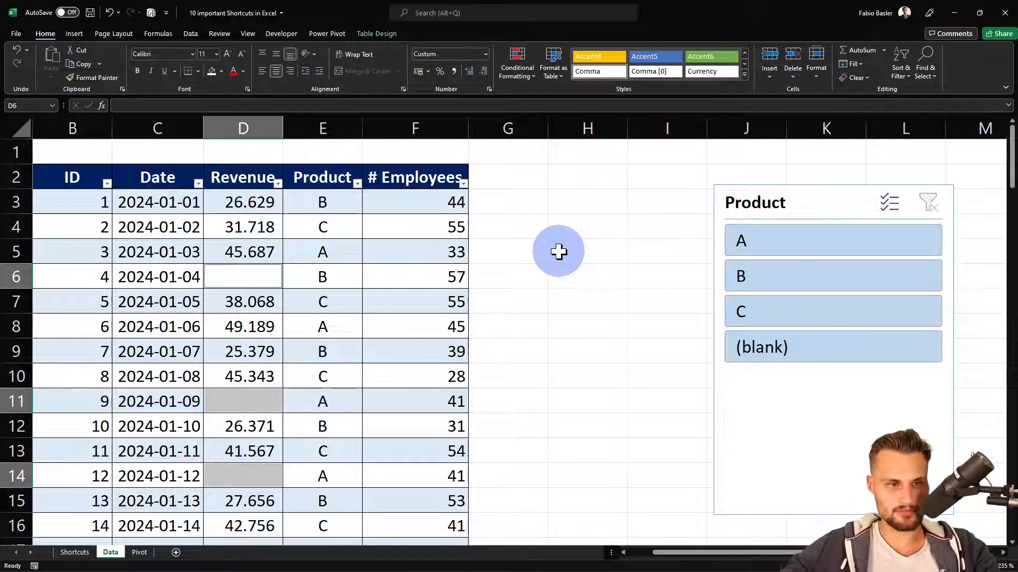
drag(455, 204, 449, 541)
key(ctrl+q)
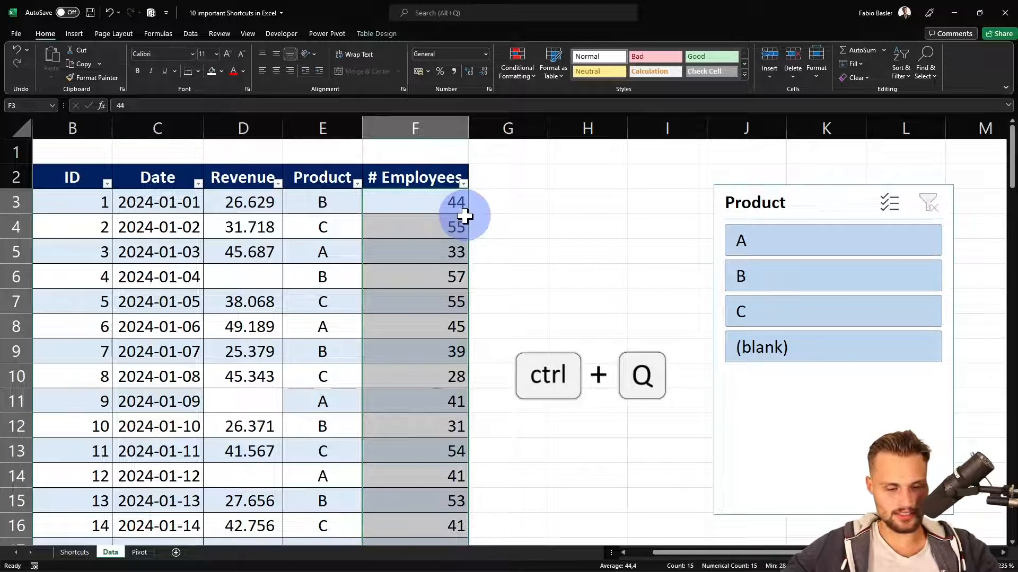
key(ctrl+q)
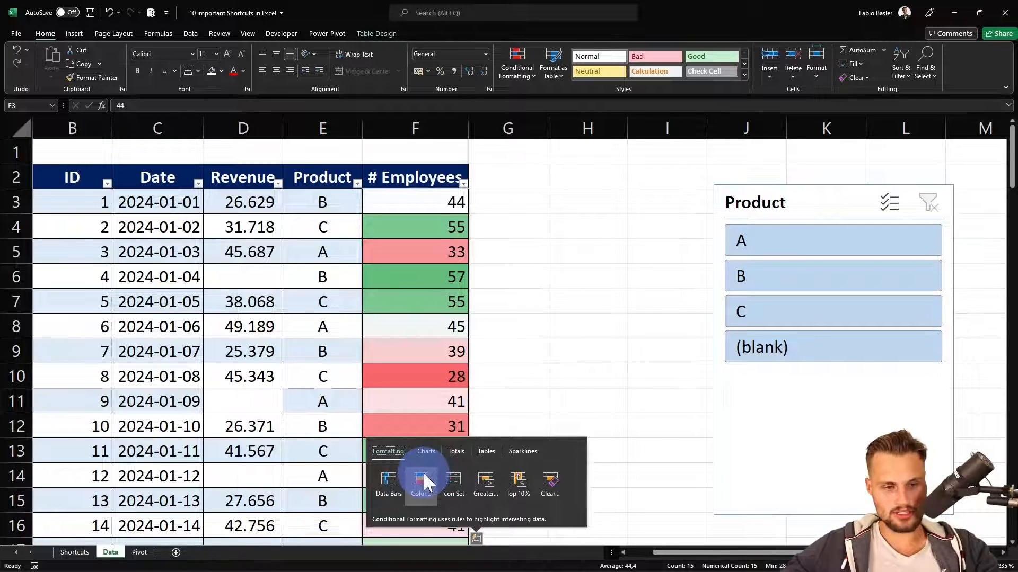
click(424, 451)
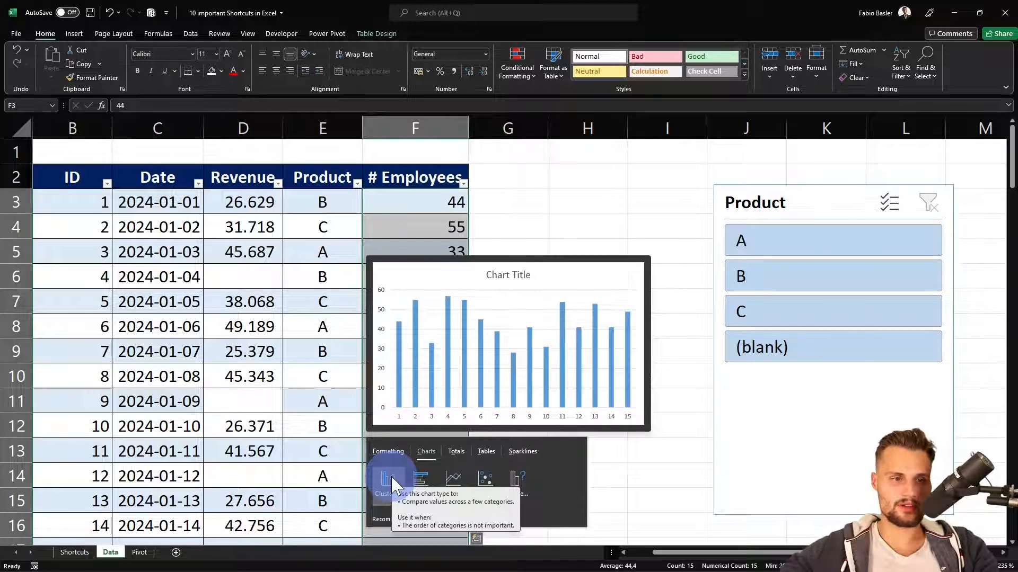
key(Escape)
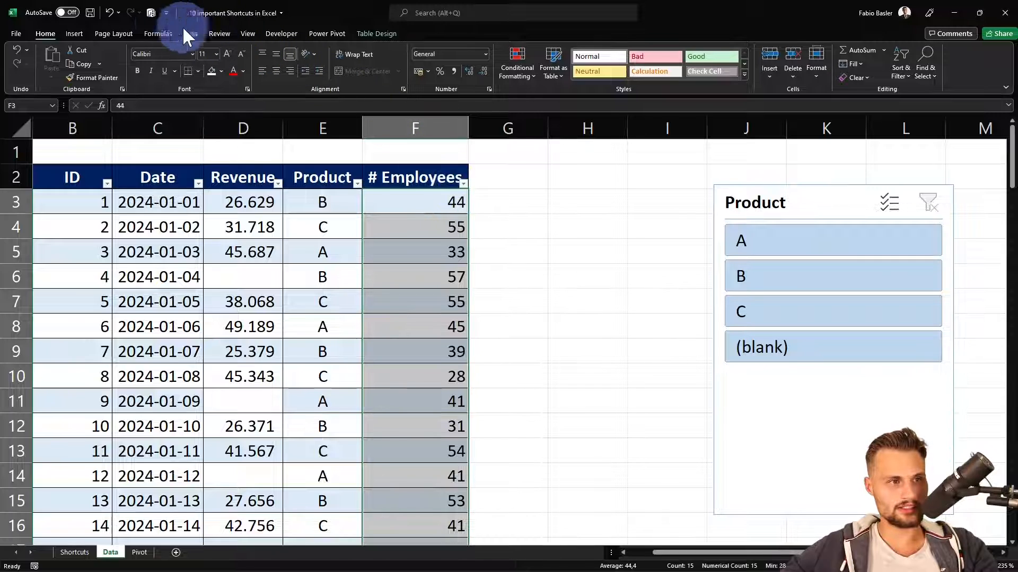
click(75, 32)
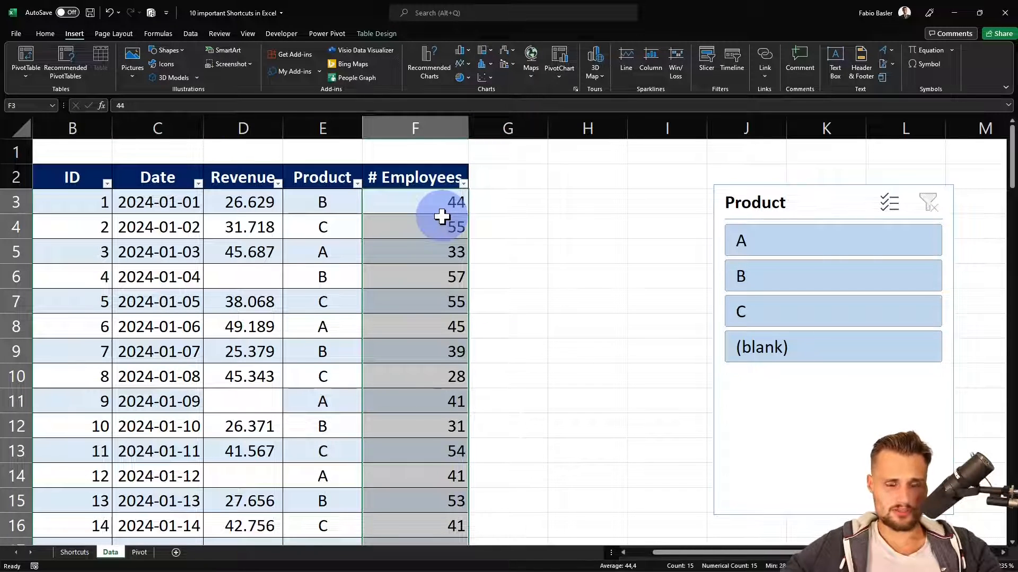
Insert a line chart of the # Employees values F3:F17 through Quick Analysis and delete it
key(ctrl+q)
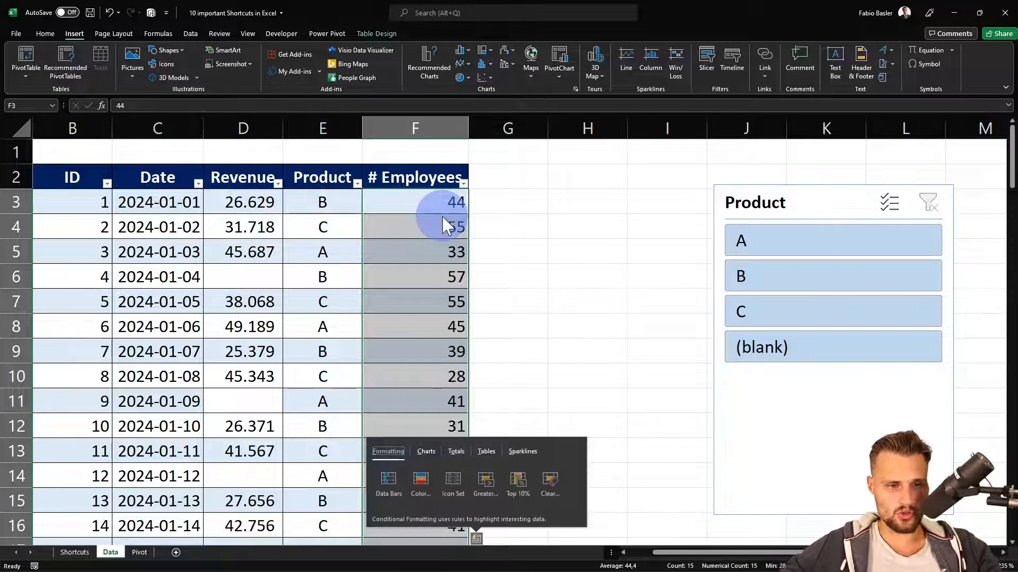
click(425, 451)
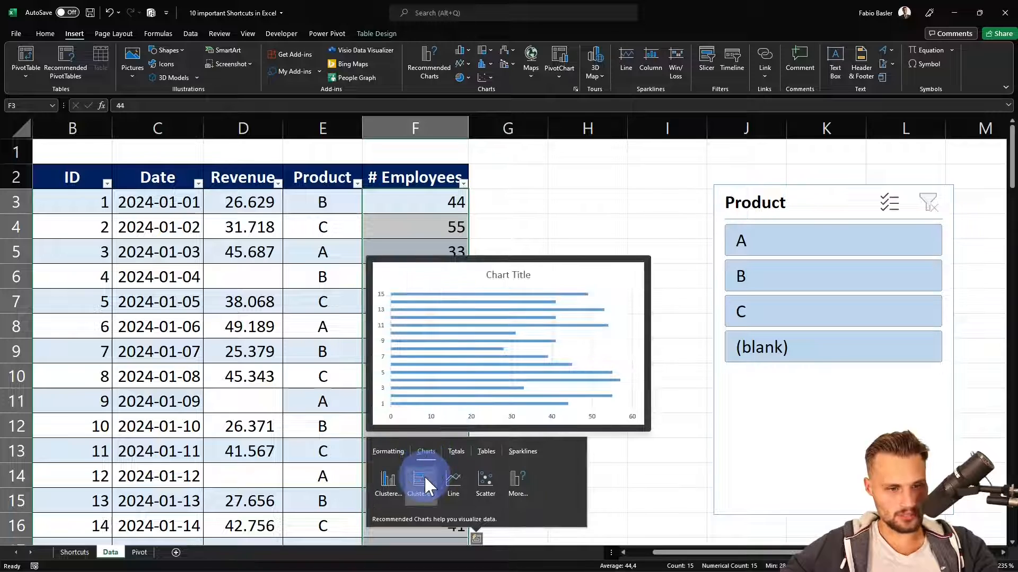
click(451, 483)
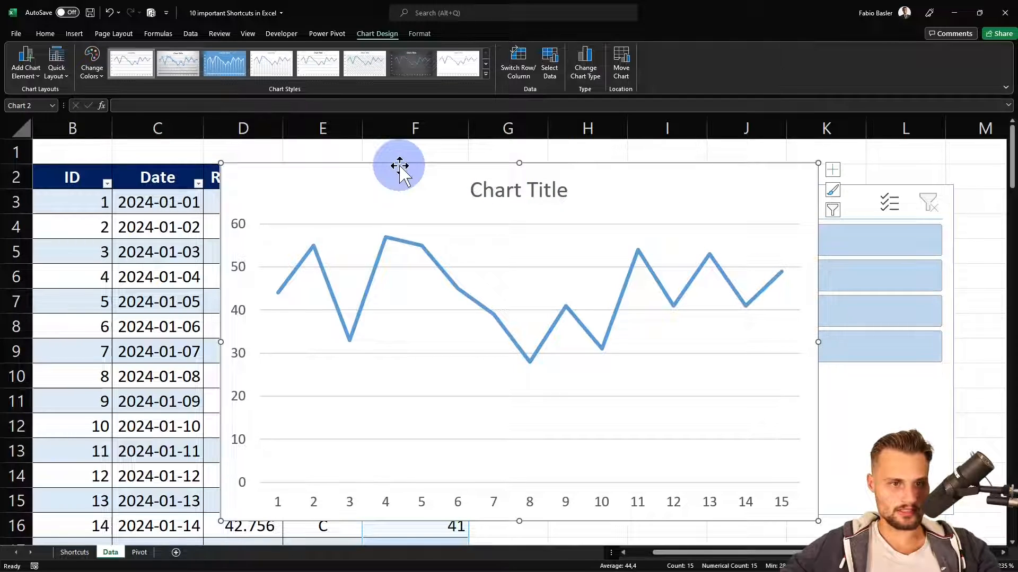
key(Delete)
Reveal the tenth shortcut, ALT | CTRL, by filling cell C13 of the Shortcuts sheet white
key(ctrl+Page_Up)
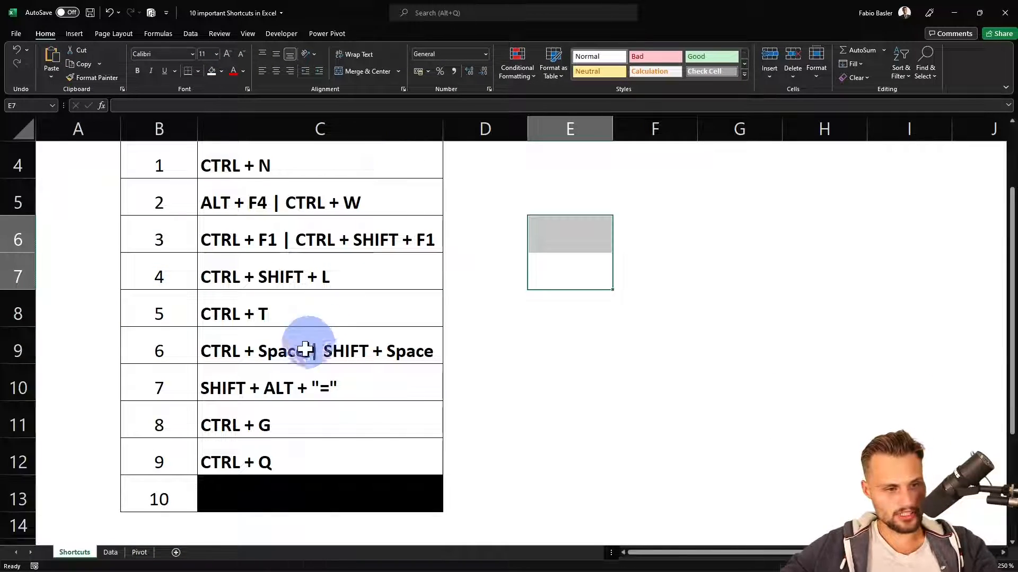
click(270, 484)
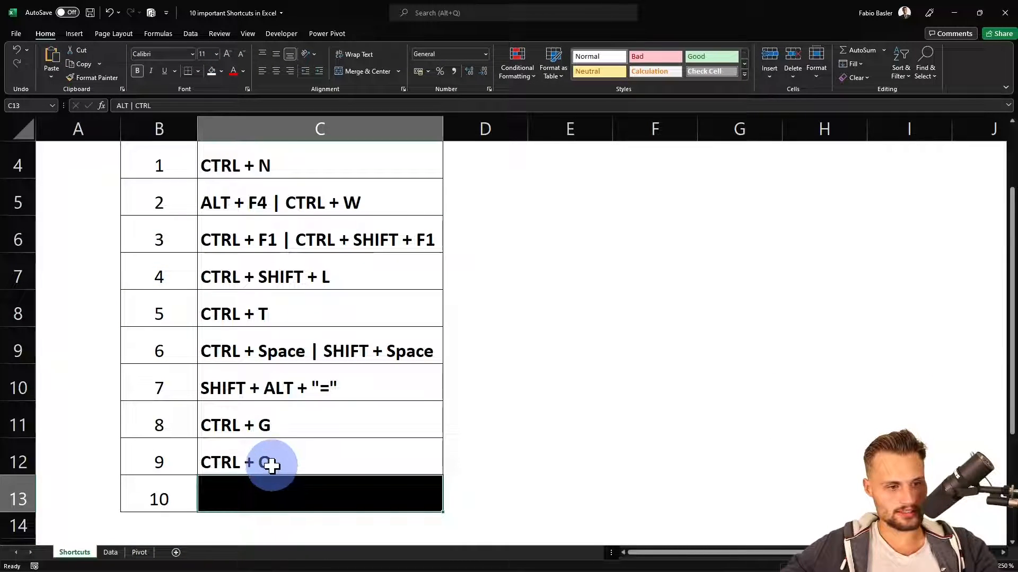
click(211, 72)
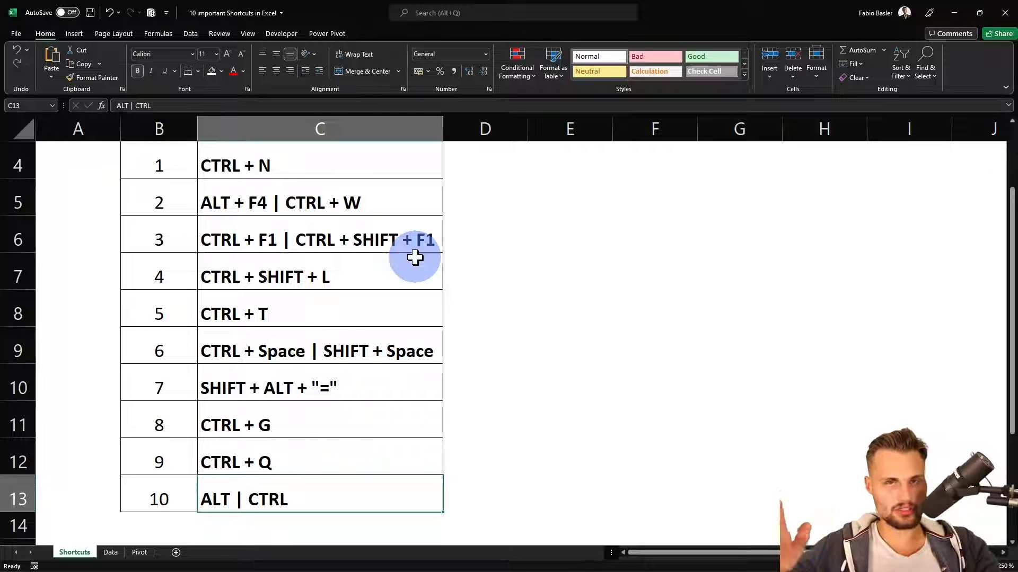
Insert a clustered column chart of the # Employees values F3:F17 on the Data sheet through Quick Analysis
key(ctrl+Page_Down)
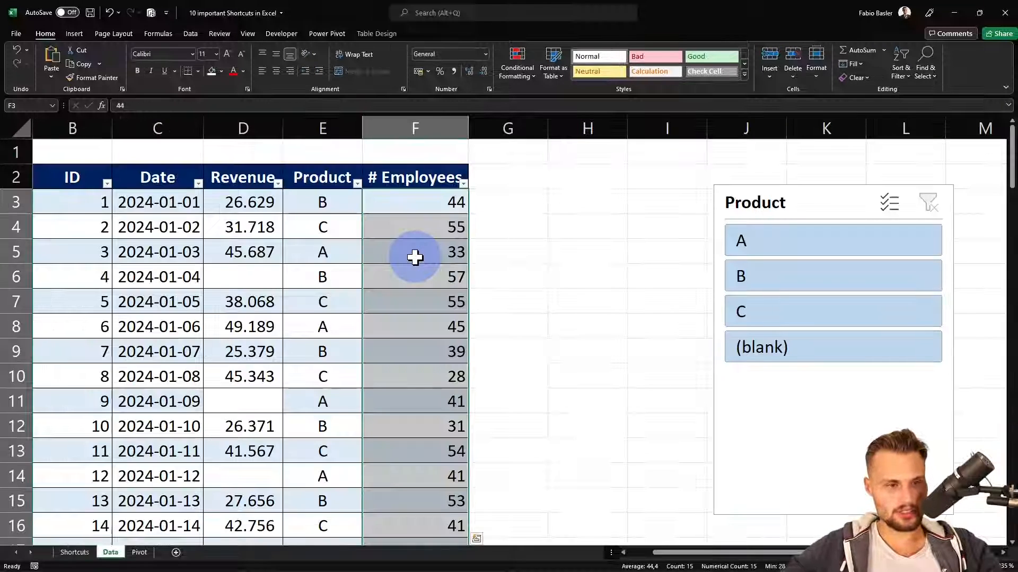
key(ctrl+q)
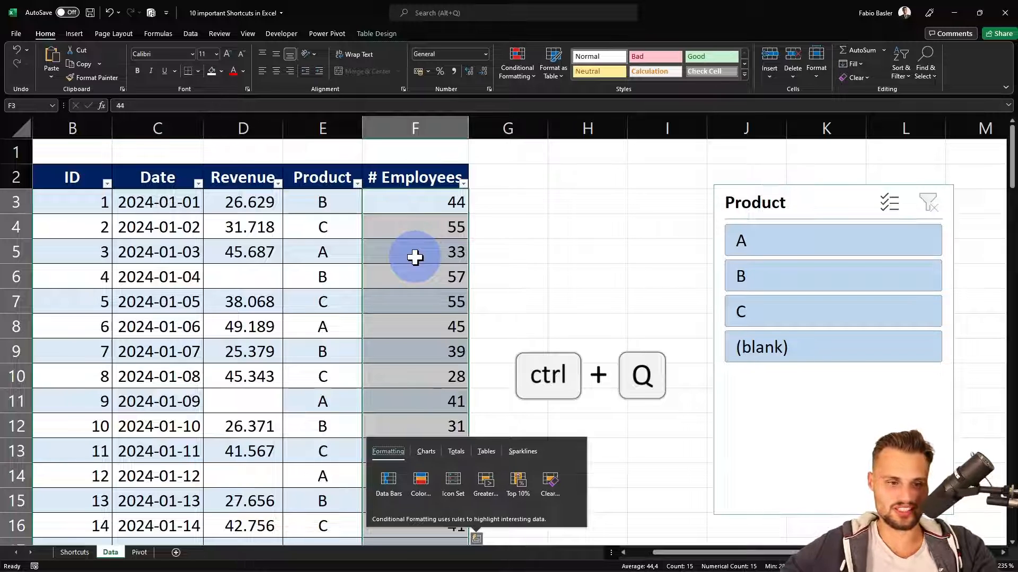
click(429, 452)
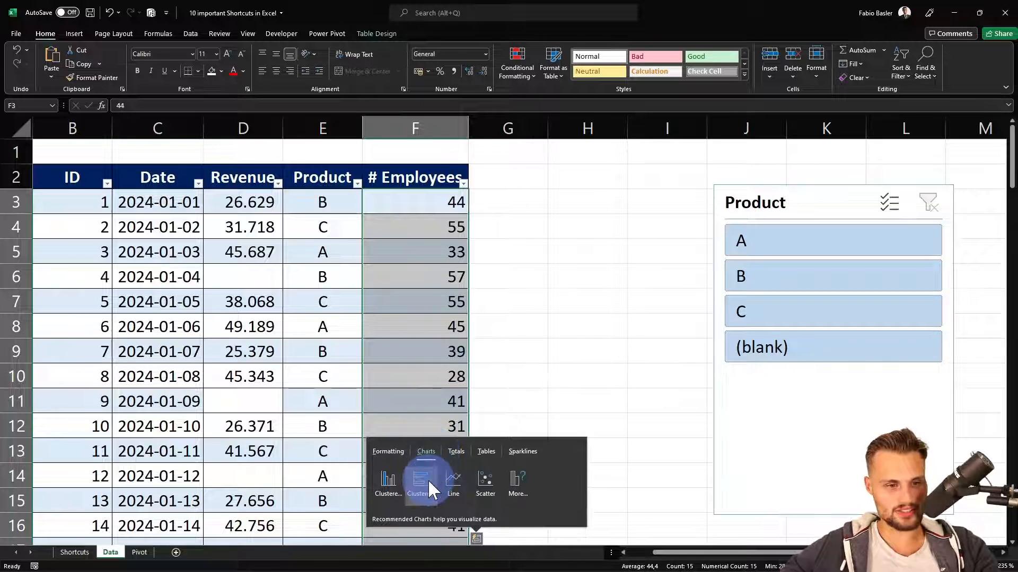
click(385, 479)
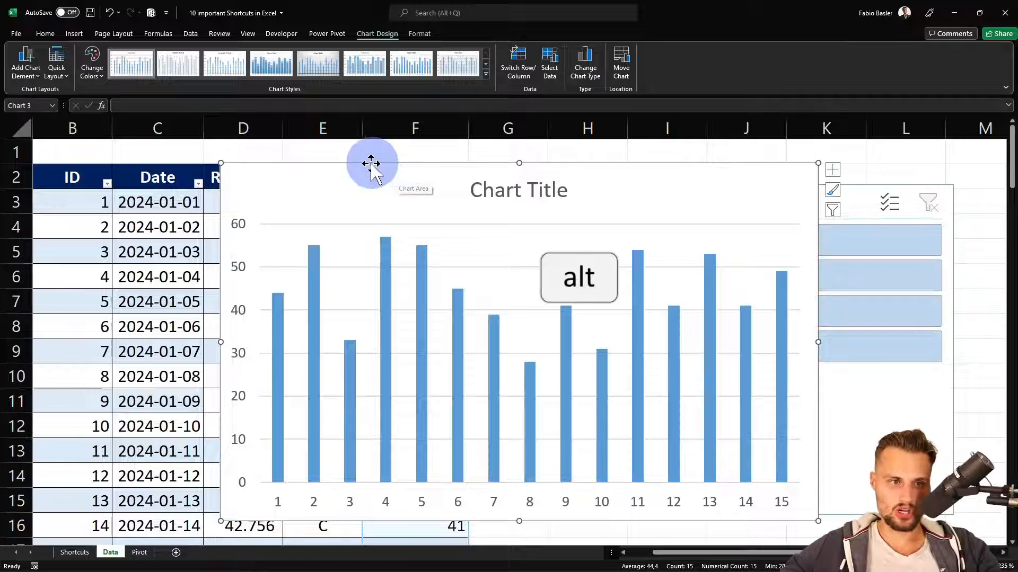
Move the column chart beside the table and resize it, snapping to the cell grid so it spans columns I to Q and rows 16 to 27
drag(371, 166, 689, 242)
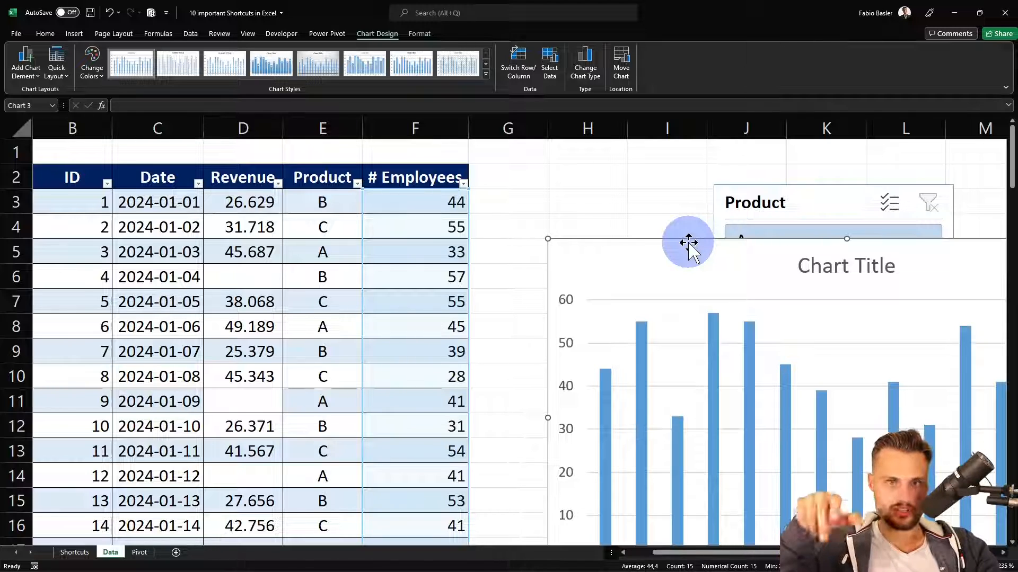
drag(688, 243, 931, 348)
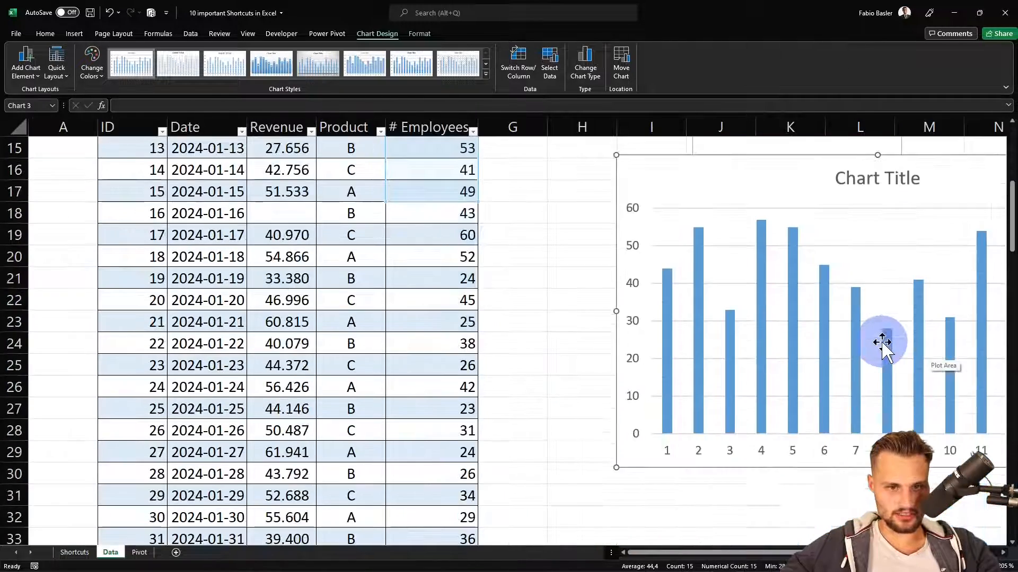
scroll(745, 358, right, 1)
scroll(933, 363, right, 3)
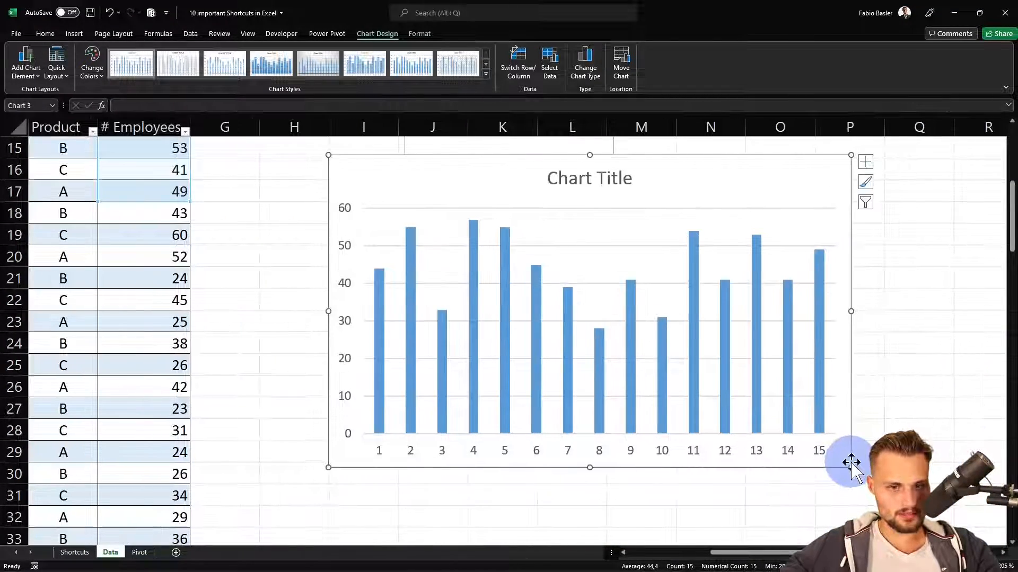
drag(850, 466, 884, 483)
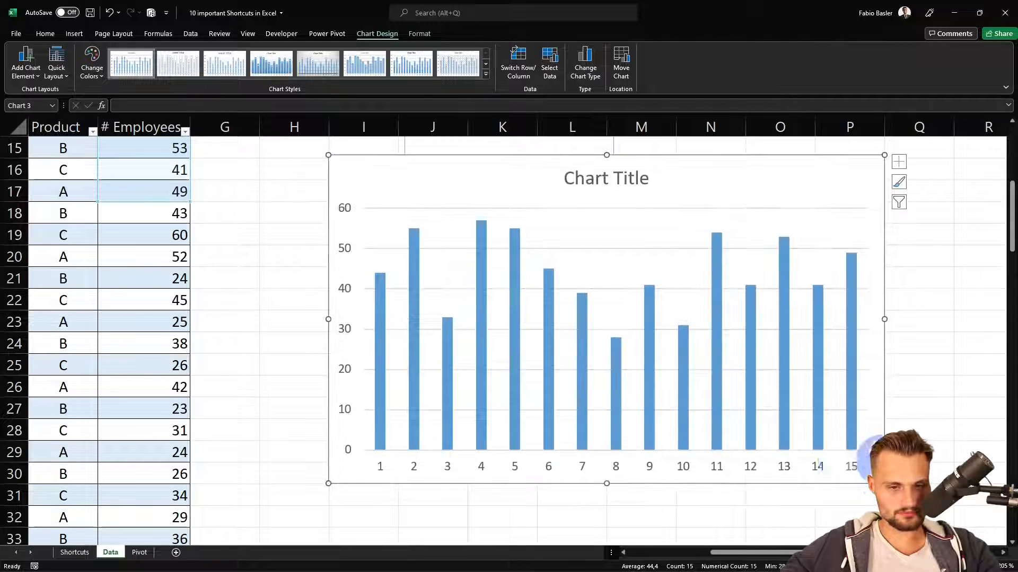
drag(607, 485, 606, 504)
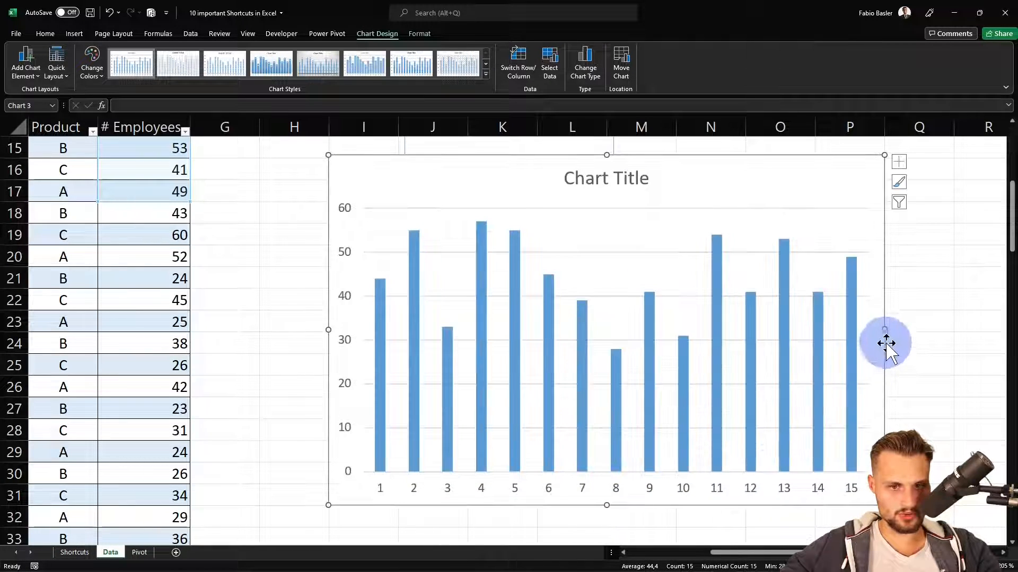
drag(884, 331, 954, 332)
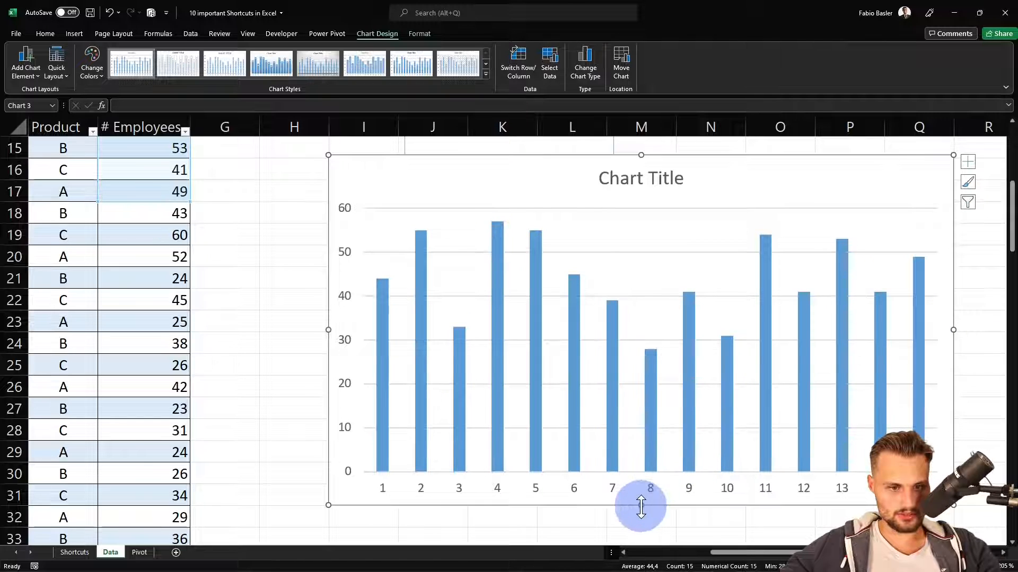
drag(640, 505, 635, 409)
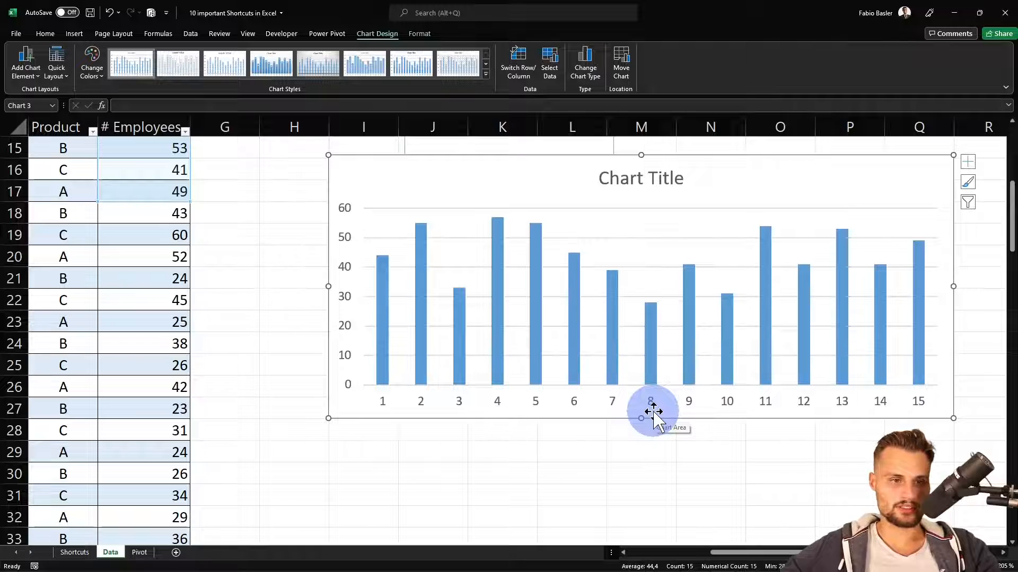
Hide the ribbon and title bar to show the Data sheet in full-screen view
scroll(449, 363, left, 2)
scroll(449, 363, up, 2)
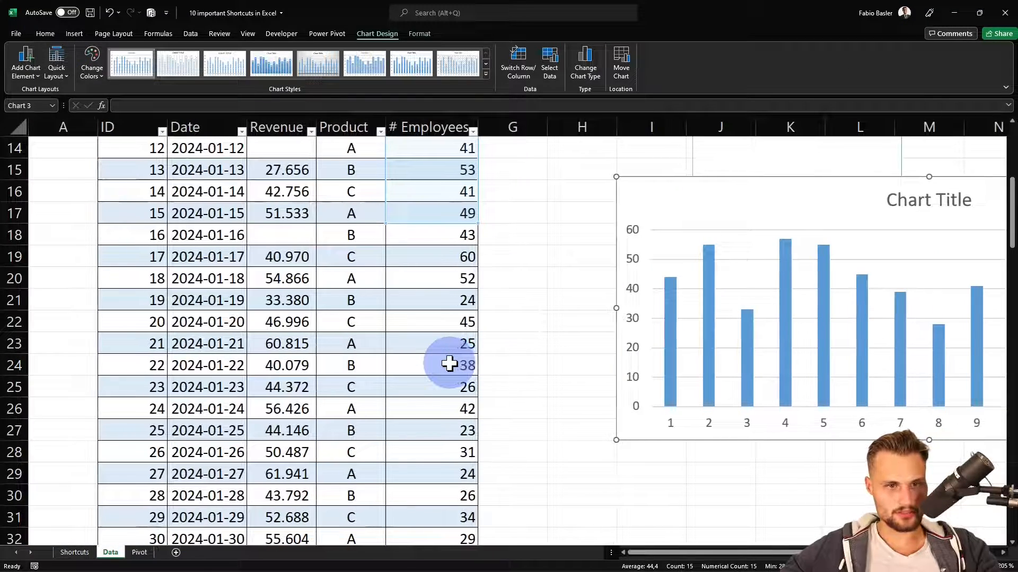
key(ctrl+shift+F1)
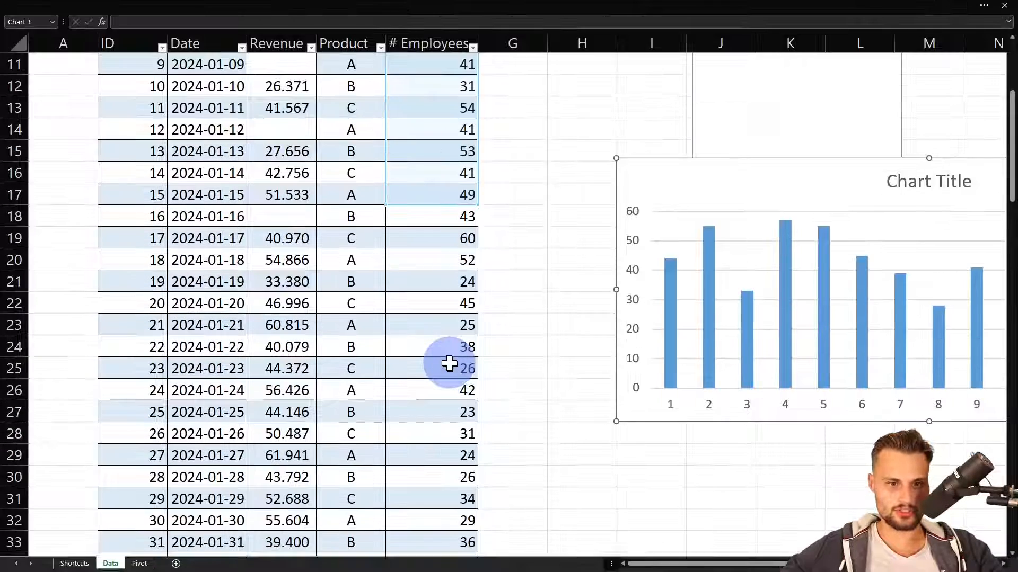
Make two copies of the column chart, overlapping each other and the original
scroll(520, 362, right, 2)
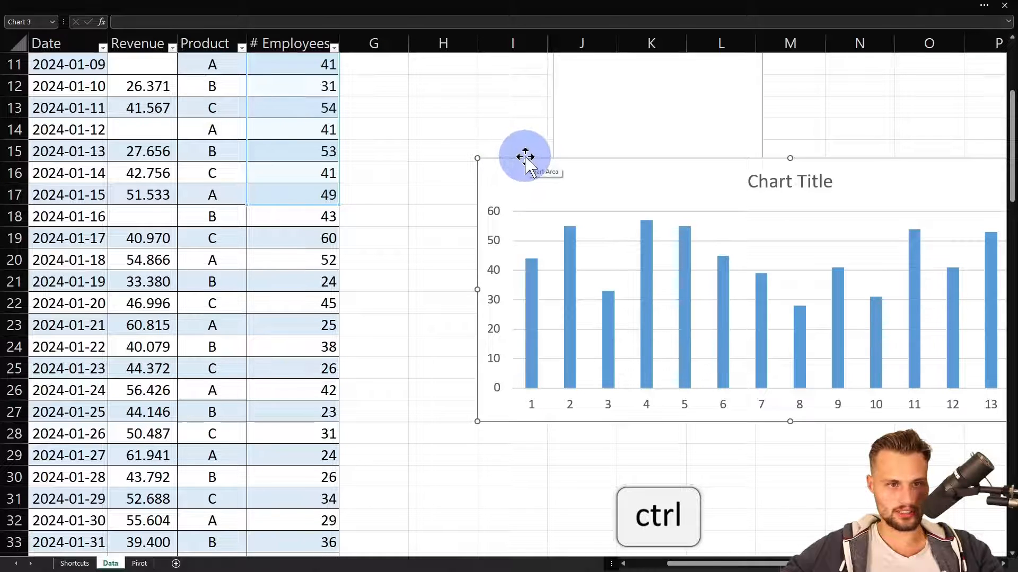
ctrl+drag(524, 157, 366, 207)
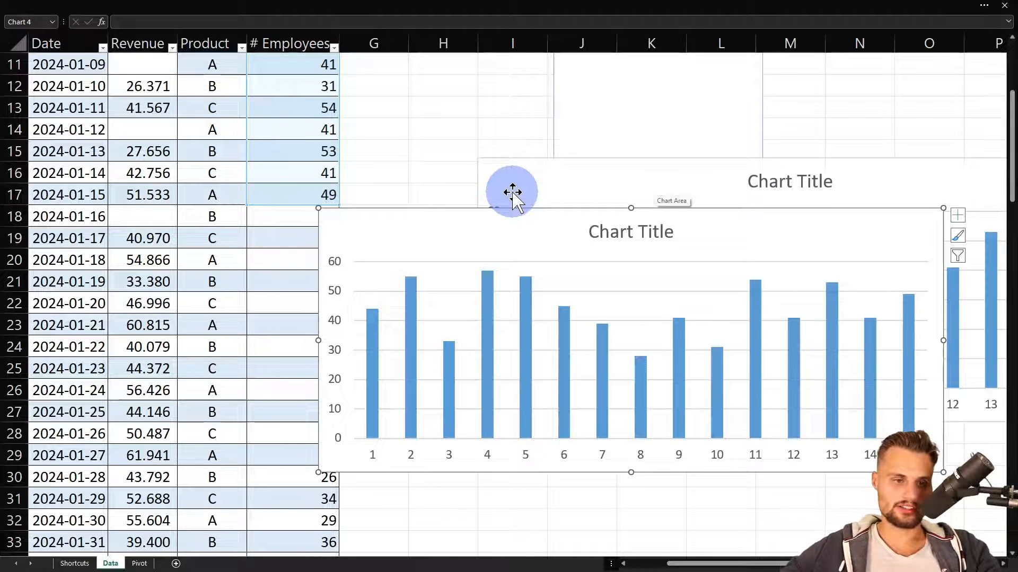
ctrl+drag(461, 209, 535, 244)
Delete both copies of the column chart, keeping only the original
click(534, 216)
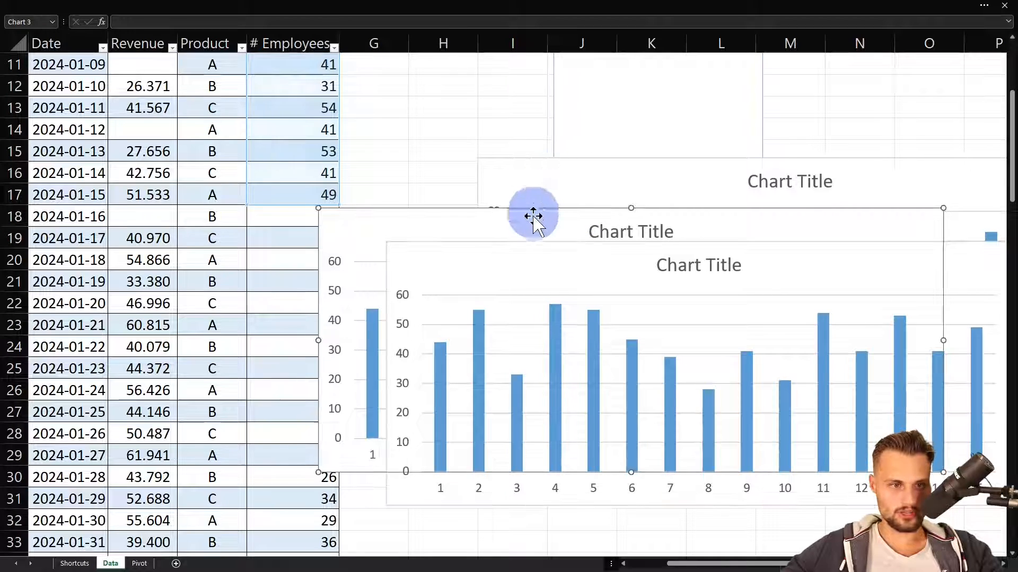
click(517, 257)
click(468, 266)
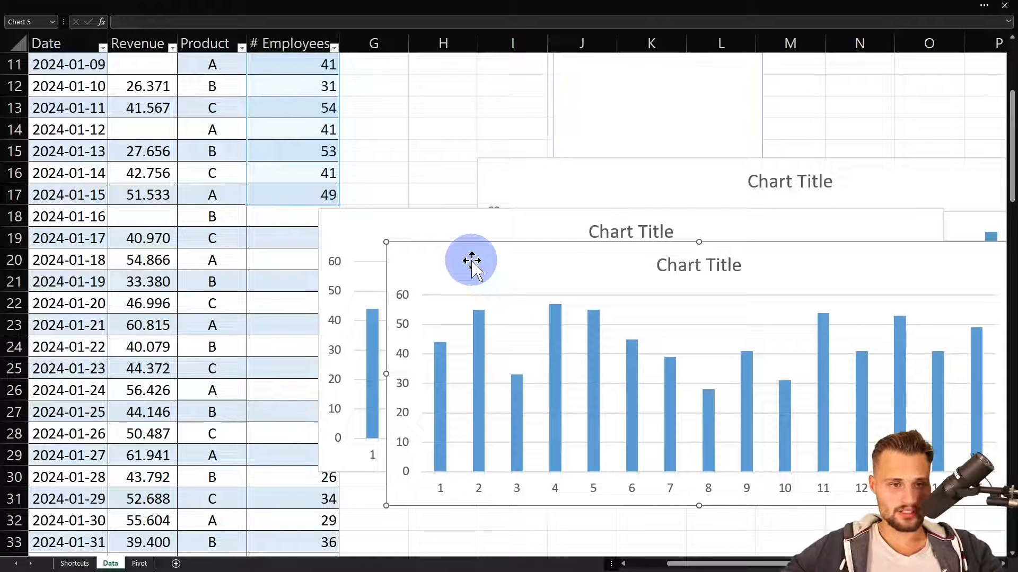
key(Delete)
click(447, 218)
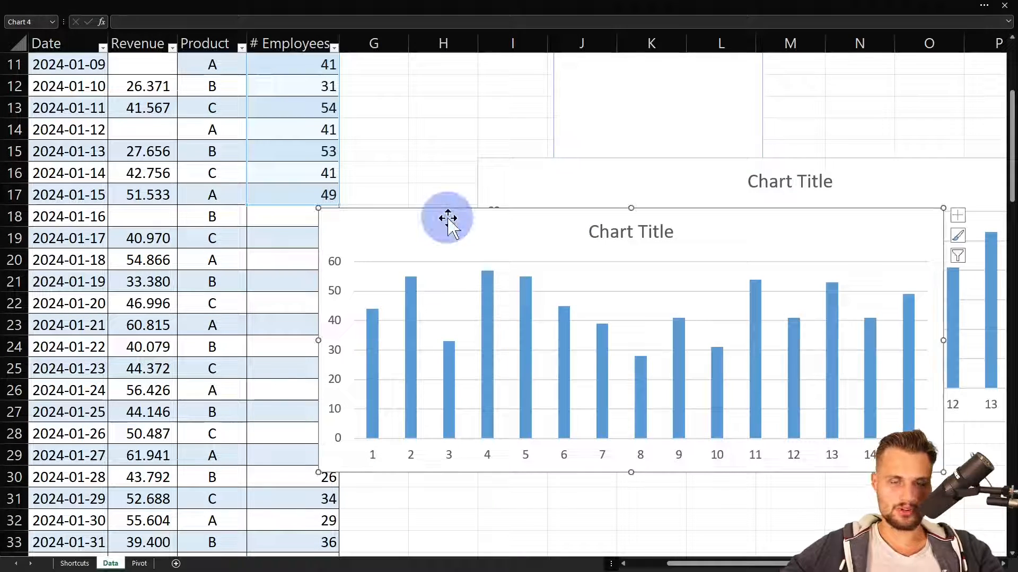
key(Delete)
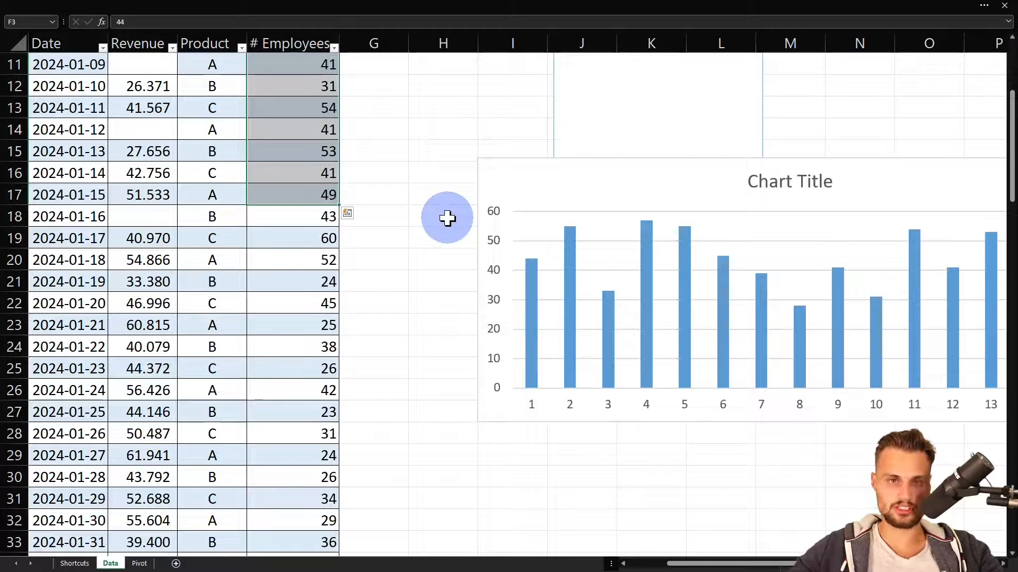
Return to the list of ten shortcuts at the start of the Shortcuts sheet
key(ctrl+Page_Up)
scroll(459, 209, up, 1)
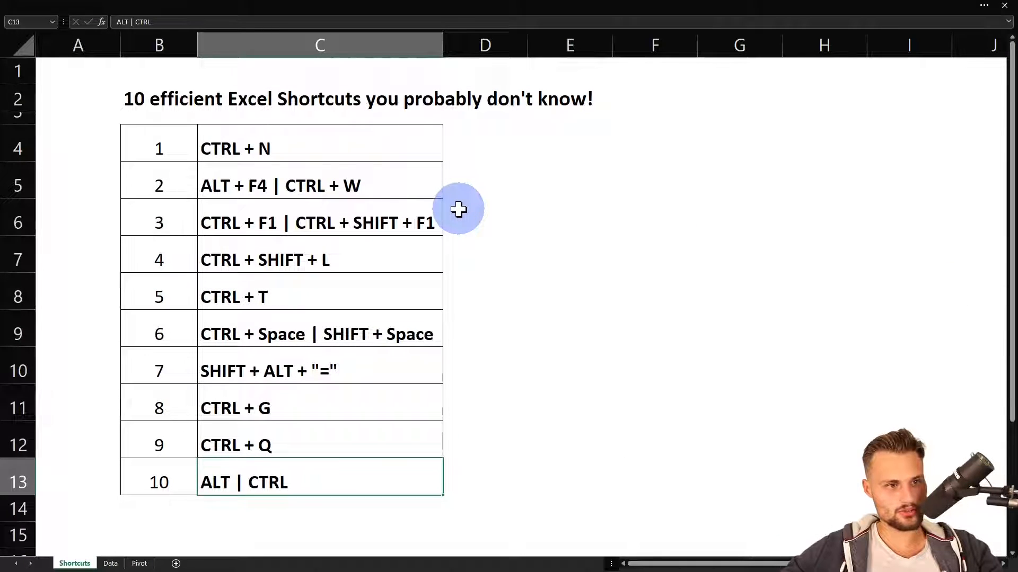